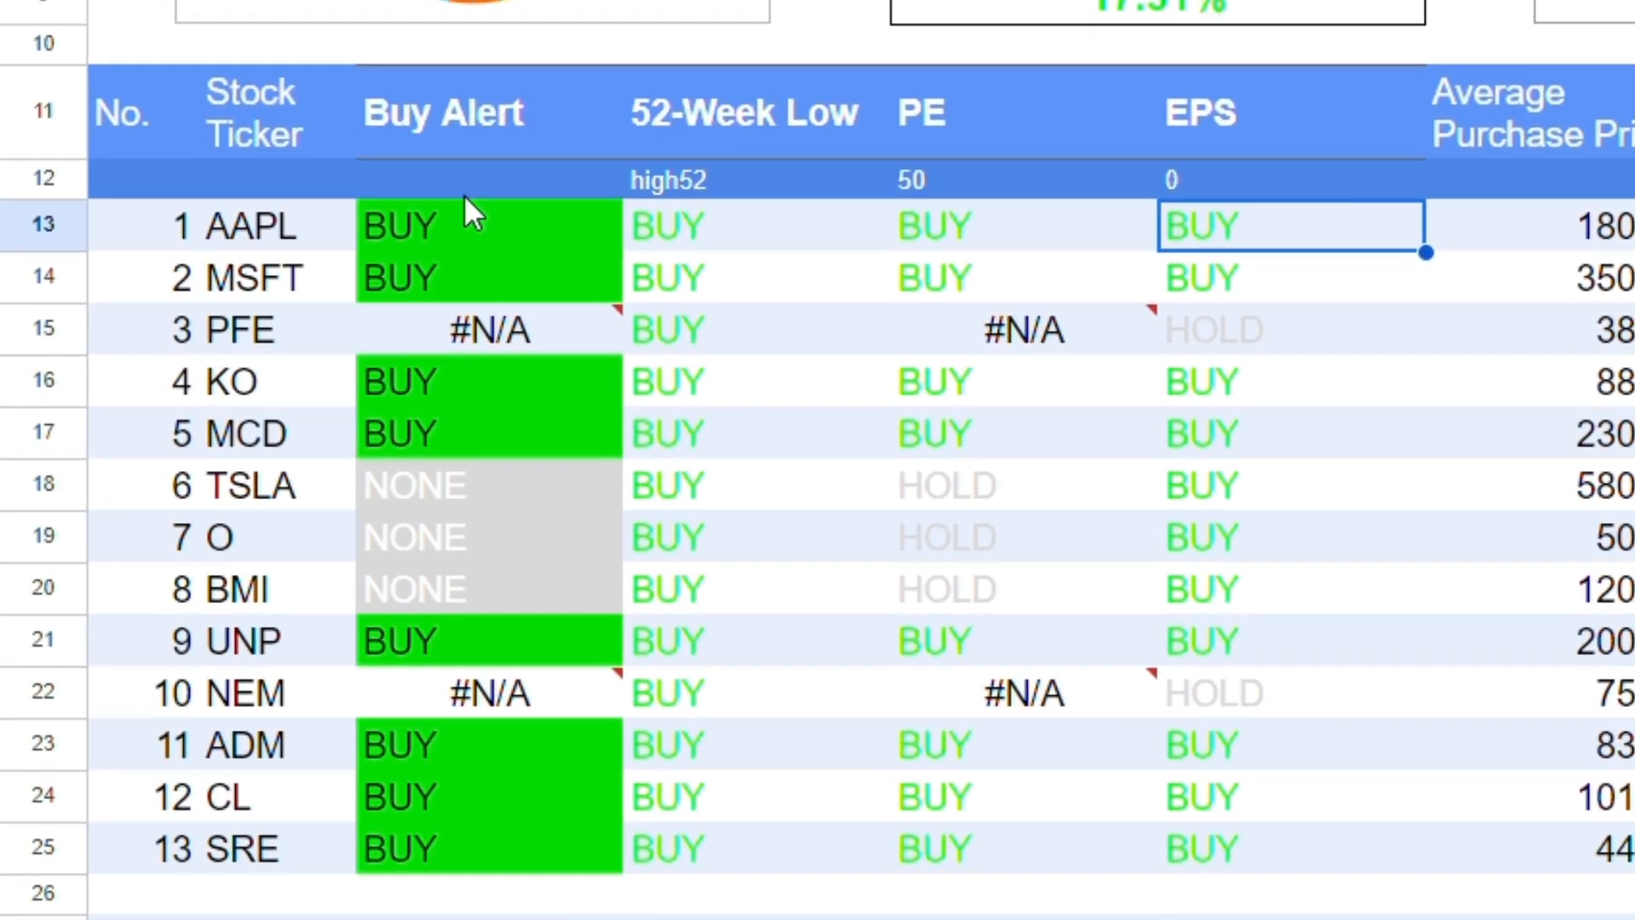
- Examine the Buy Alert column and the 52-Week Low, PE and EPS signal columns for all listed stocks
{"action": "left_click_drag", "start_coordinate": [463, 116], "coordinate": [456, 846]}
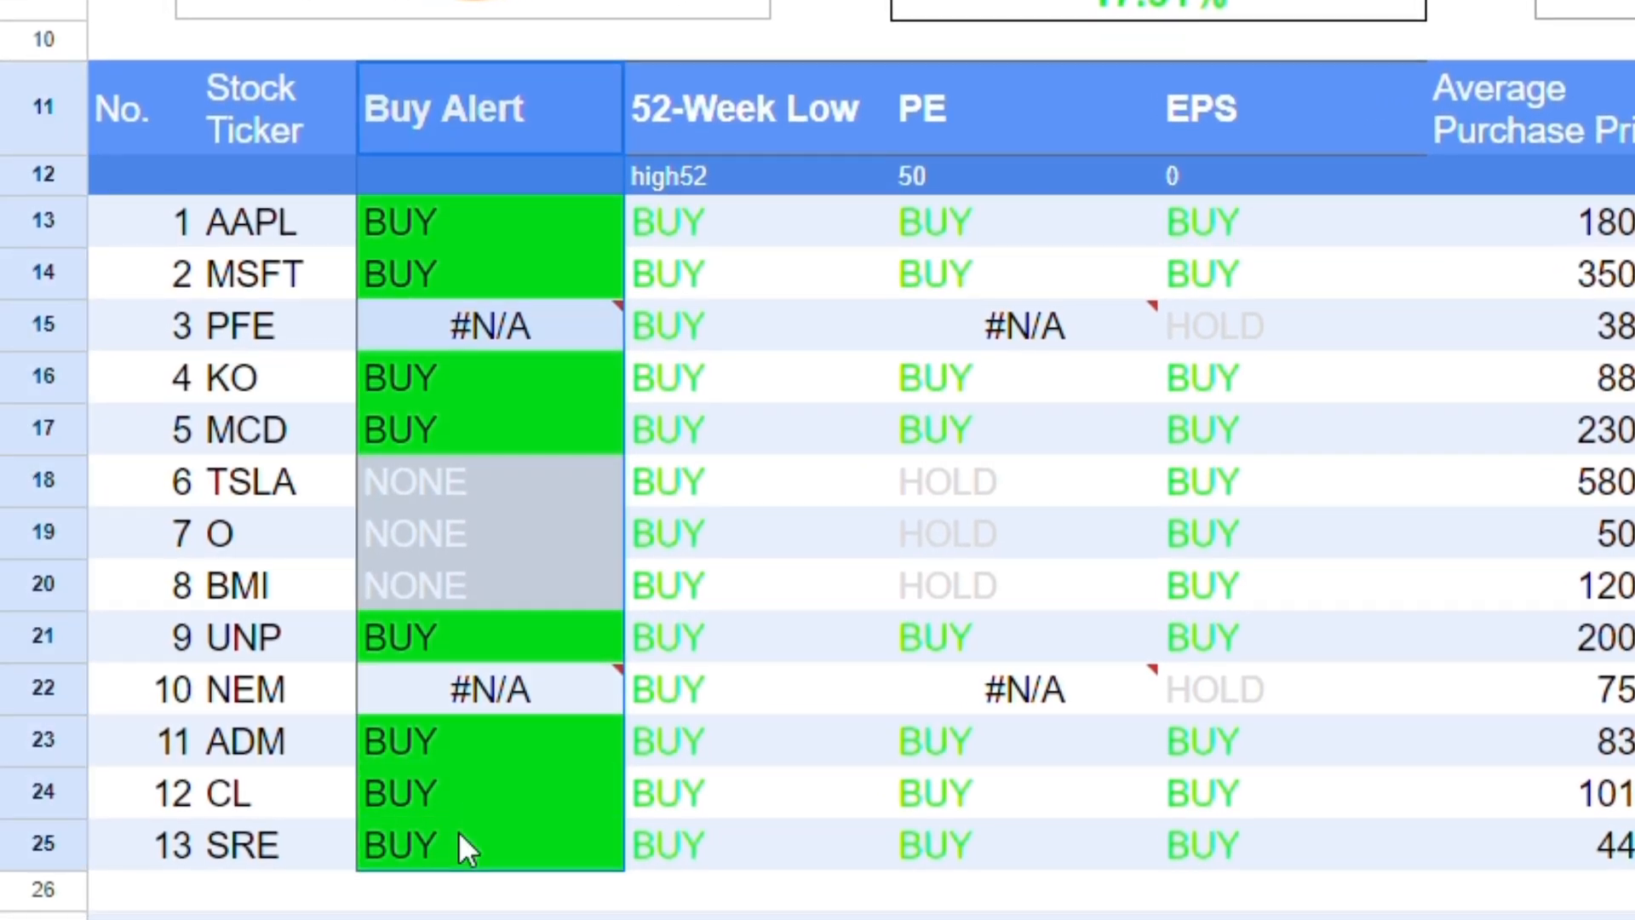
{"action": "left_click", "coordinate": [694, 116]}
{"action": "left_click_drag", "start_coordinate": [877, 212], "coordinate": [1246, 840]}
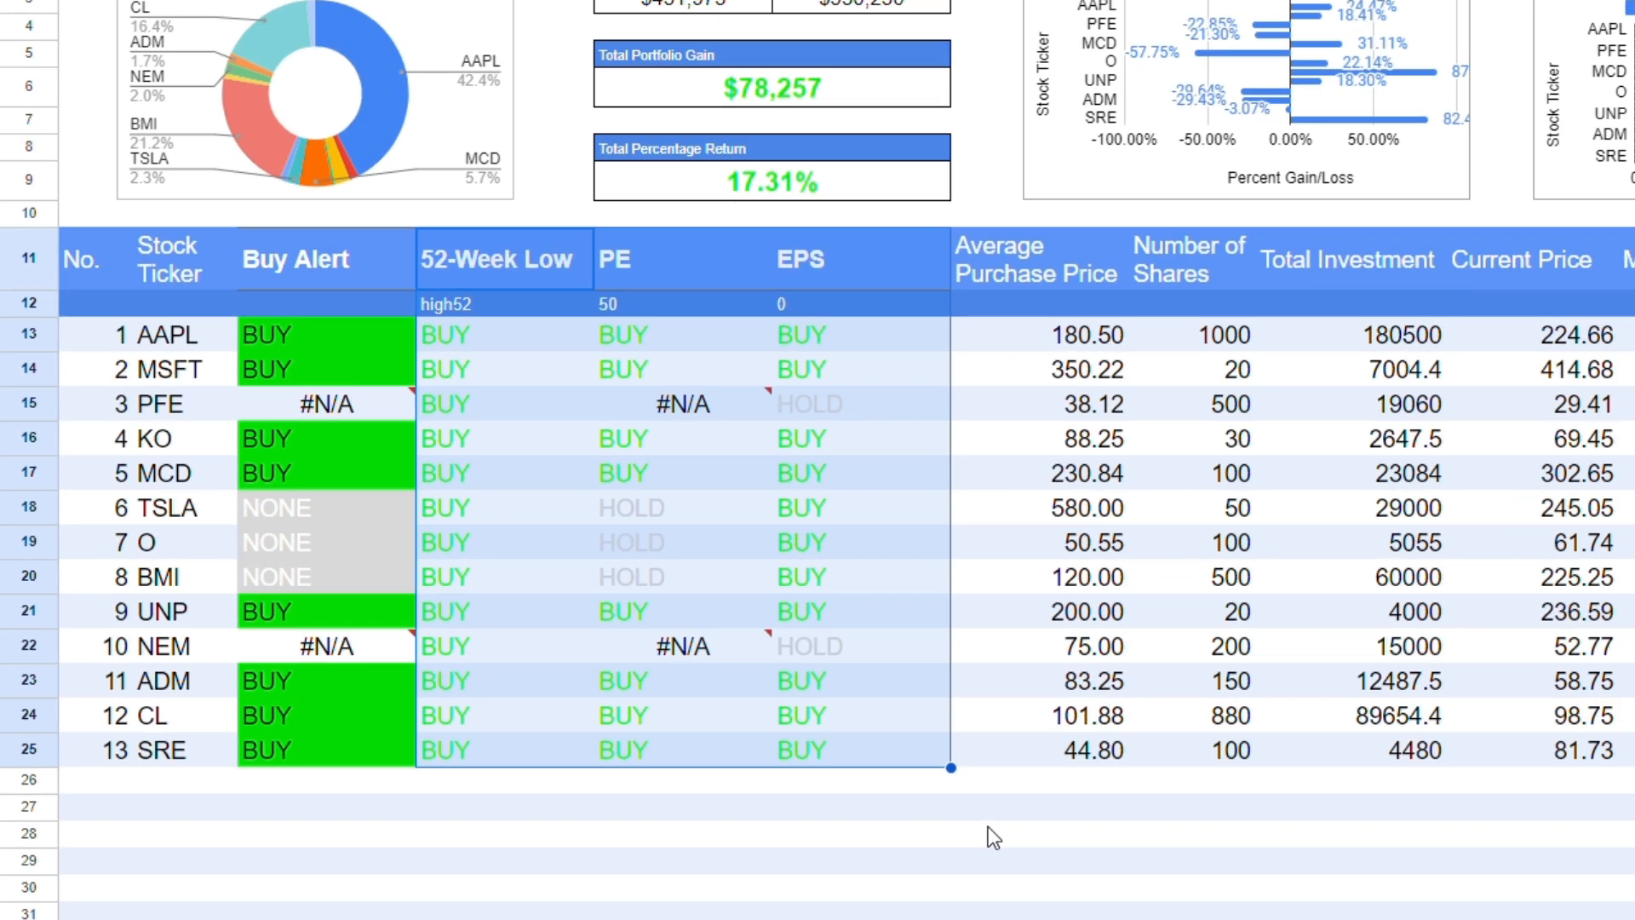
{"action": "left_click", "coordinate": [658, 739]}
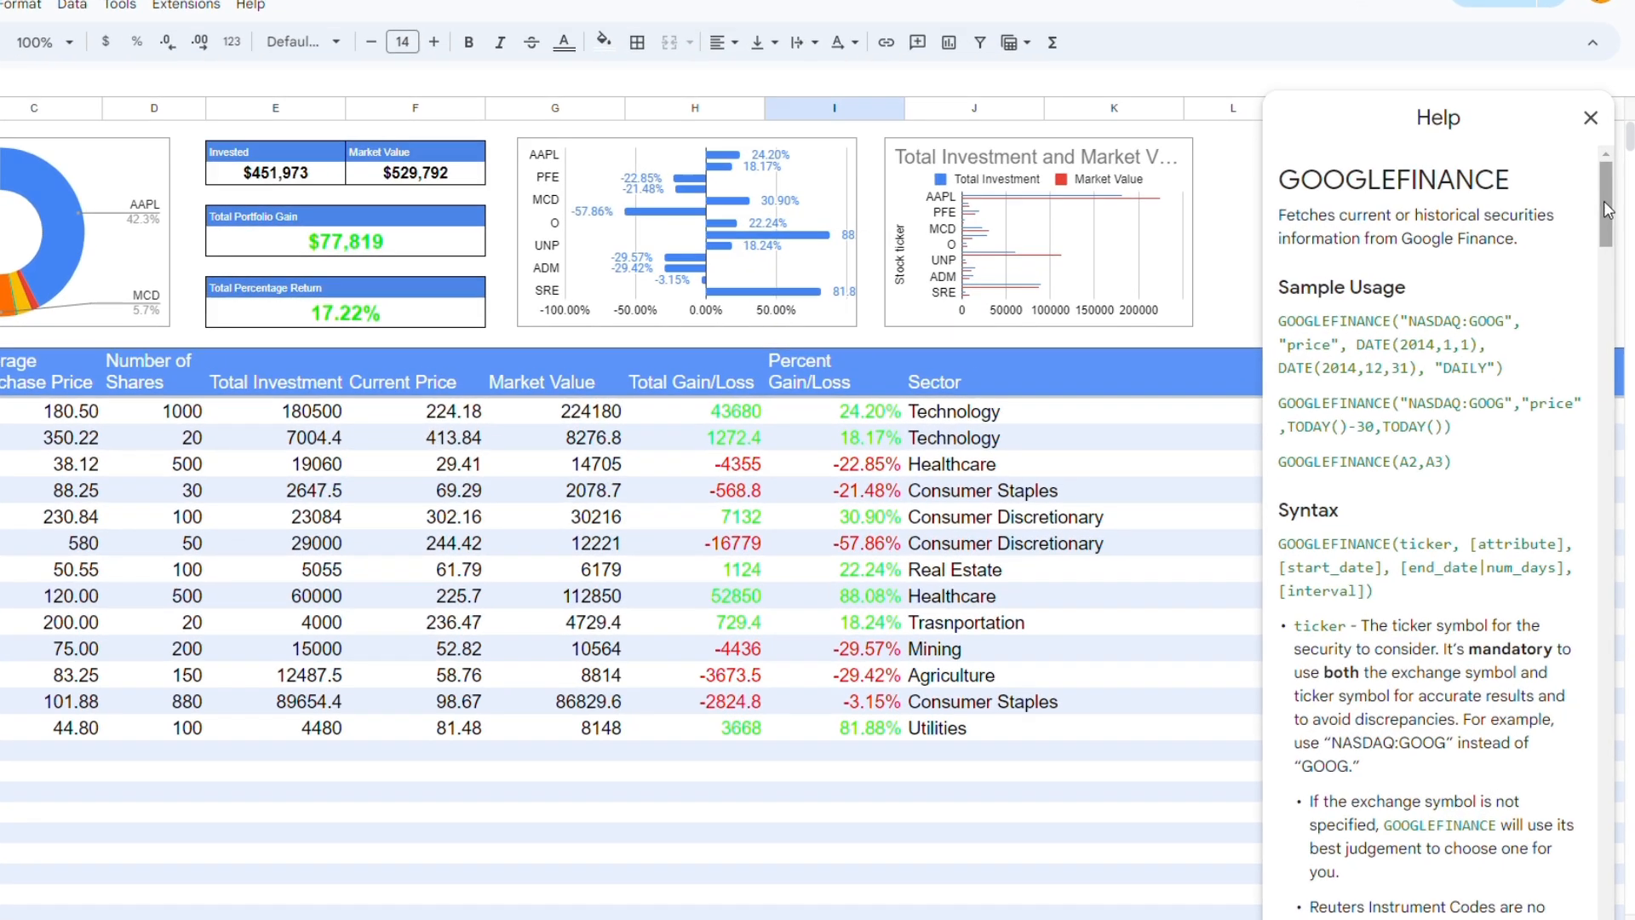
- Read through the GOOGLEFINANCE help down to its general usage examples and close it
{"action": "left_click_drag", "start_coordinate": [1608, 212], "coordinate": [1598, 913]}
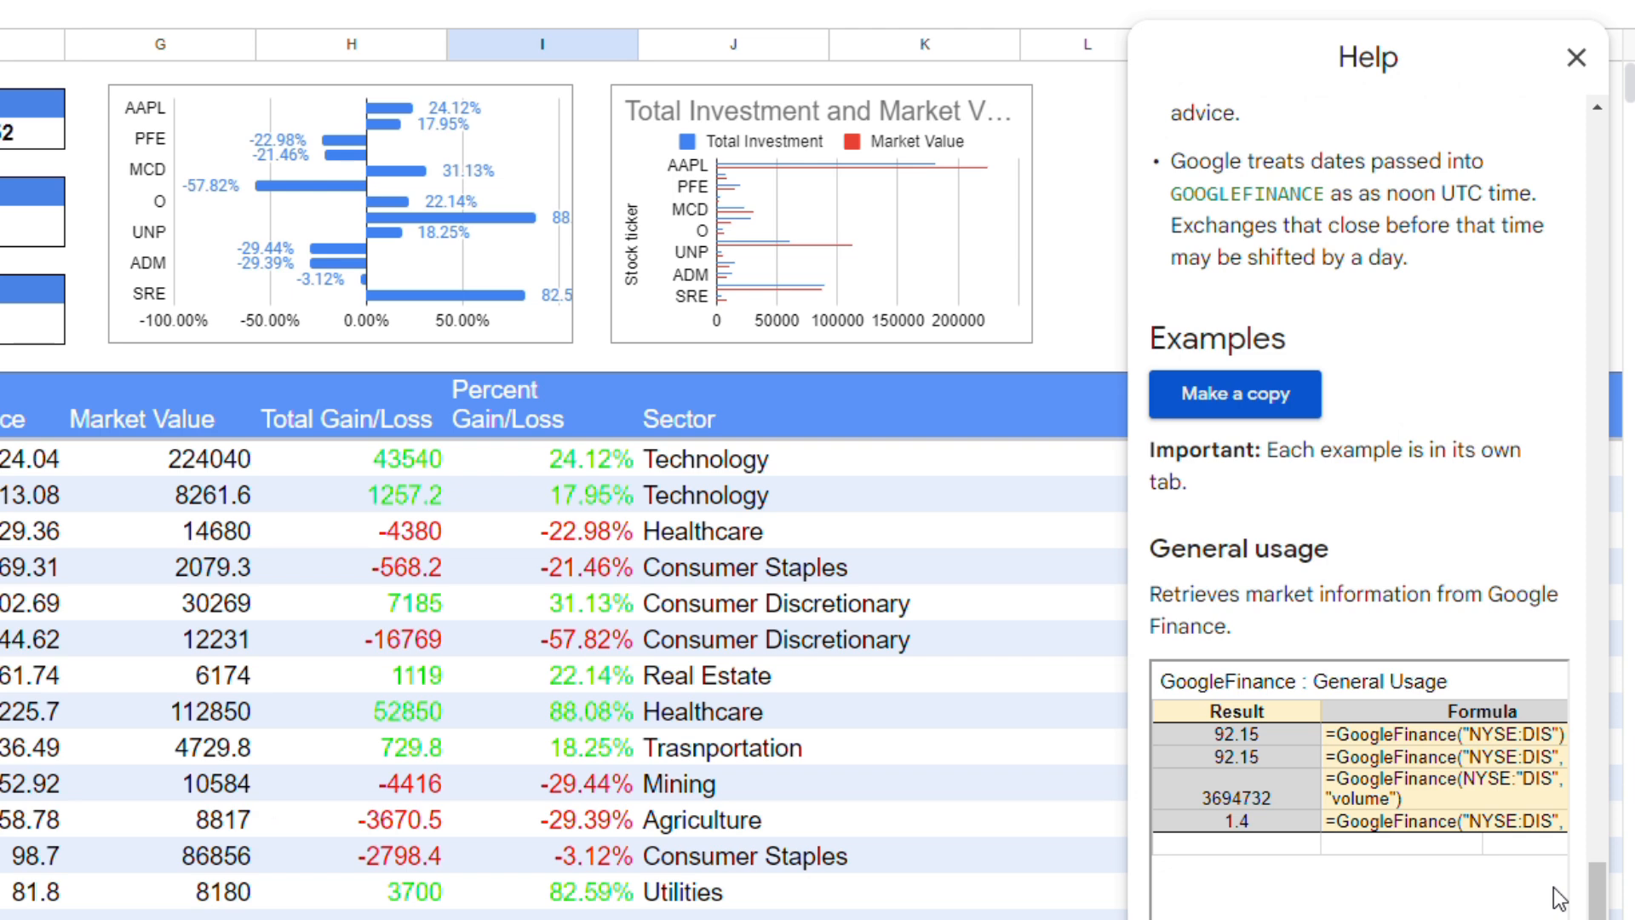
{"action": "left_click", "coordinate": [1575, 57]}
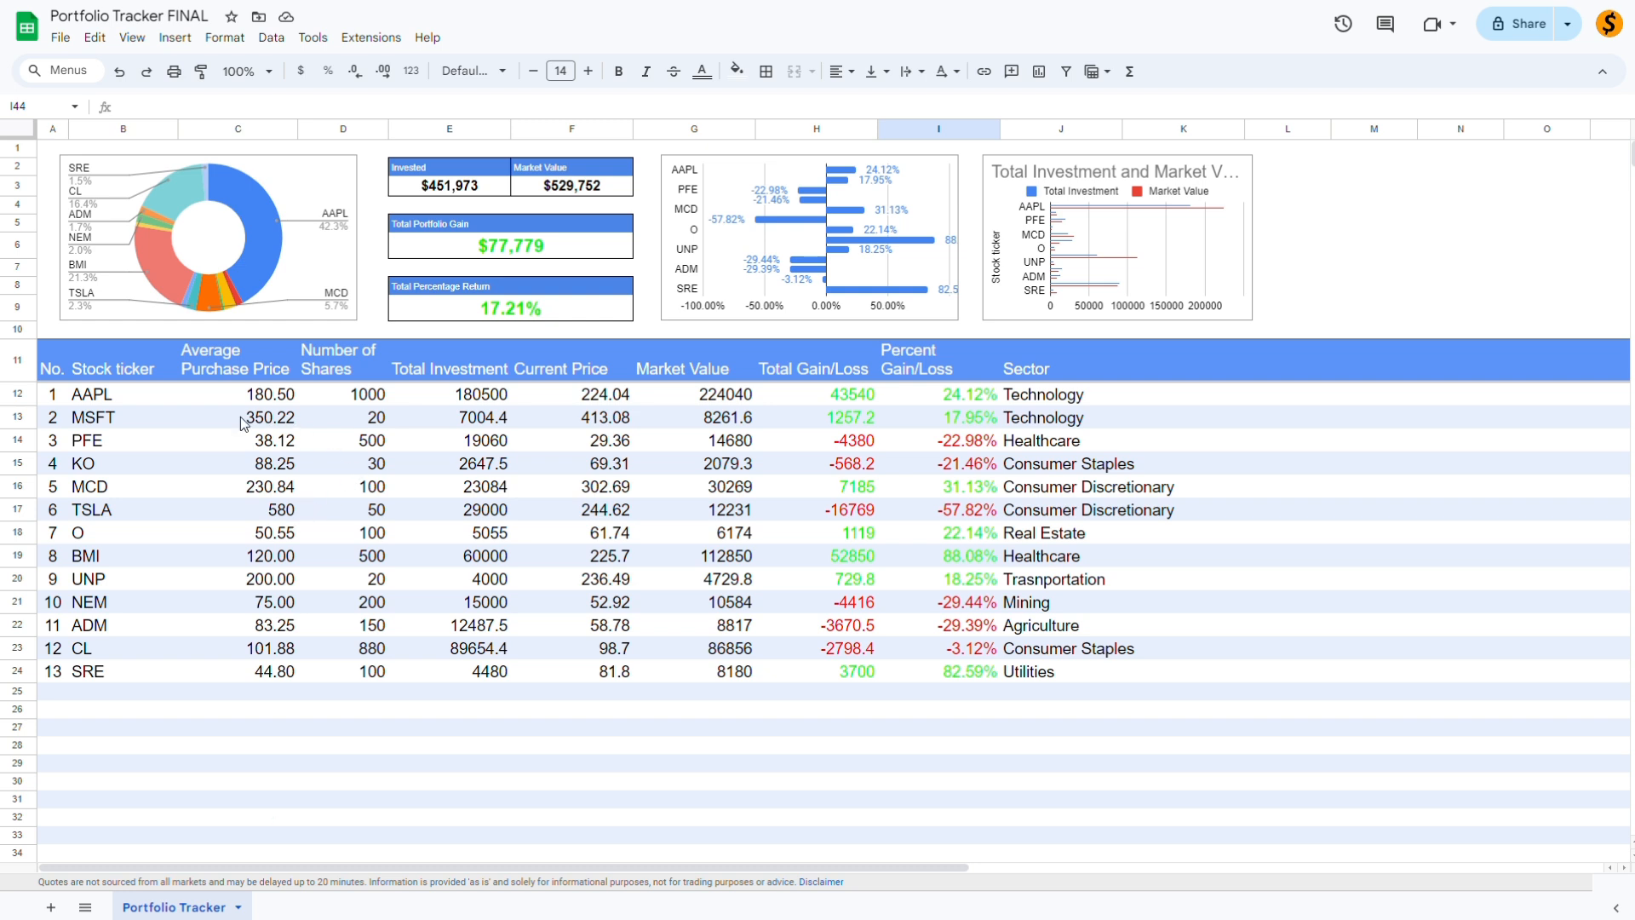
- Insert four blank columns before the Average Purchase Price column
{"action": "left_click_drag", "start_coordinate": [237, 137], "coordinate": [543, 139]}
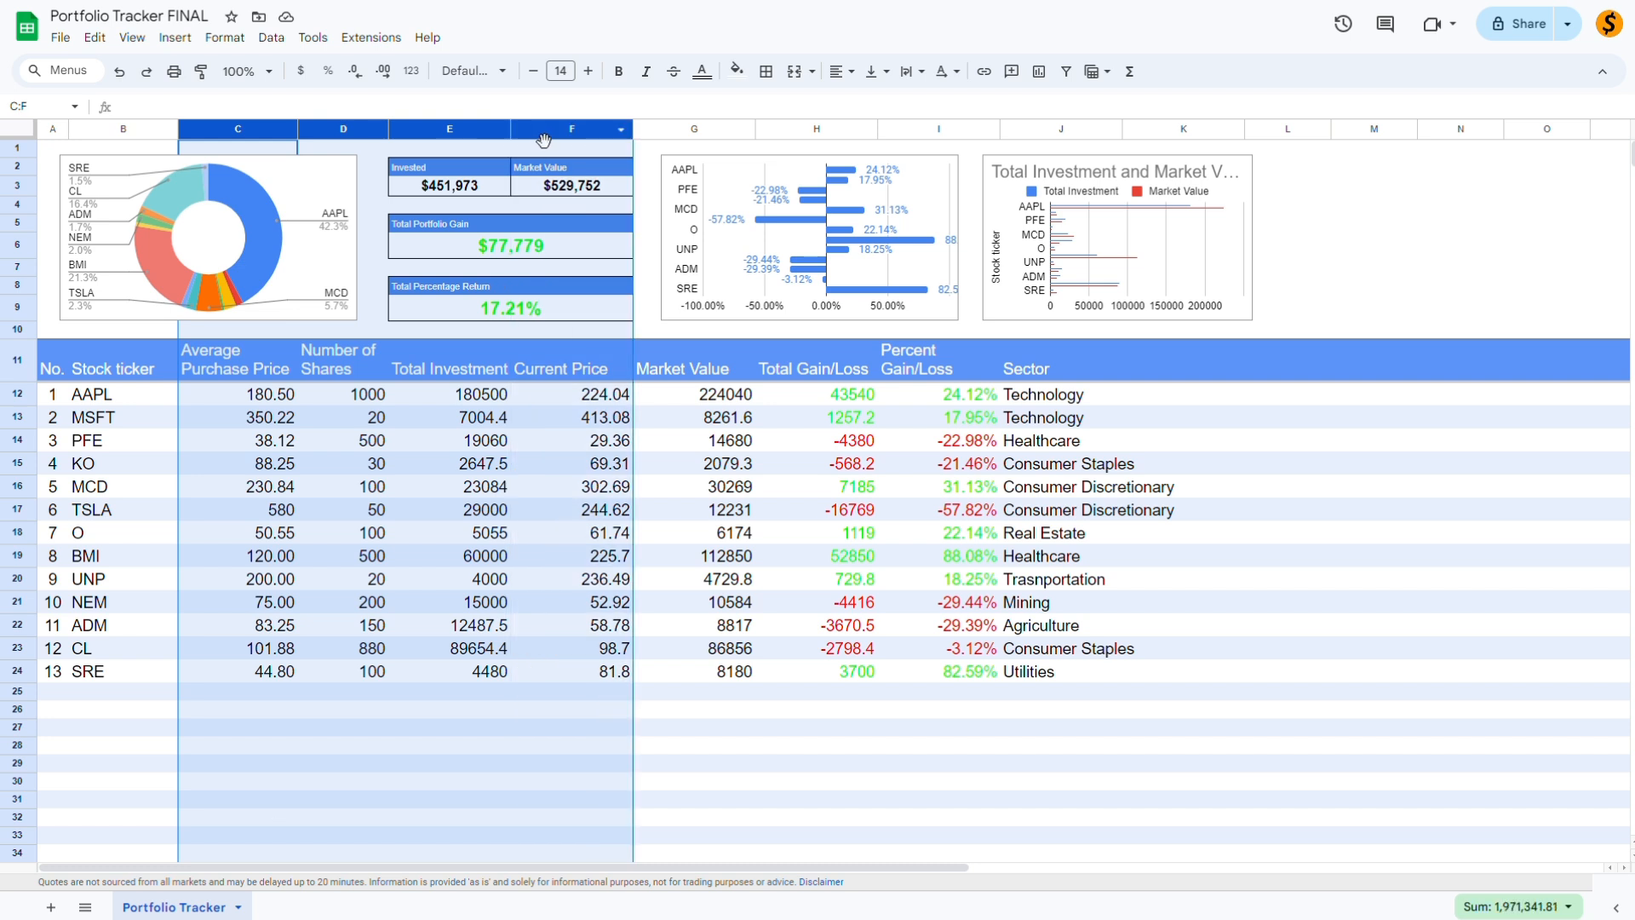
{"action": "right_click", "coordinate": [544, 139]}
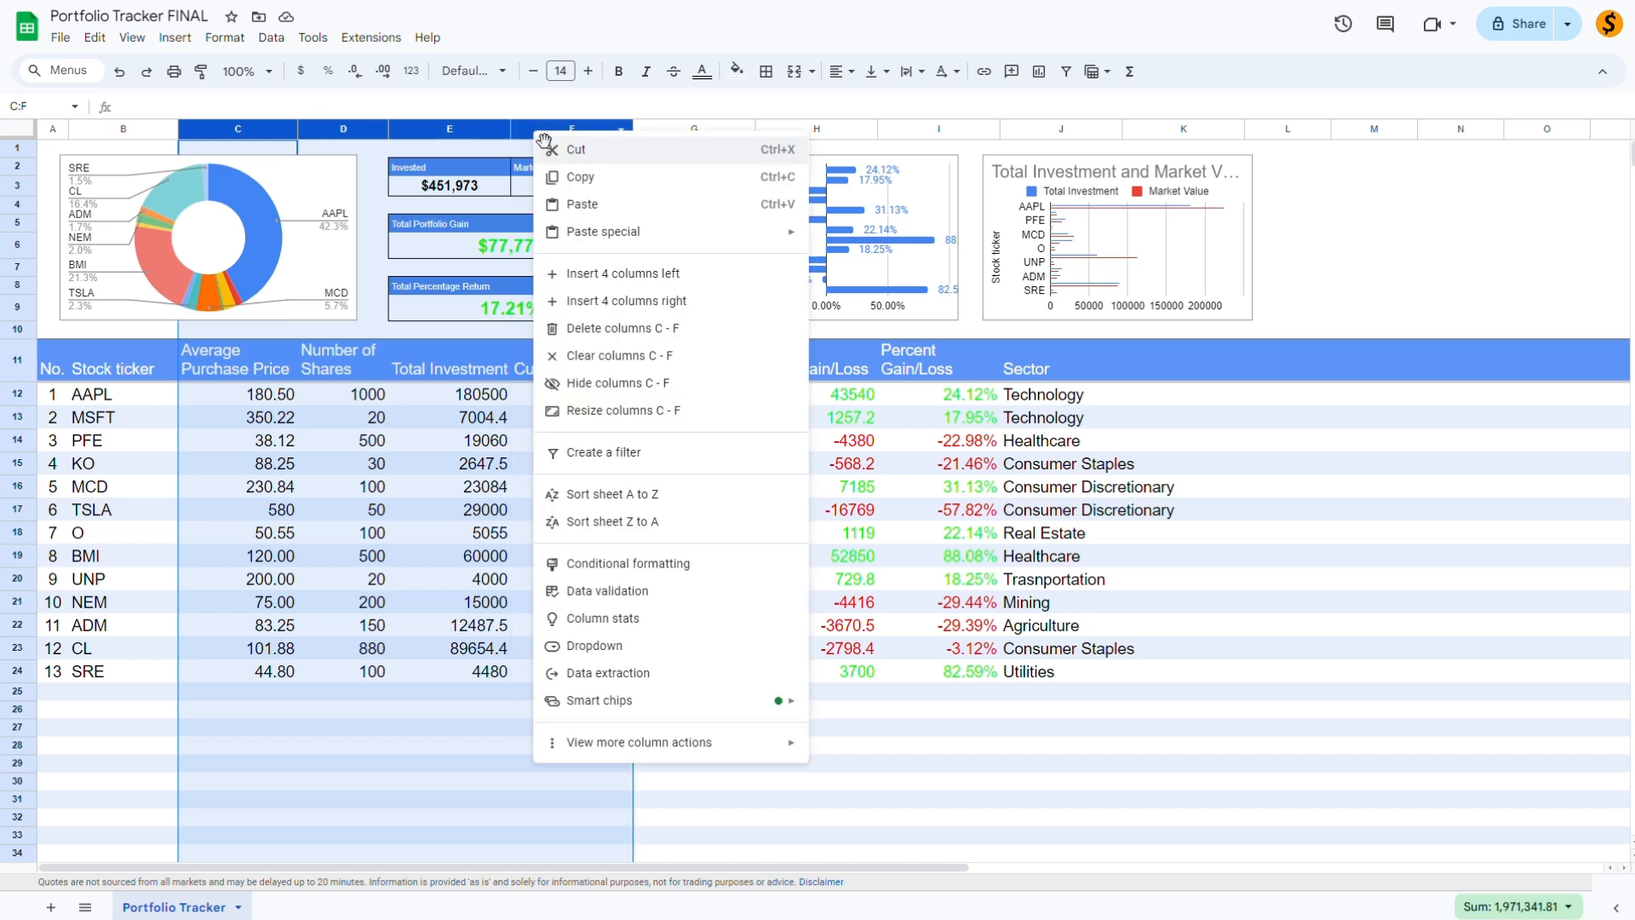
{"action": "left_click", "coordinate": [613, 274]}
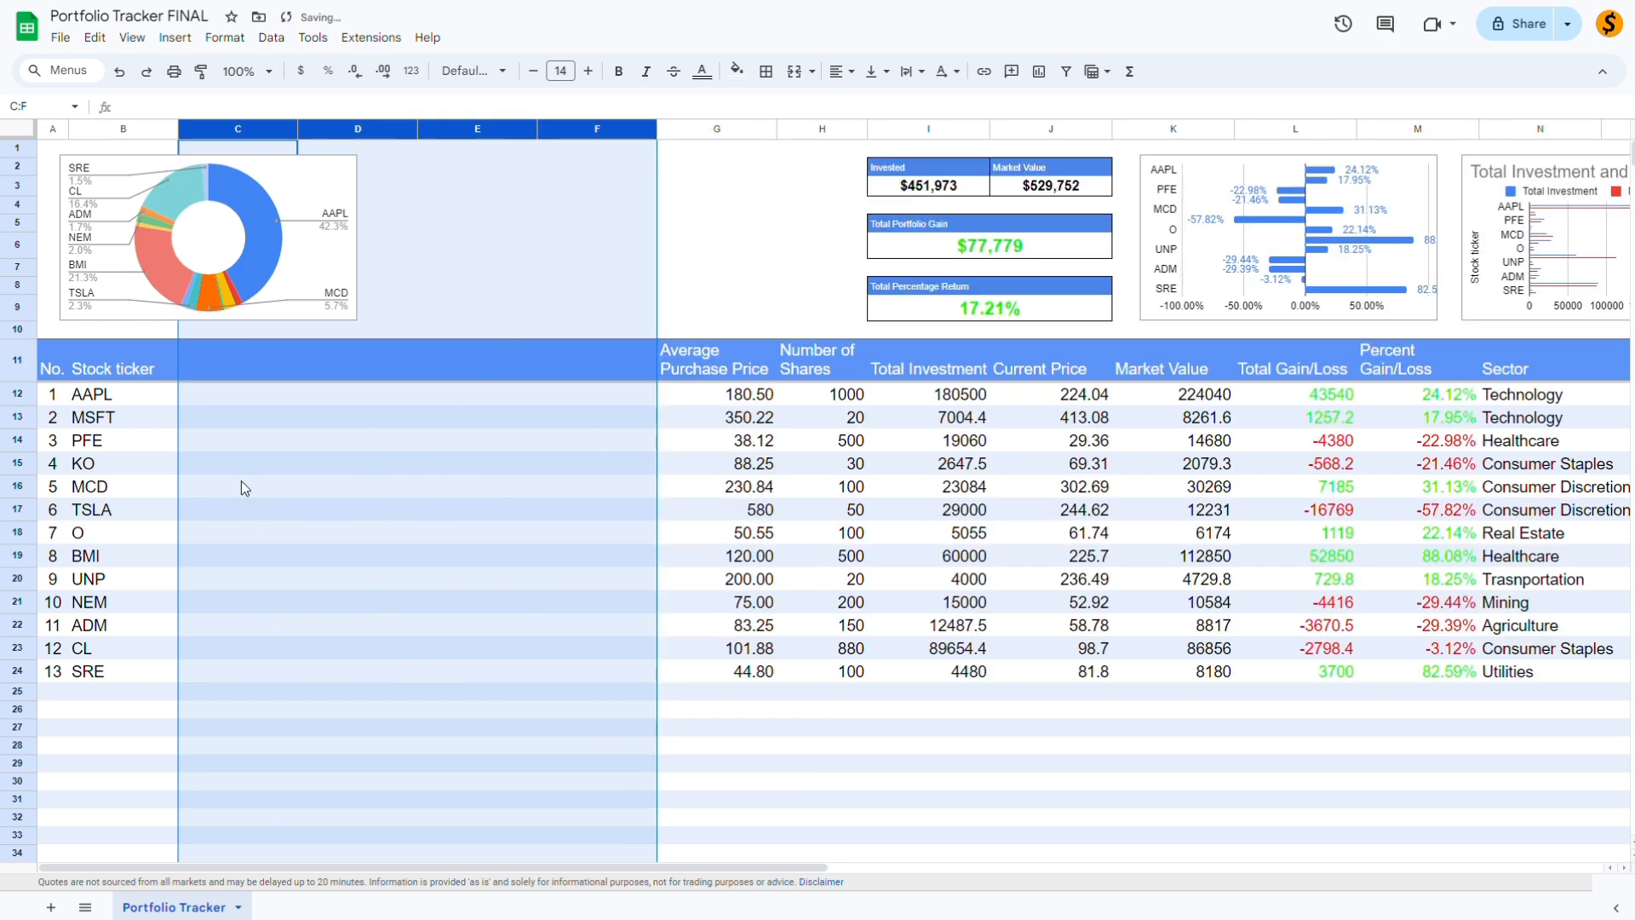
- Enter the headers Buy Alert, 52-Week Low, PE and EPS in cells C11 through F11
{"action": "left_click", "coordinate": [256, 363]}
{"action": "type", "text": "Buy Alert"}
{"action": "key", "text": "Tab"}
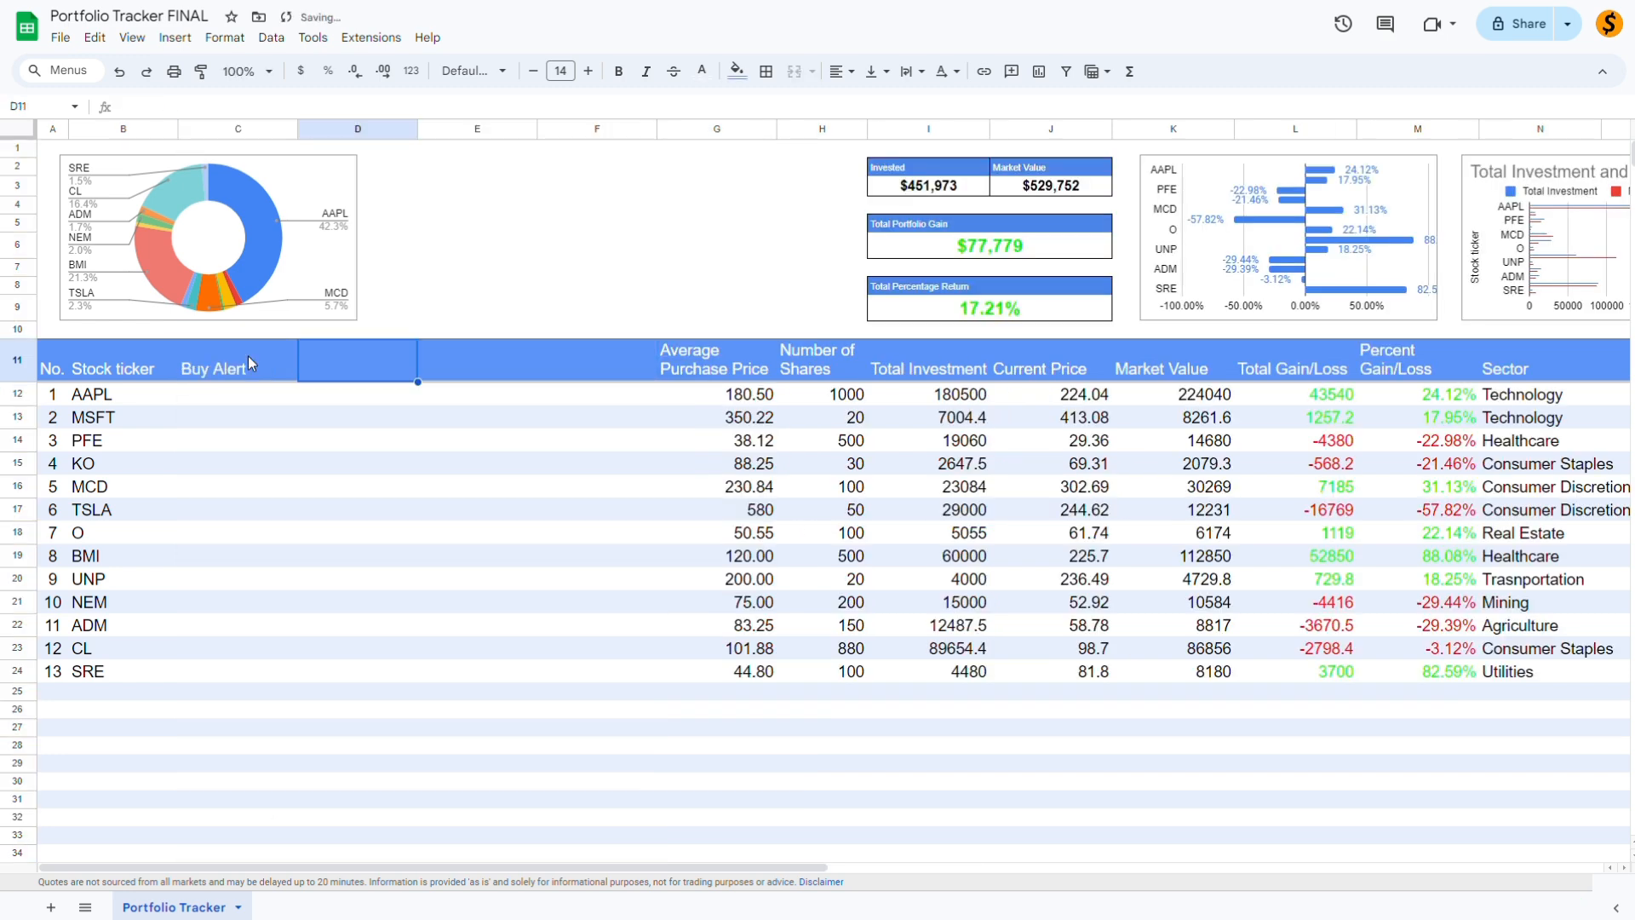
{"action": "type", "text": "52"}
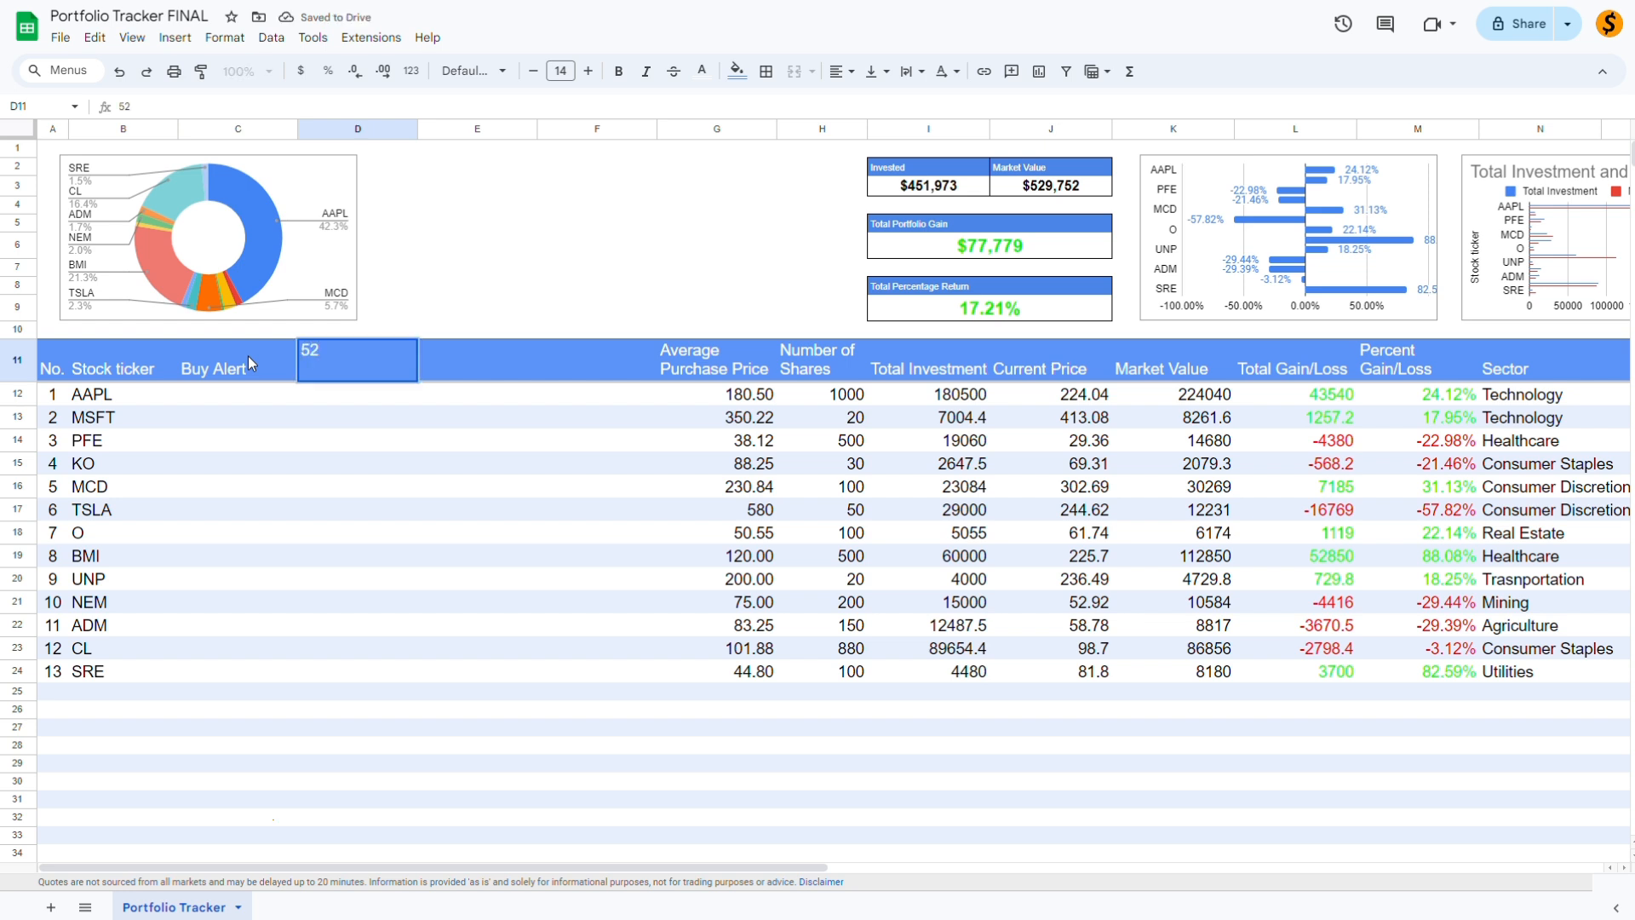
{"action": "type", "text": "-Week Low"}
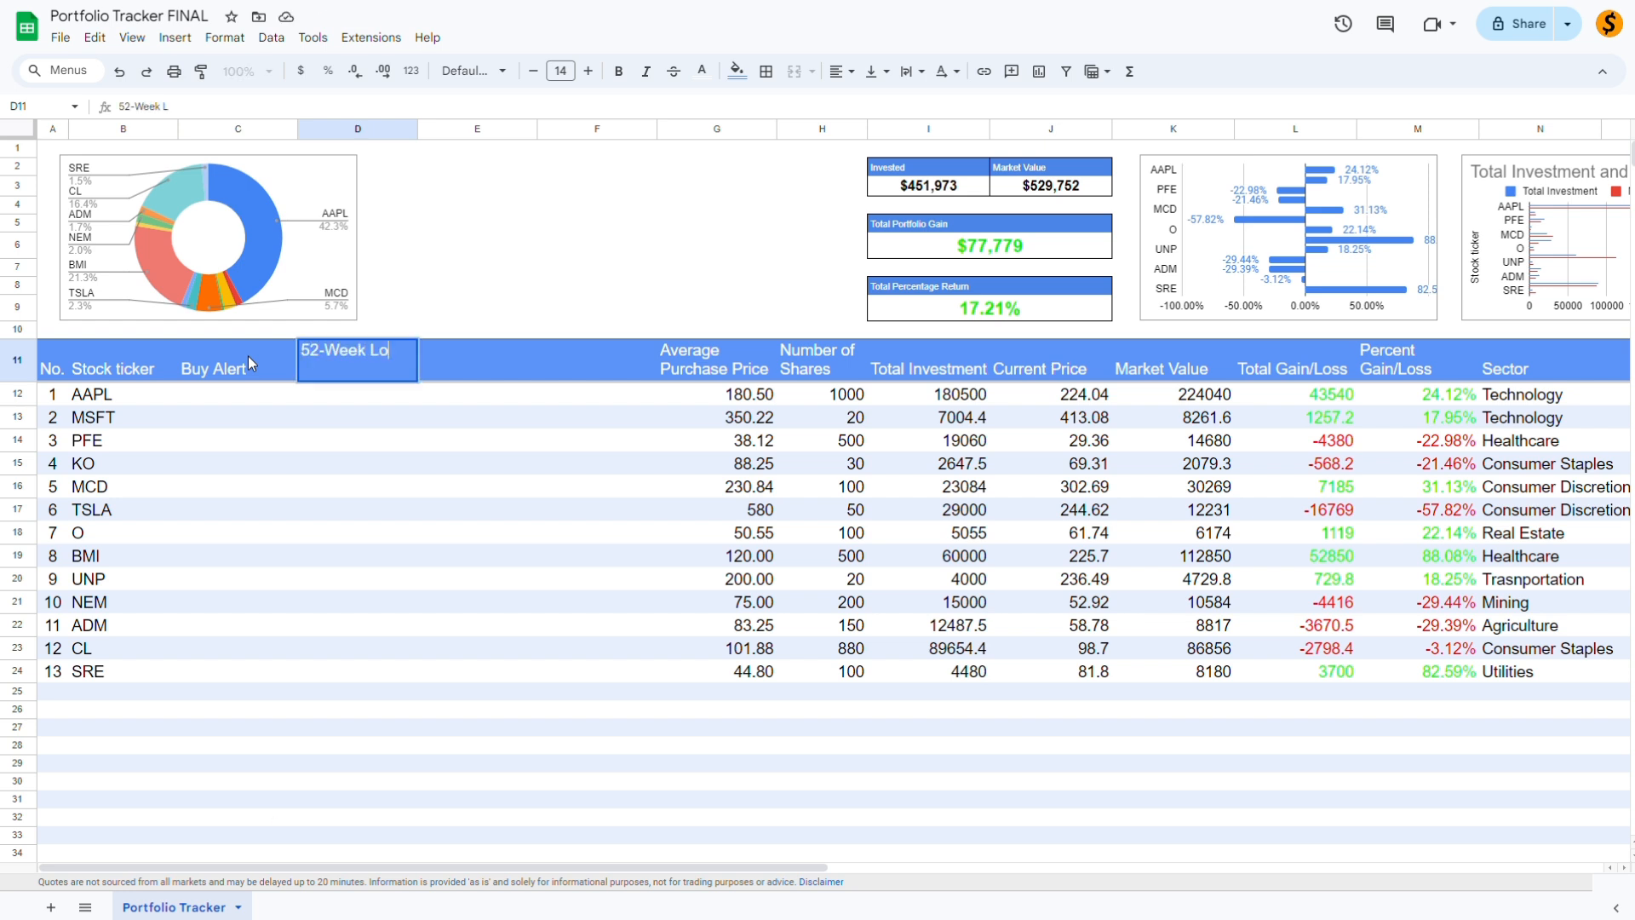
{"action": "key", "text": "Tab"}
{"action": "type", "text": "PE"}
{"action": "key", "text": "Tab"}
{"action": "type", "text": "EPS"}
{"action": "key", "text": "Return"}
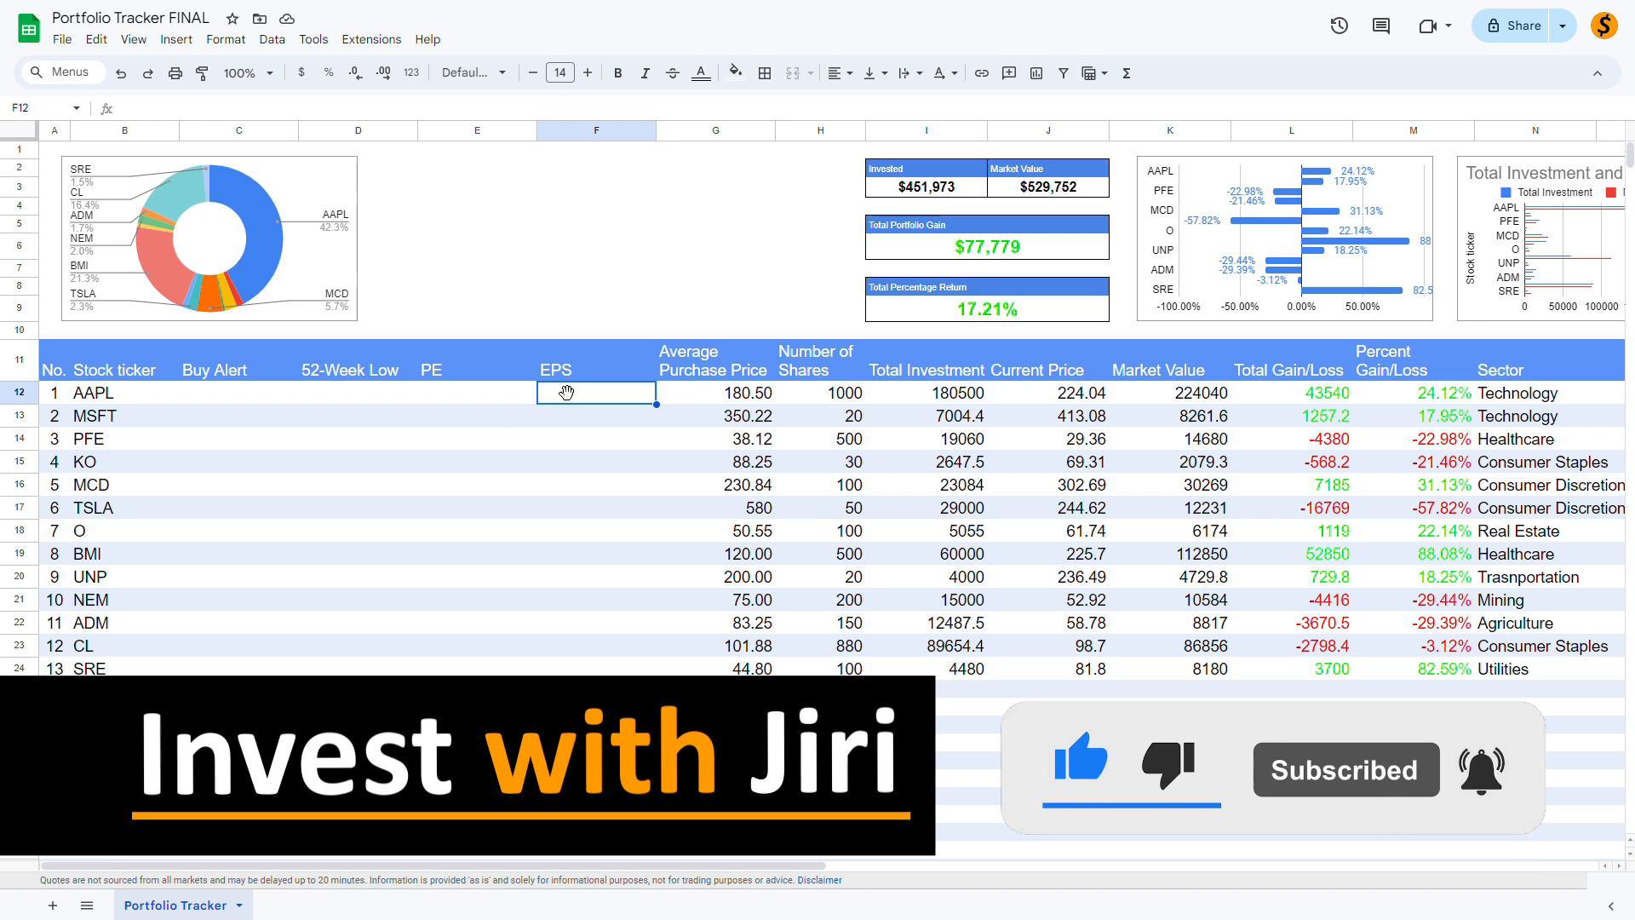
- Insert one blank row directly below header row 11
{"action": "left_click", "coordinate": [29, 364]}
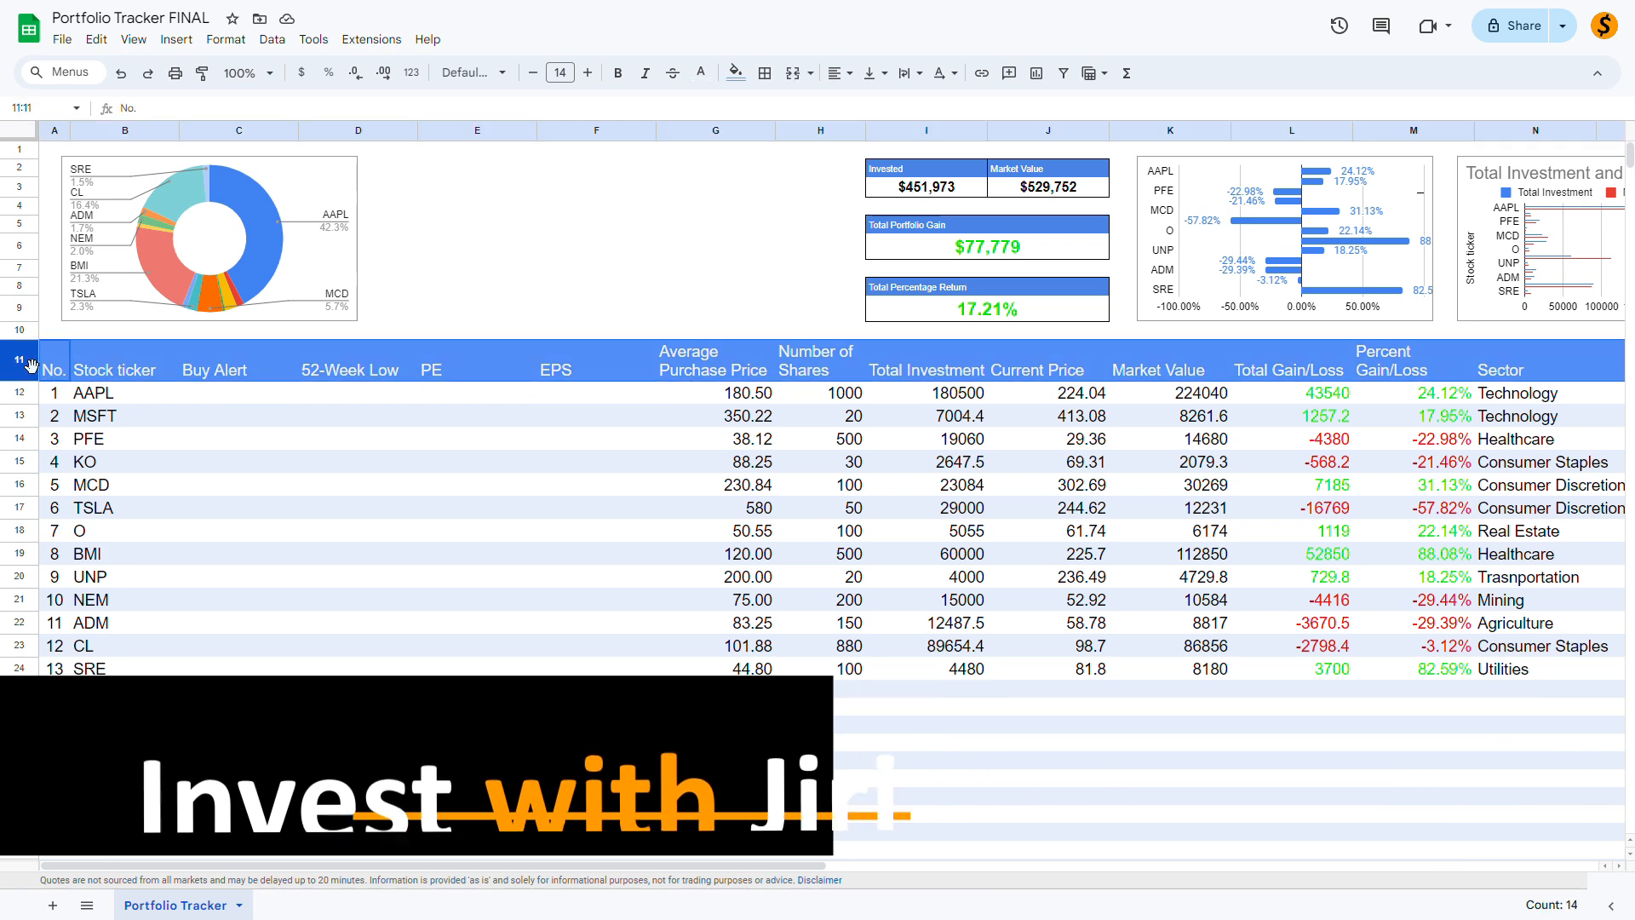
{"action": "right_click", "coordinate": [29, 365]}
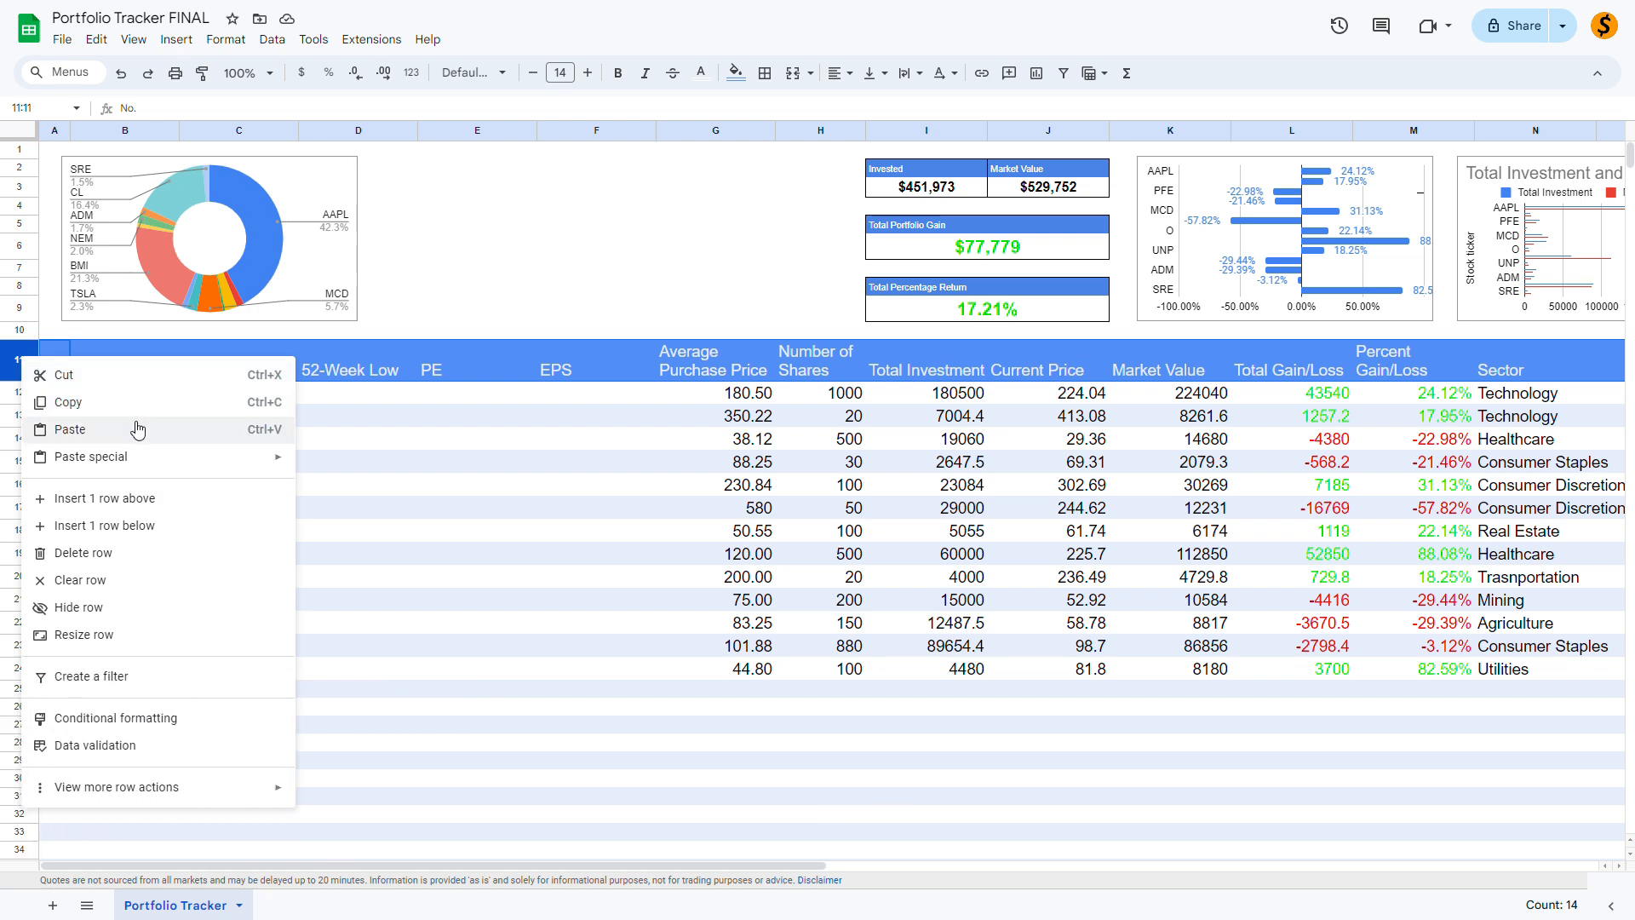
{"action": "left_click", "coordinate": [143, 525]}
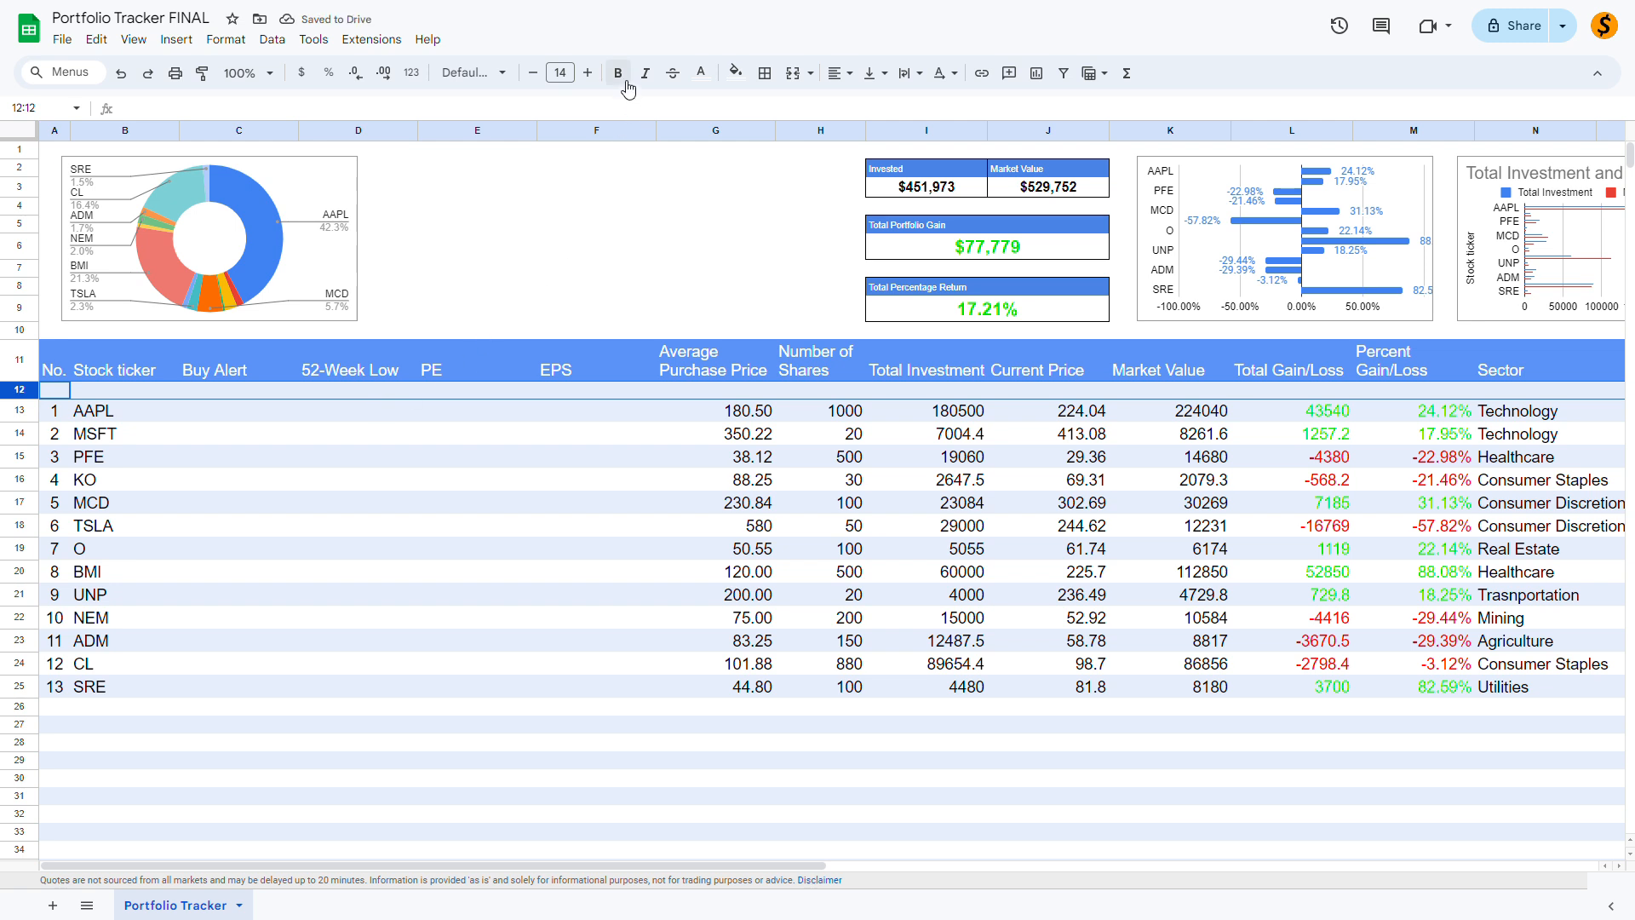
- Format the new row 12 with font size 10, left alignment and a cornflower blue fill
{"action": "left_click", "coordinate": [566, 79]}
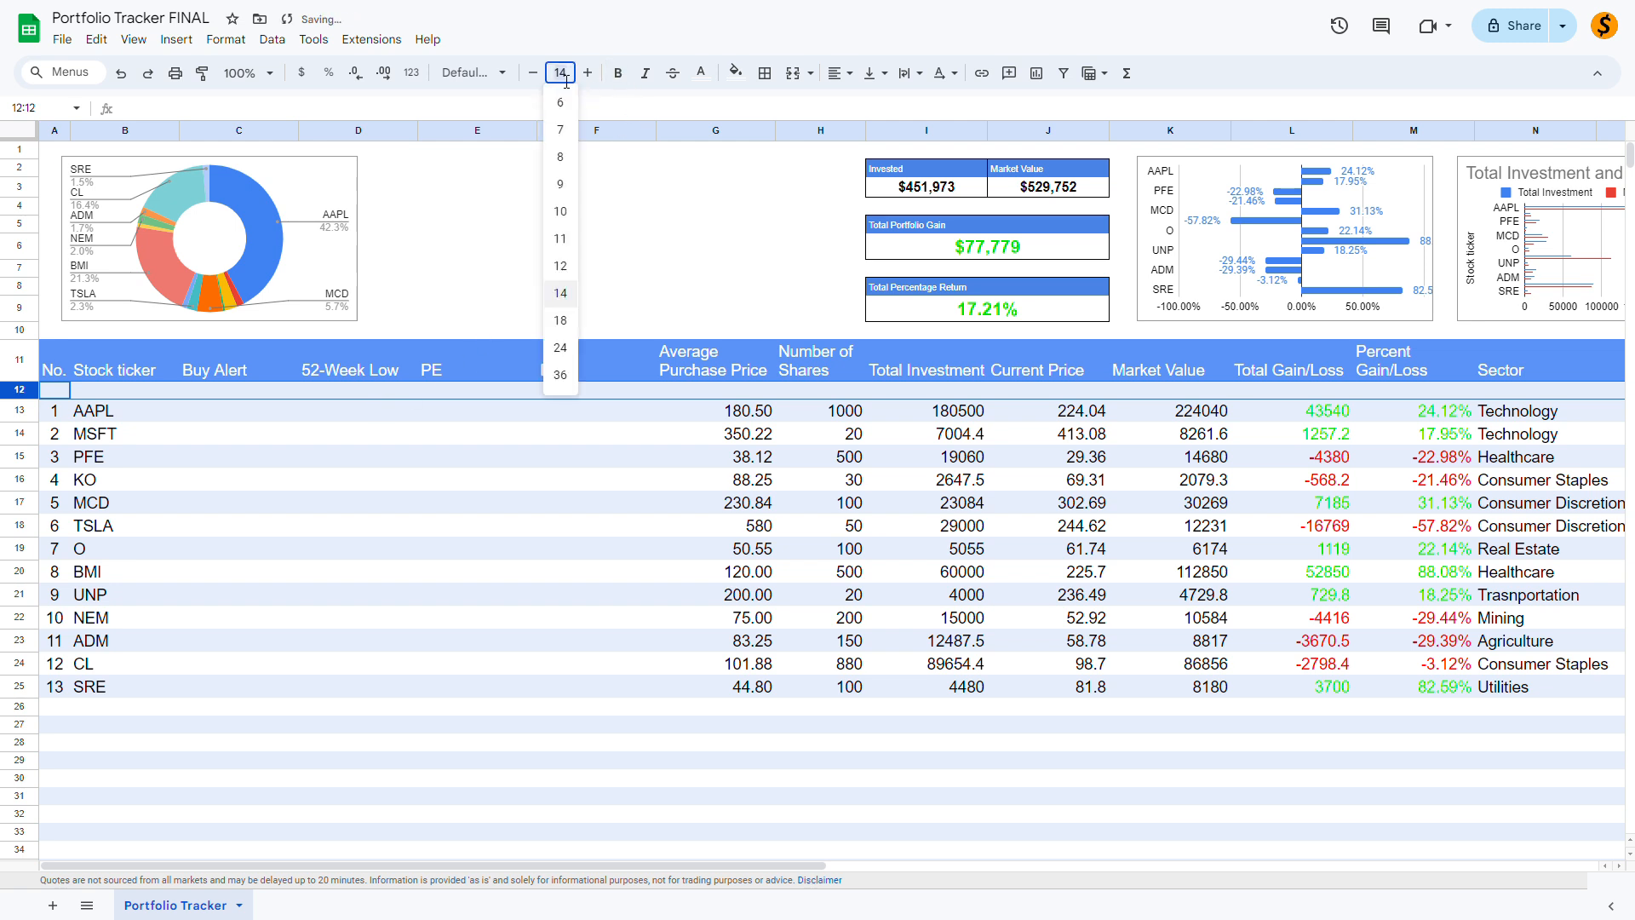
{"action": "left_click", "coordinate": [838, 76]}
{"action": "left_click", "coordinate": [845, 107]}
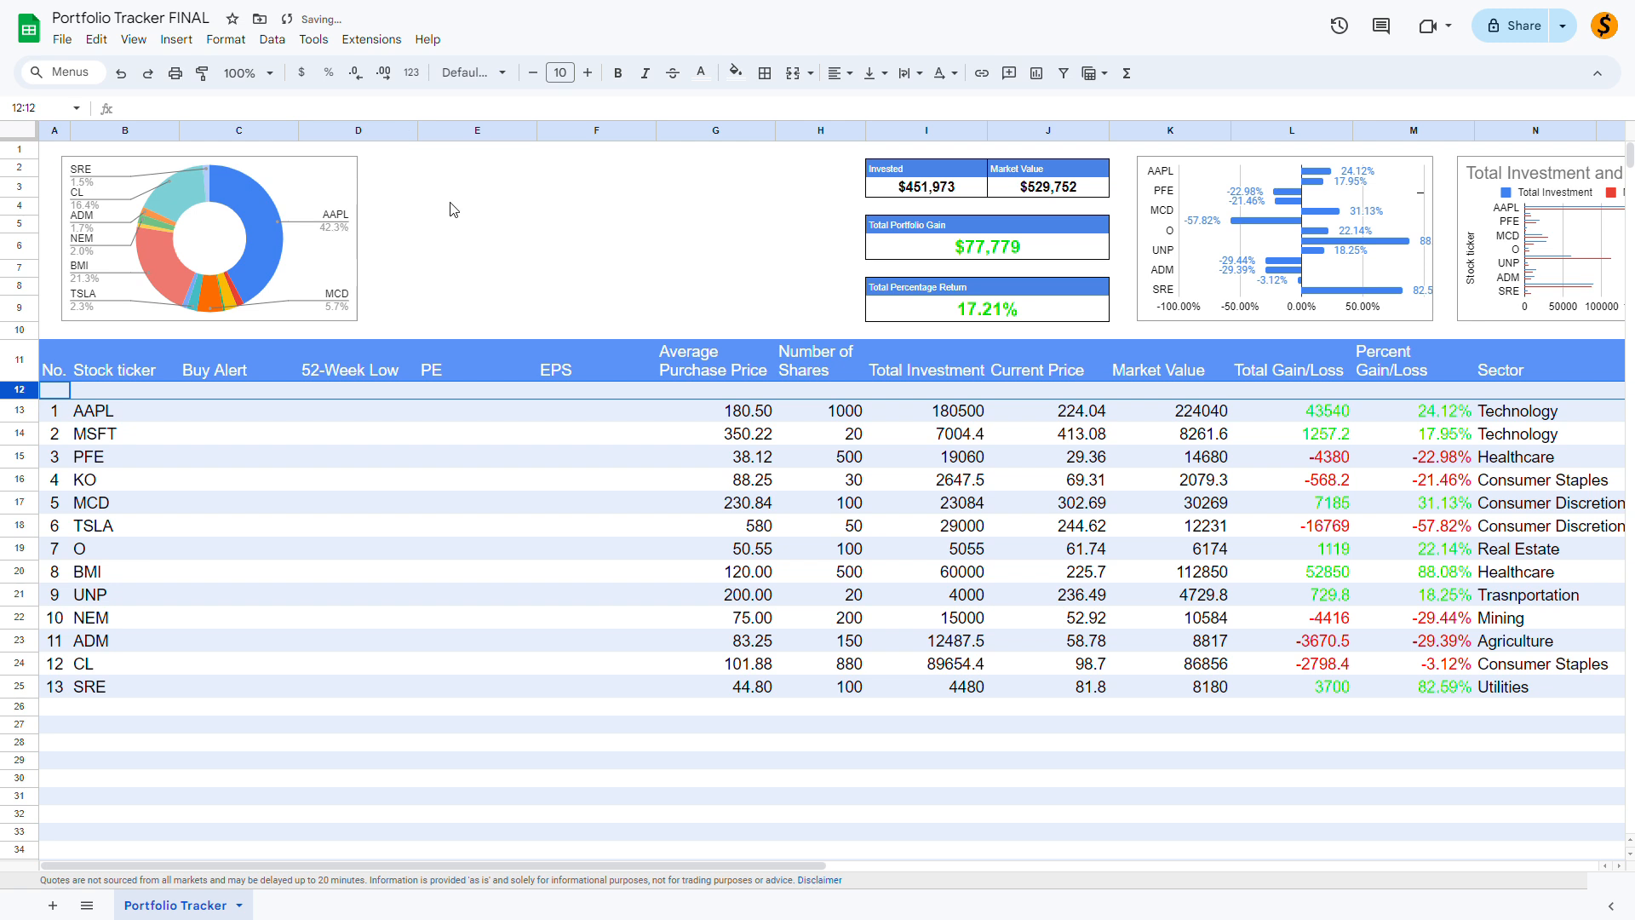
{"action": "left_click", "coordinate": [735, 73]}
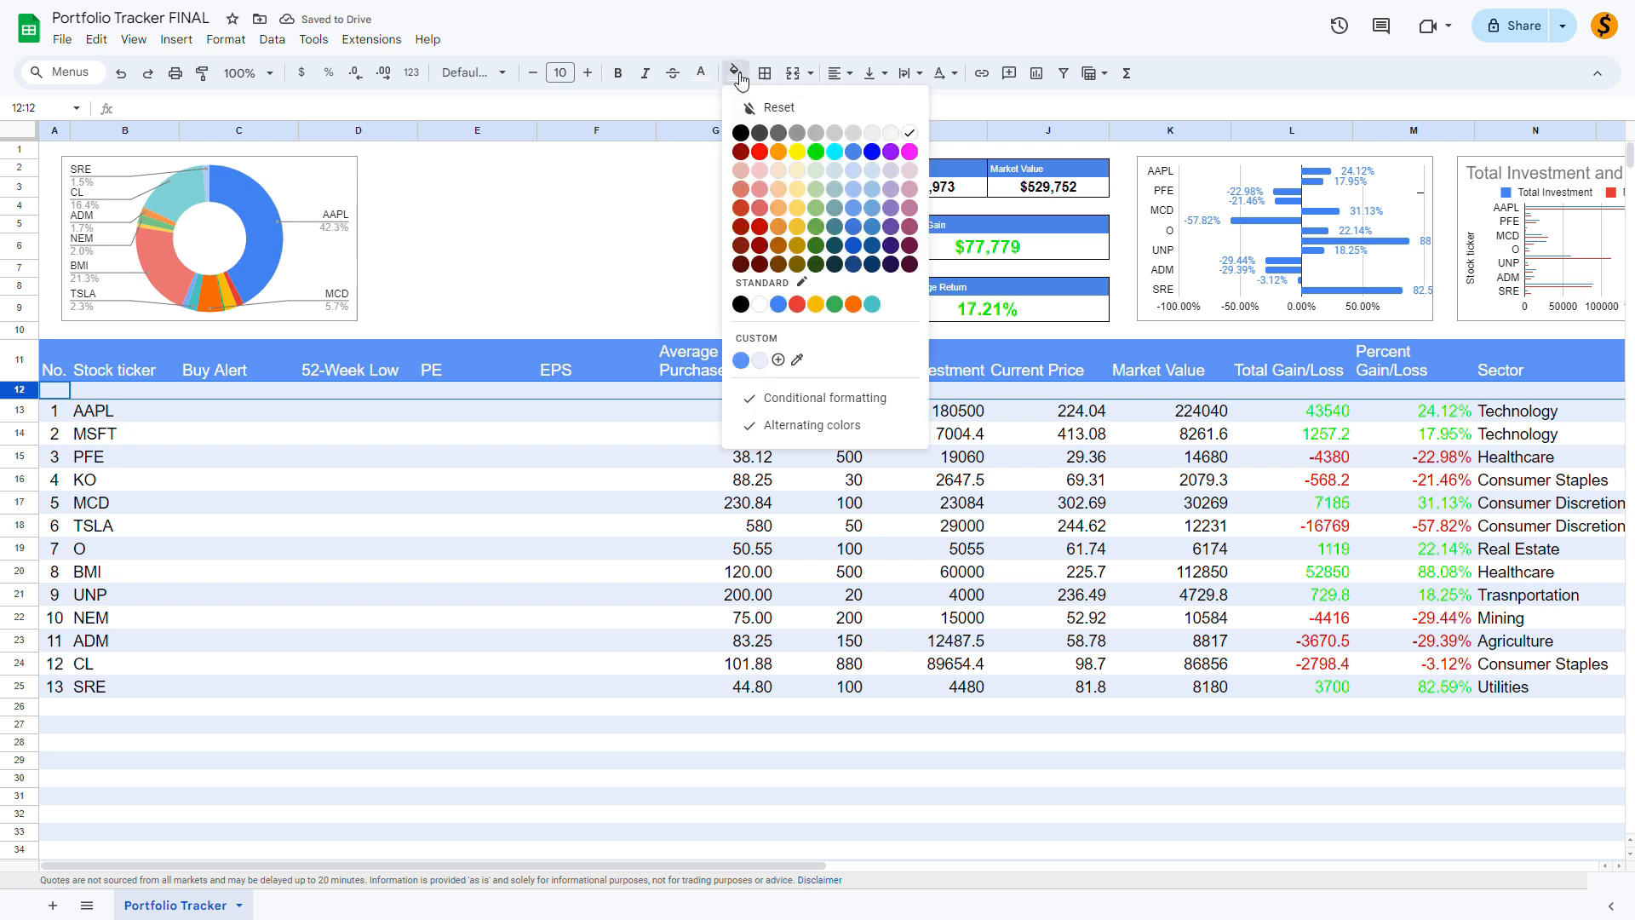
{"action": "left_click", "coordinate": [855, 152]}
- Enter the criteria in row 12: 25 under PE, 2 under EPS and low54 under 52-Week Low
{"action": "left_click", "coordinate": [448, 390]}
{"action": "type", "text": "25"}
{"action": "key", "text": "Return"}
{"action": "left_click", "coordinate": [558, 385]}
{"action": "type", "text": "2"}
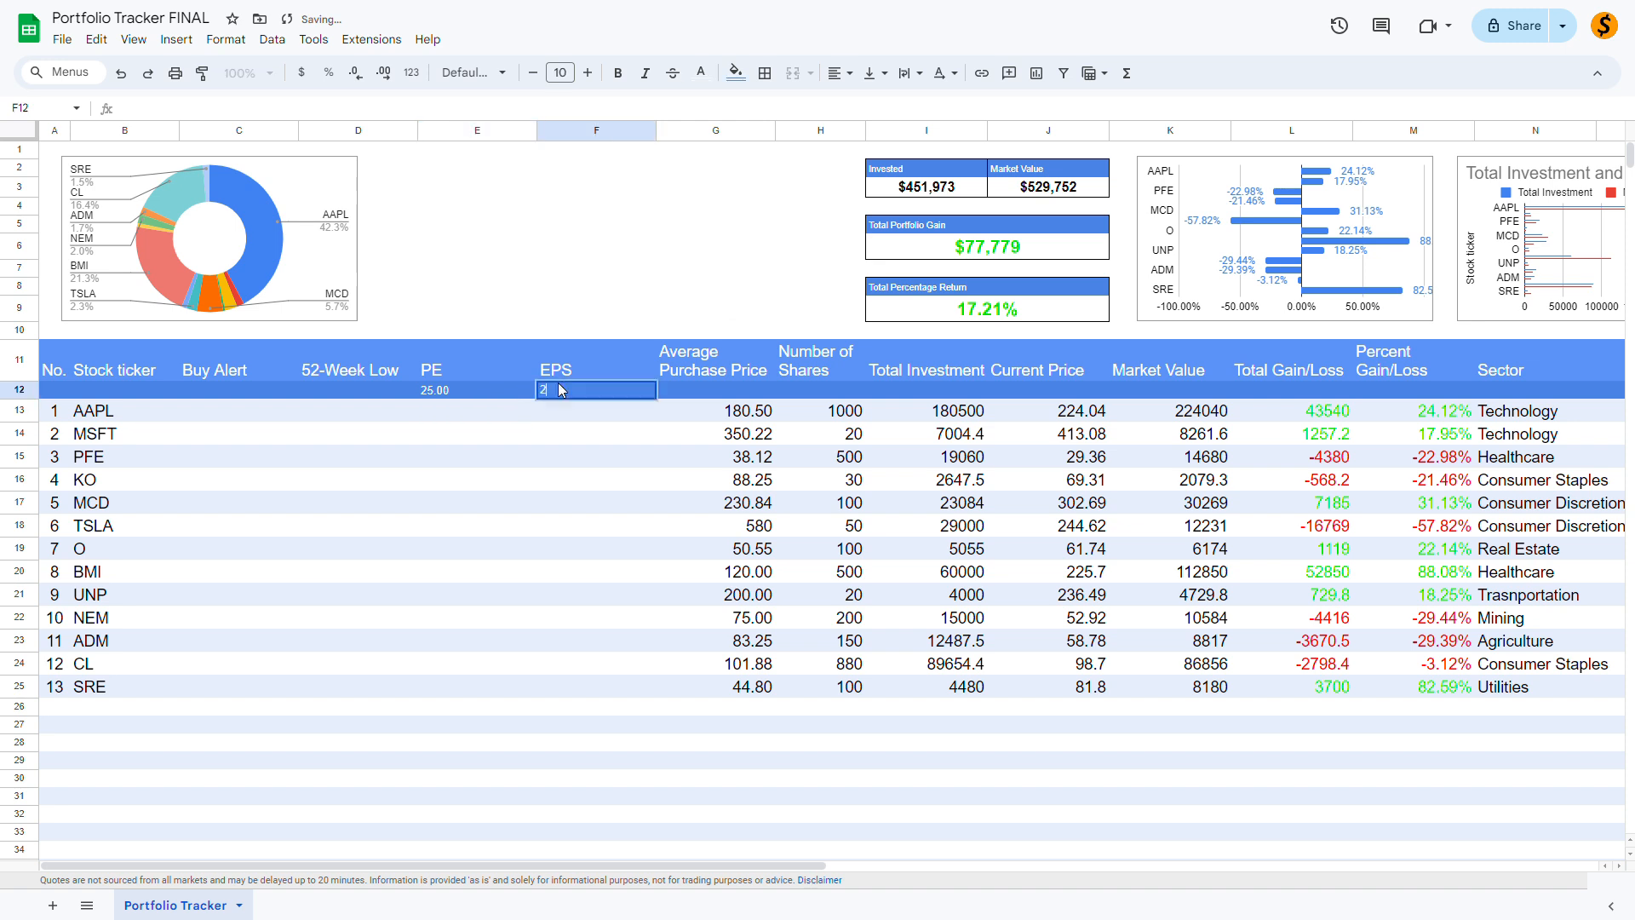
{"action": "key", "text": "Return"}
{"action": "left_click", "coordinate": [310, 386]}
{"action": "type", "text": "low54"}
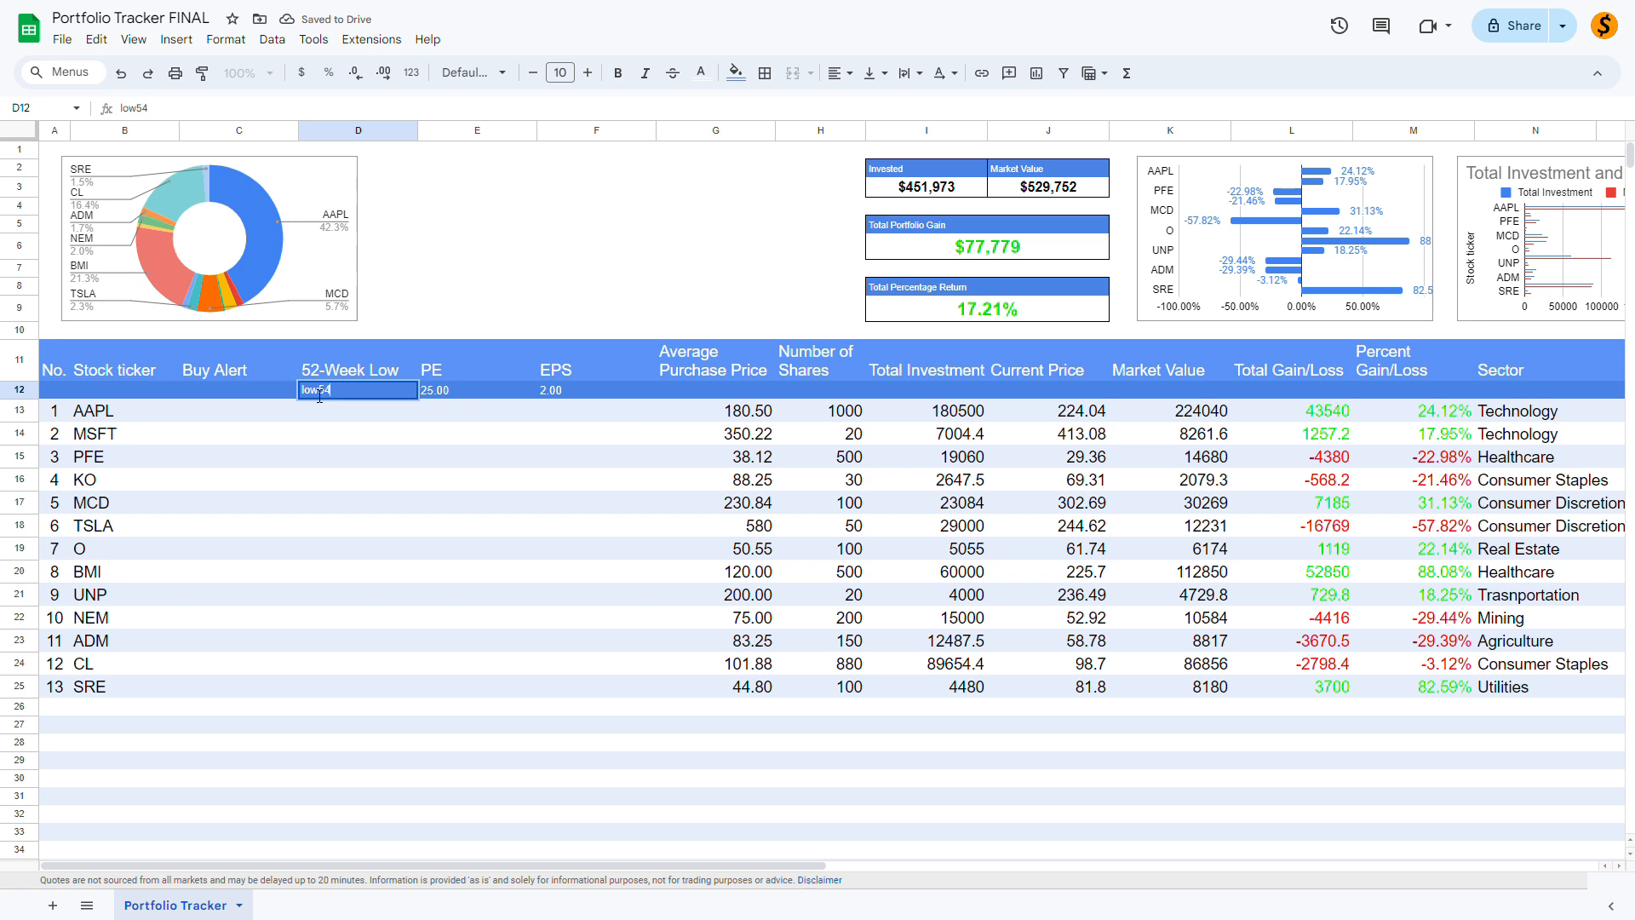
{"action": "key", "text": "Return"}
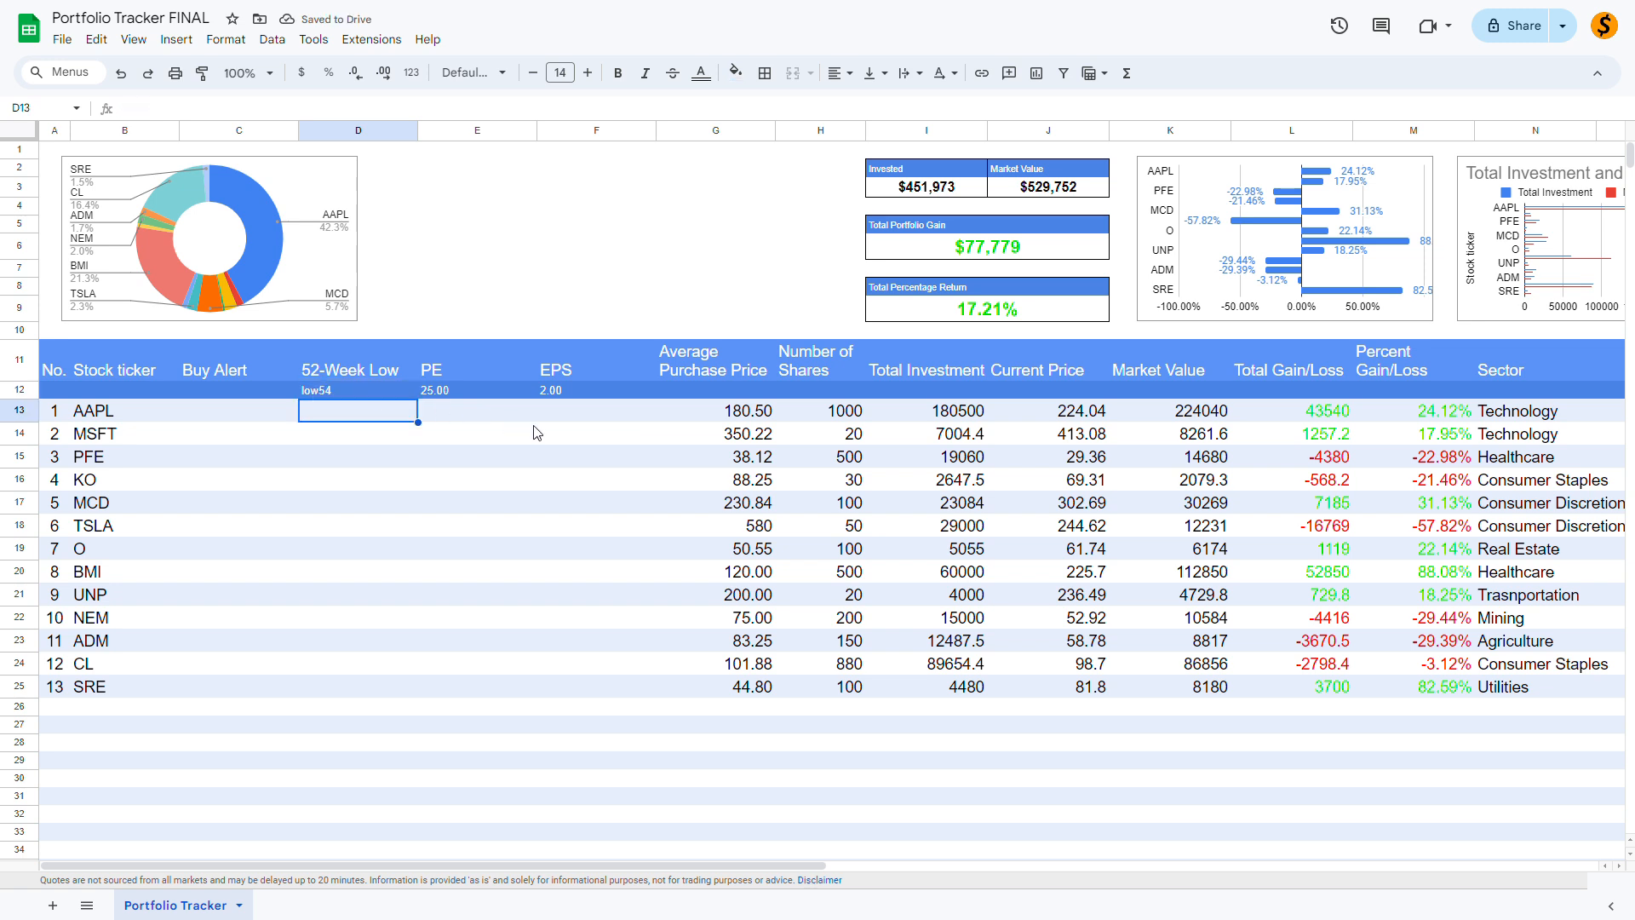
- Remove the decimal places from the numbers in row 12
{"action": "left_click", "coordinate": [564, 415]}
{"action": "left_click", "coordinate": [35, 392]}
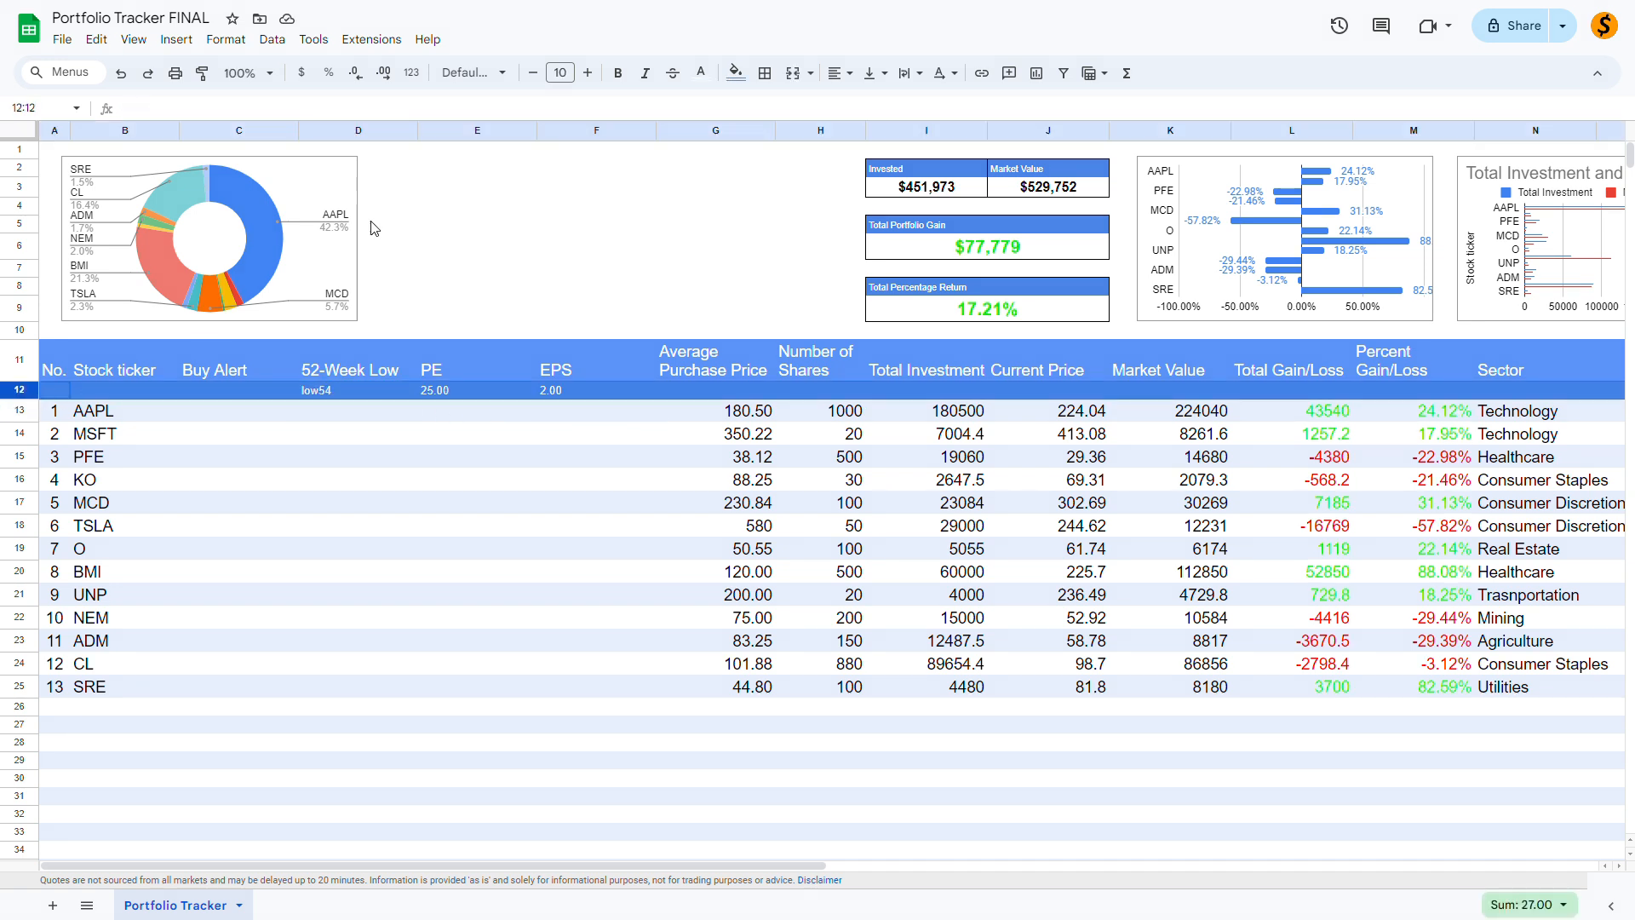
{"action": "left_click", "coordinate": [361, 76]}
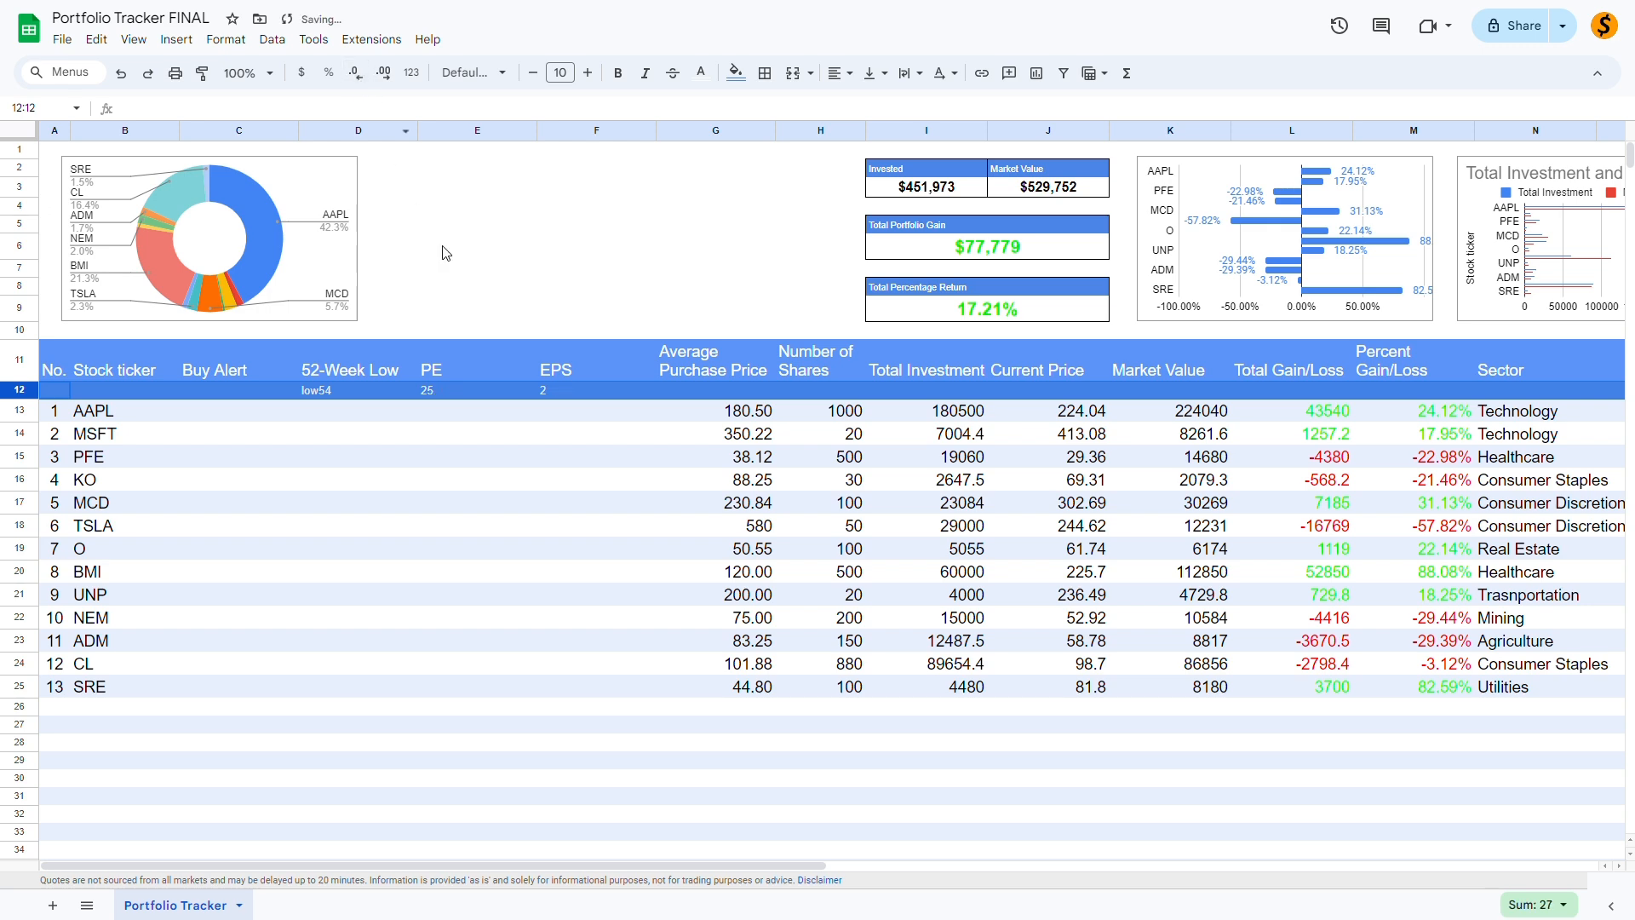
- Enter =IF(GOOGLEFINANCE(B13, "eps") > $F$12, "BUY", "HOLD") in EPS cell F13 and check the formula
{"action": "left_click", "coordinate": [552, 413]}
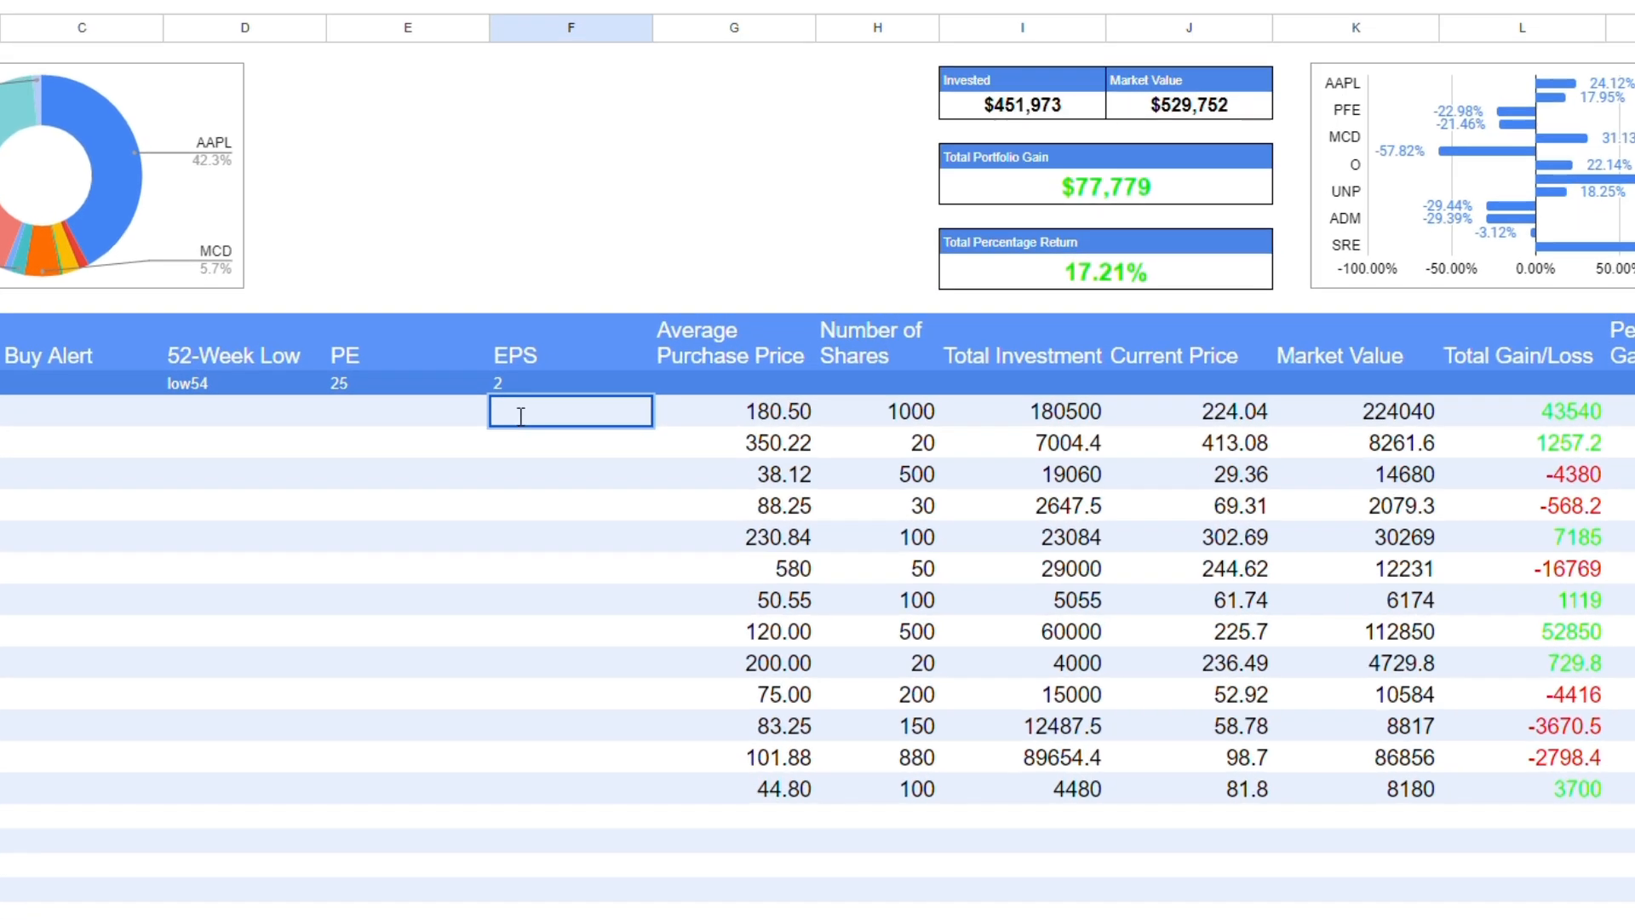
{"action": "key", "text": "ctrl+v"}
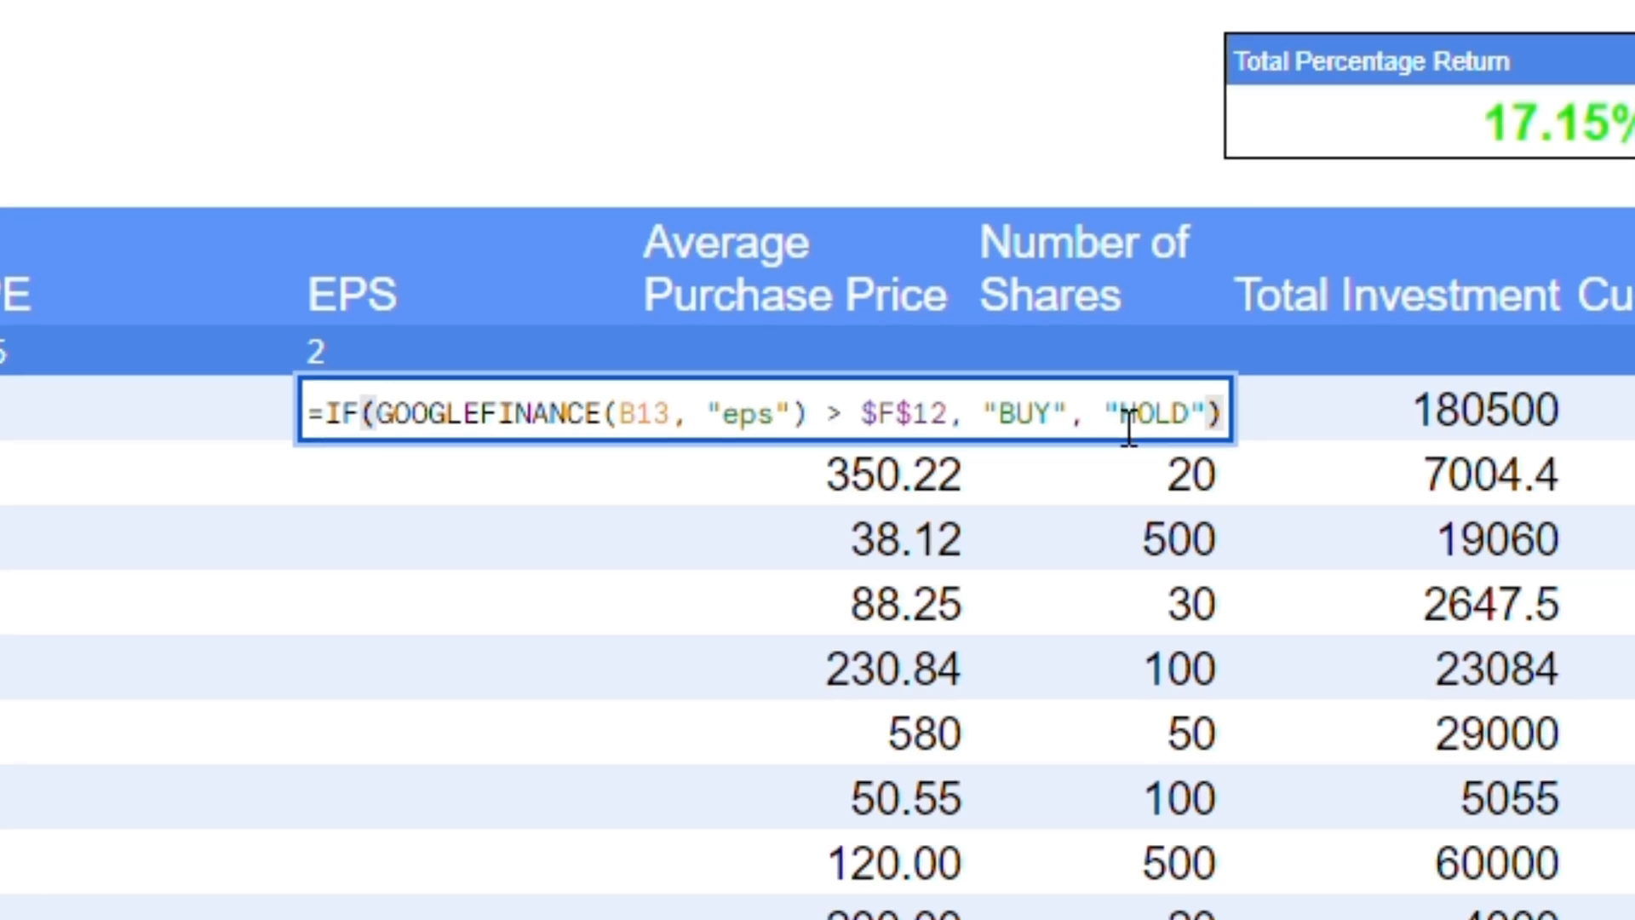
{"action": "key", "text": "Return"}
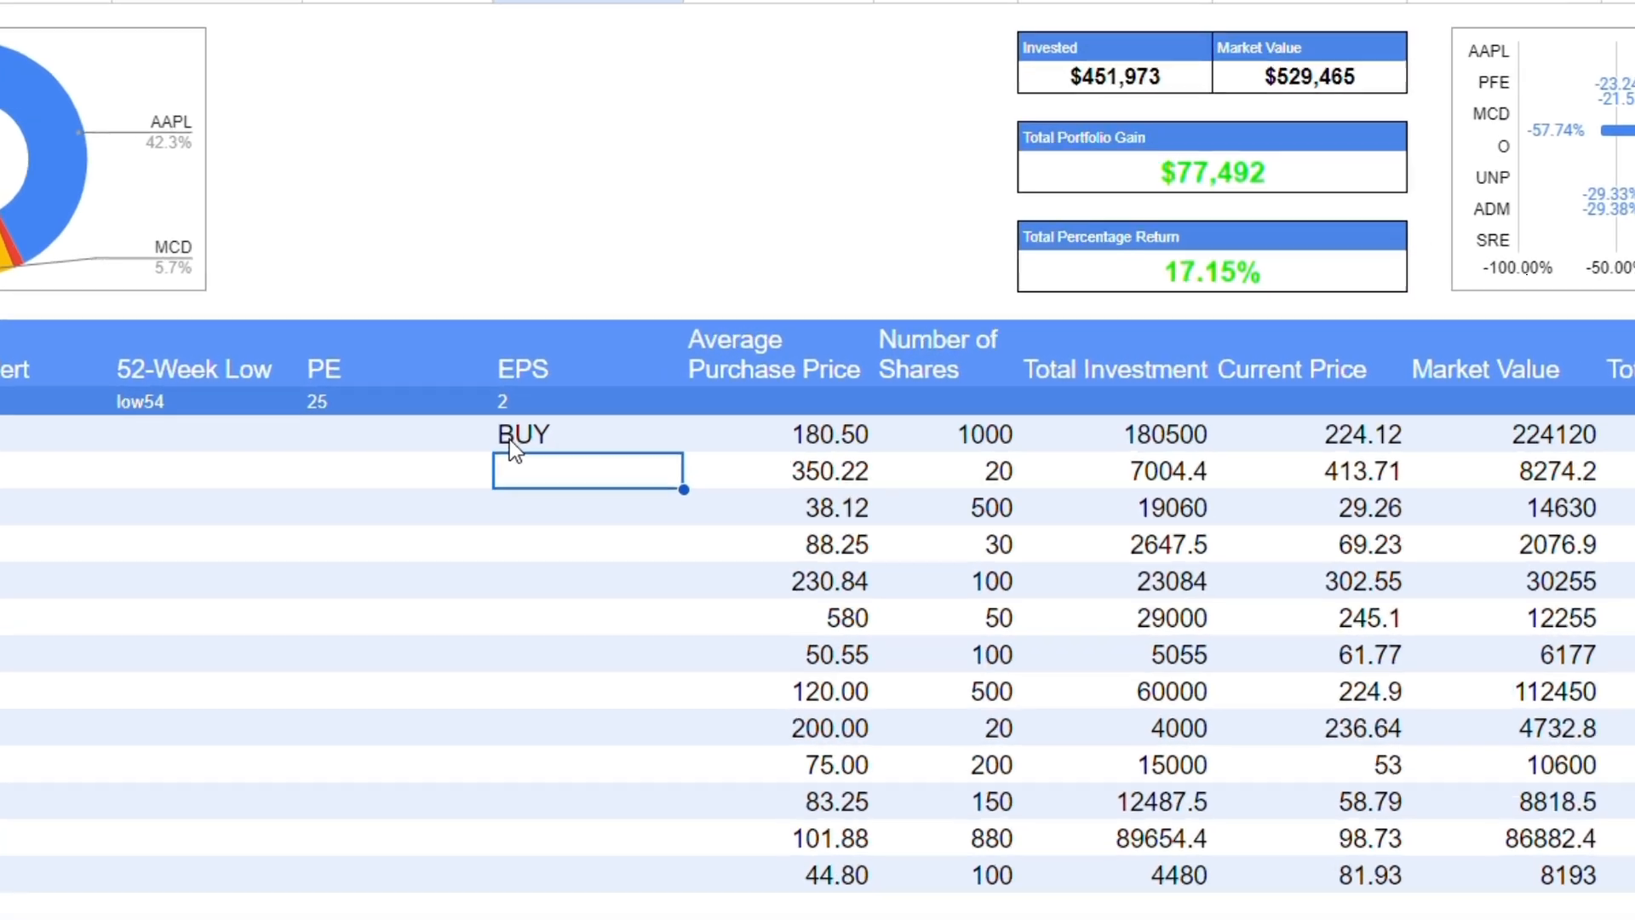
{"action": "double_click", "coordinate": [552, 413]}
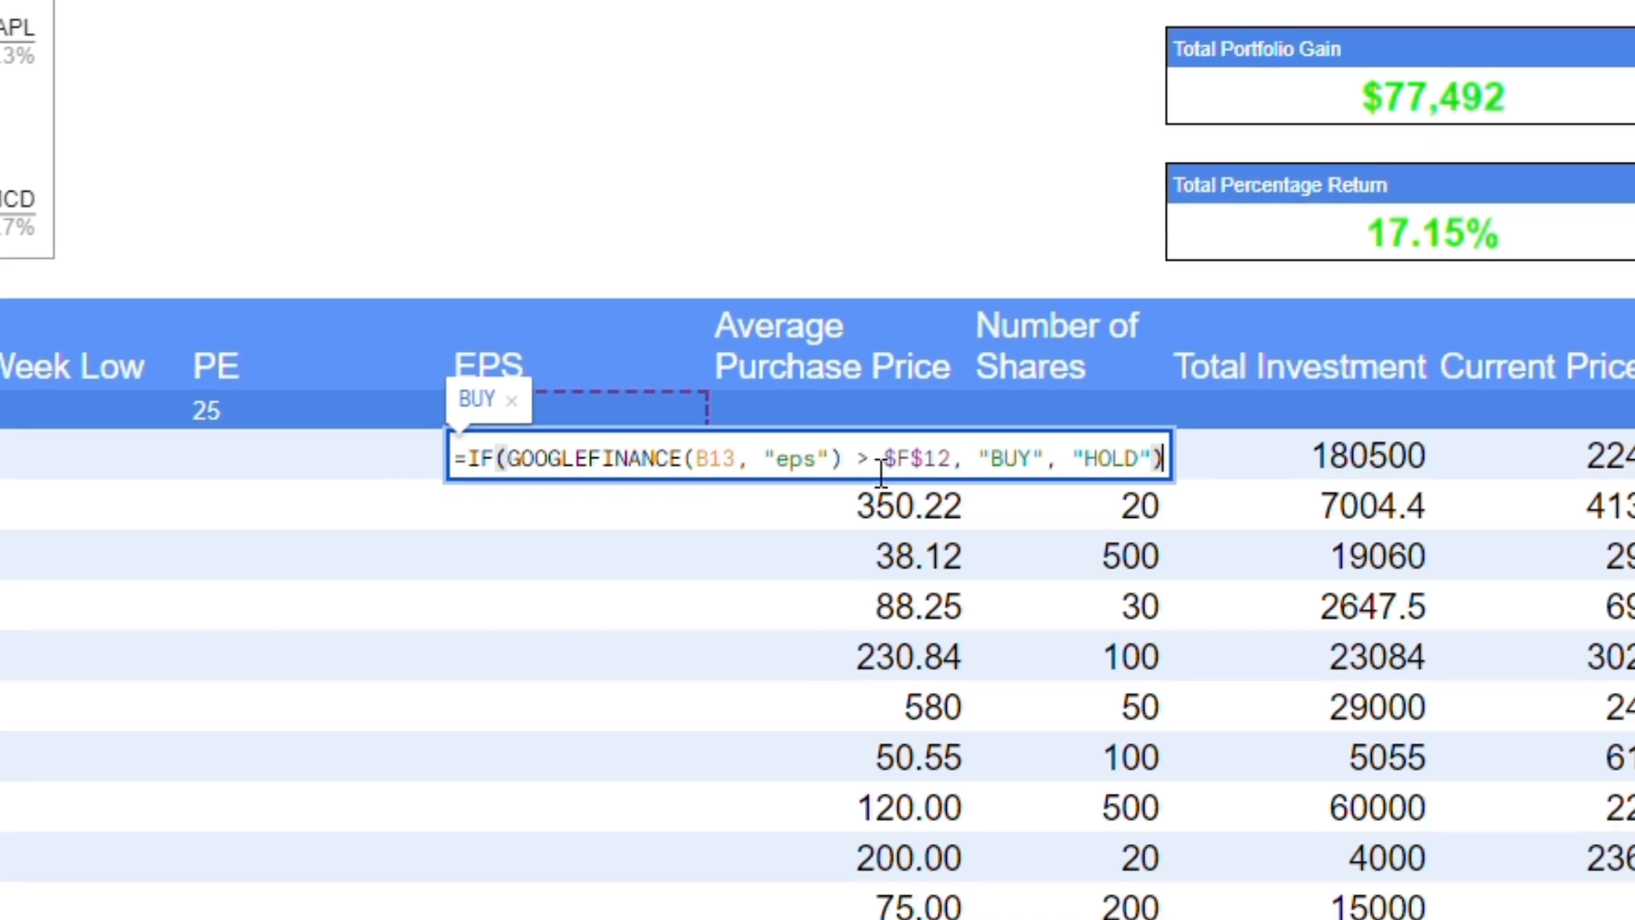
{"action": "key", "text": "Return"}
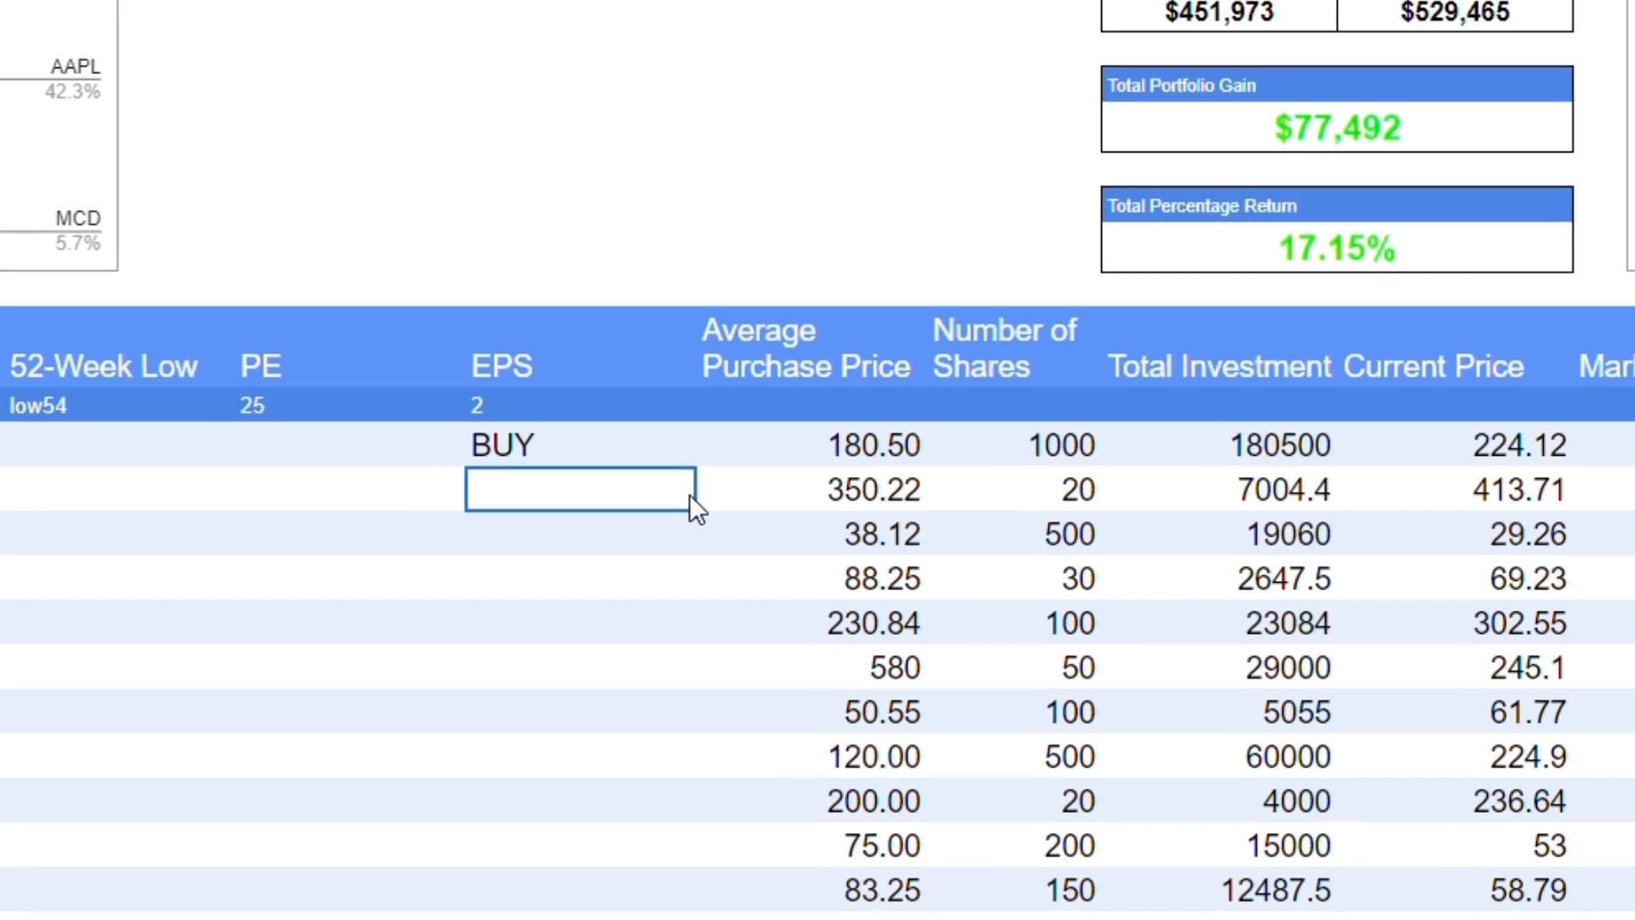
- Copy the EPS formula from F13 down through F25 for all stocks
{"action": "left_click", "coordinate": [686, 450]}
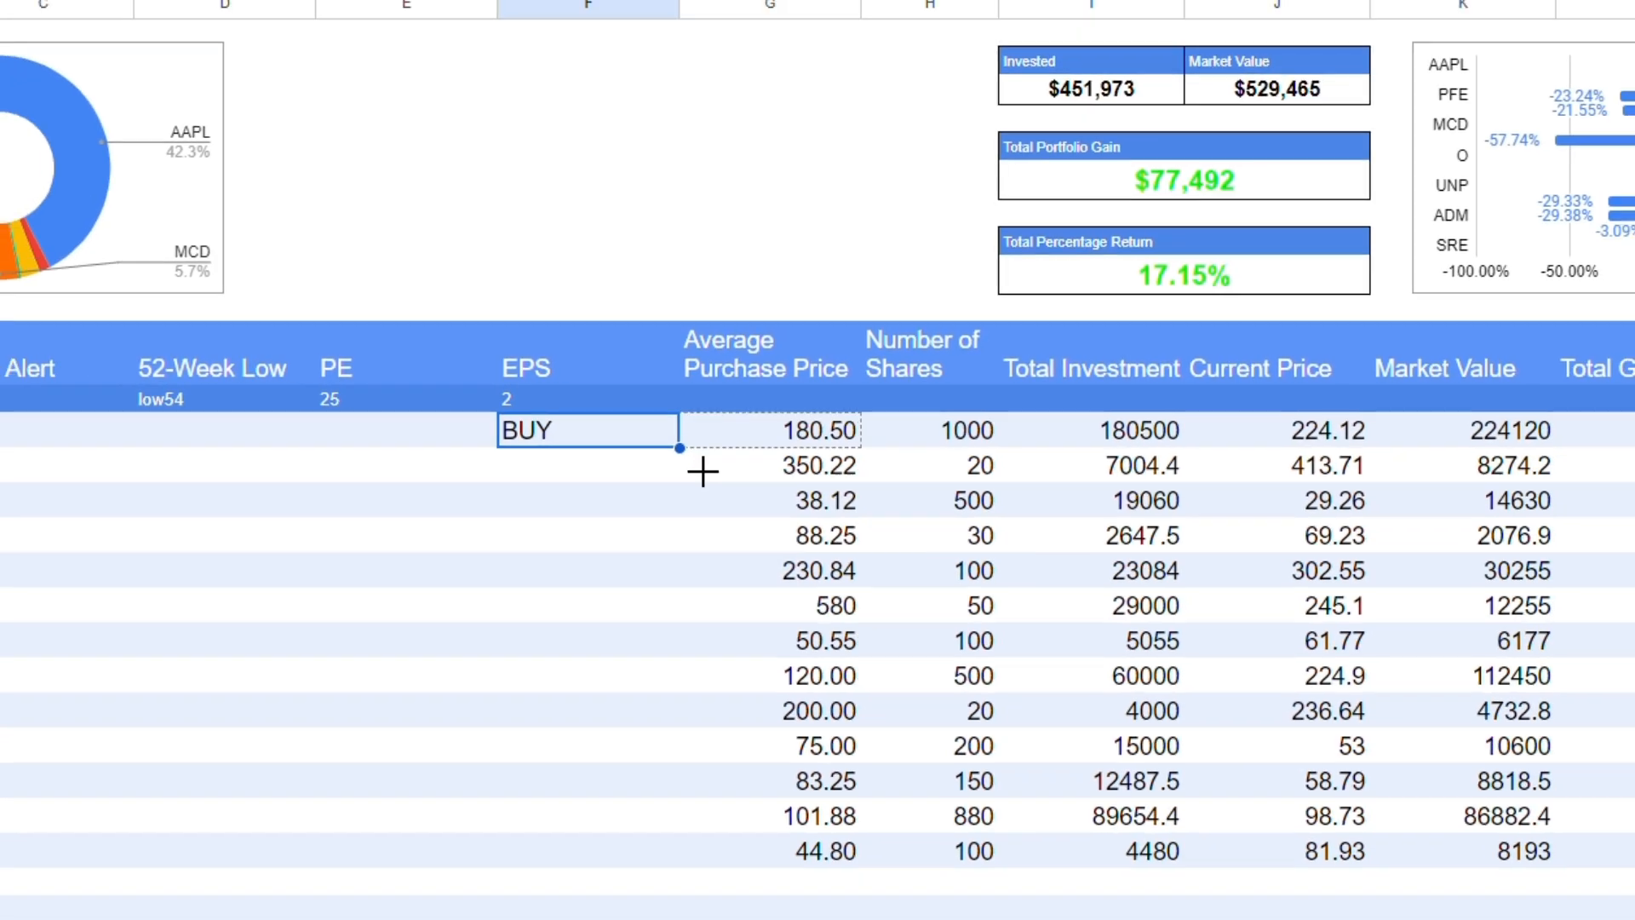
{"action": "left_click_drag", "start_coordinate": [707, 474], "coordinate": [649, 869]}
{"action": "left_click_drag", "start_coordinate": [641, 743], "coordinate": [644, 754]}
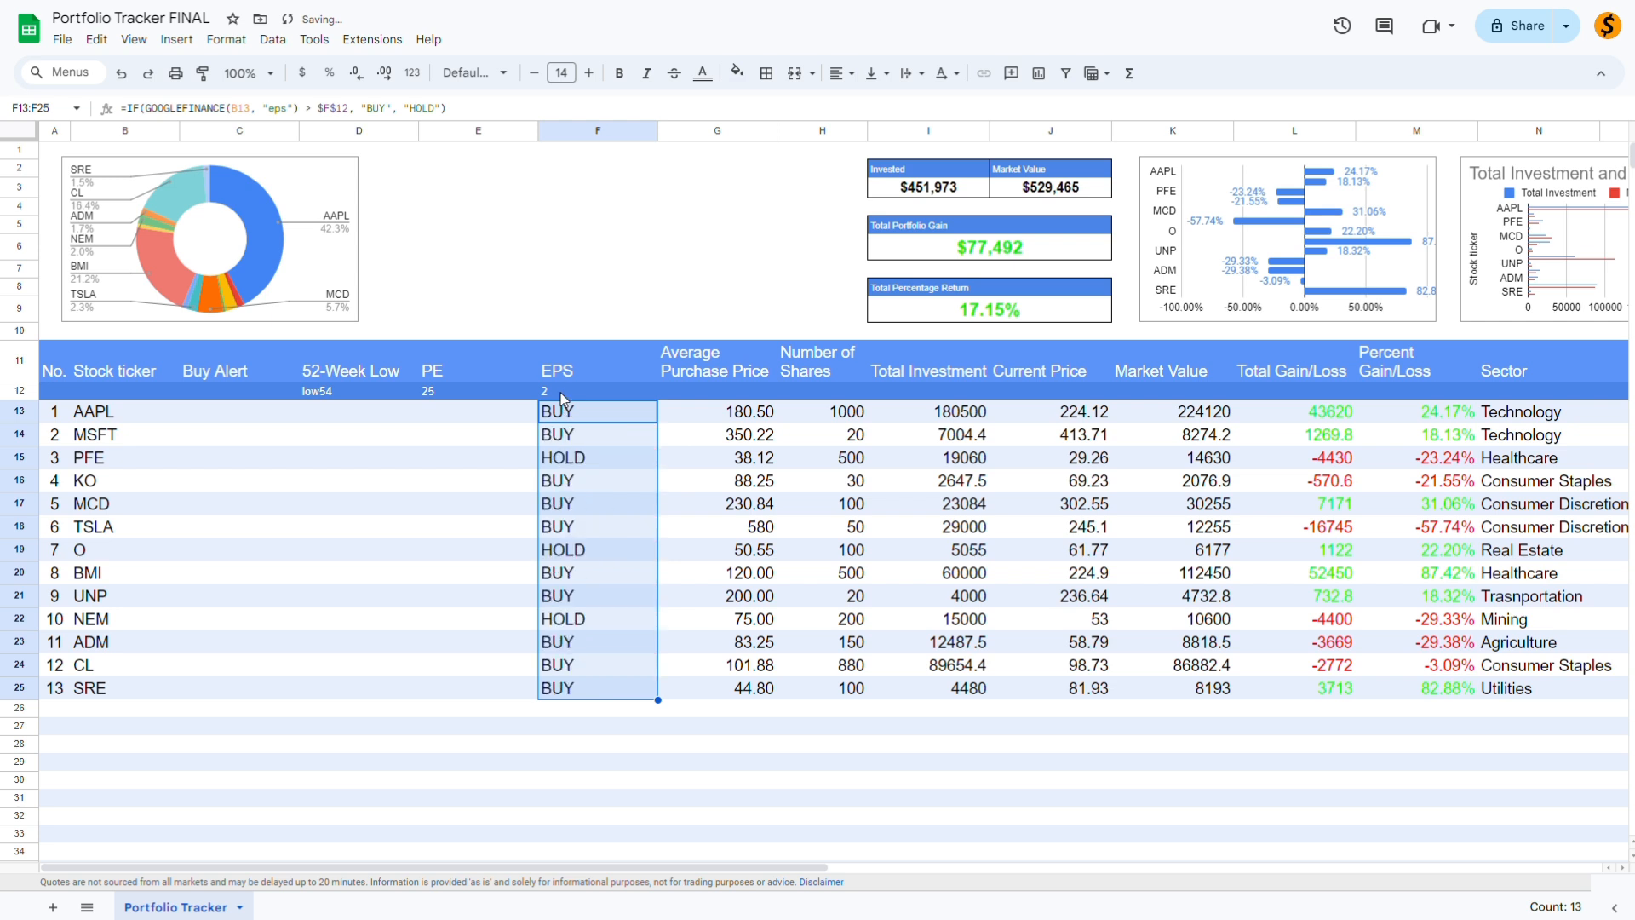
- Test the EPS signals by setting the threshold in F12 to 1, 5 and 1 again
{"action": "left_click", "coordinate": [560, 392]}
{"action": "type", "text": "1"}
{"action": "key", "text": "Return"}
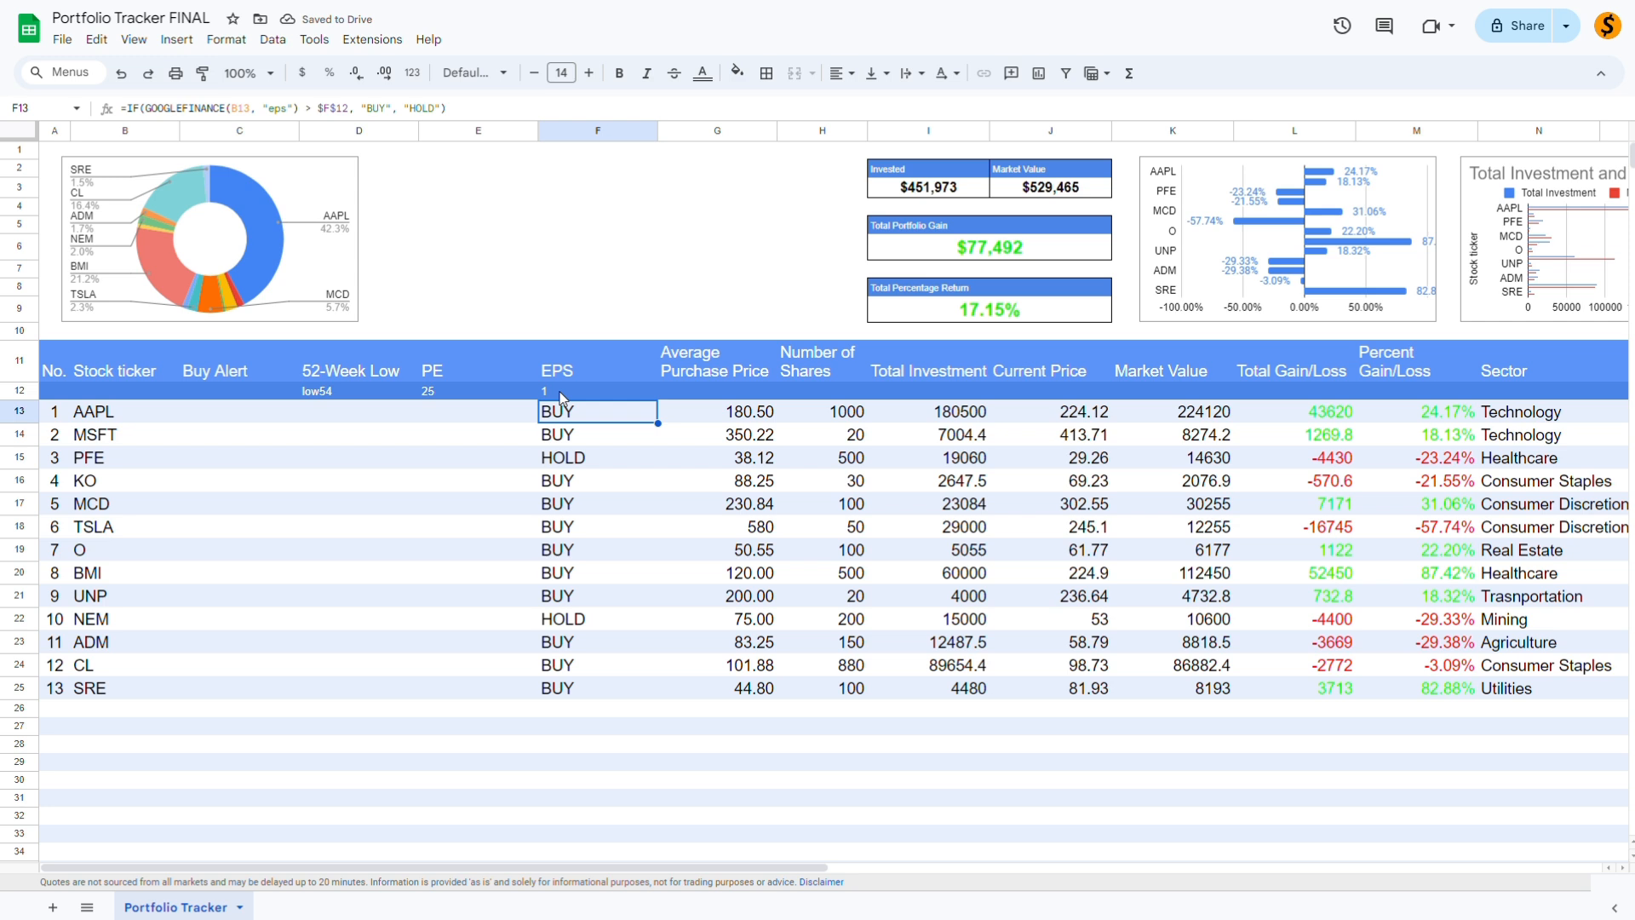
{"action": "left_click", "coordinate": [561, 396]}
{"action": "type", "text": "5"}
{"action": "key", "text": "Return"}
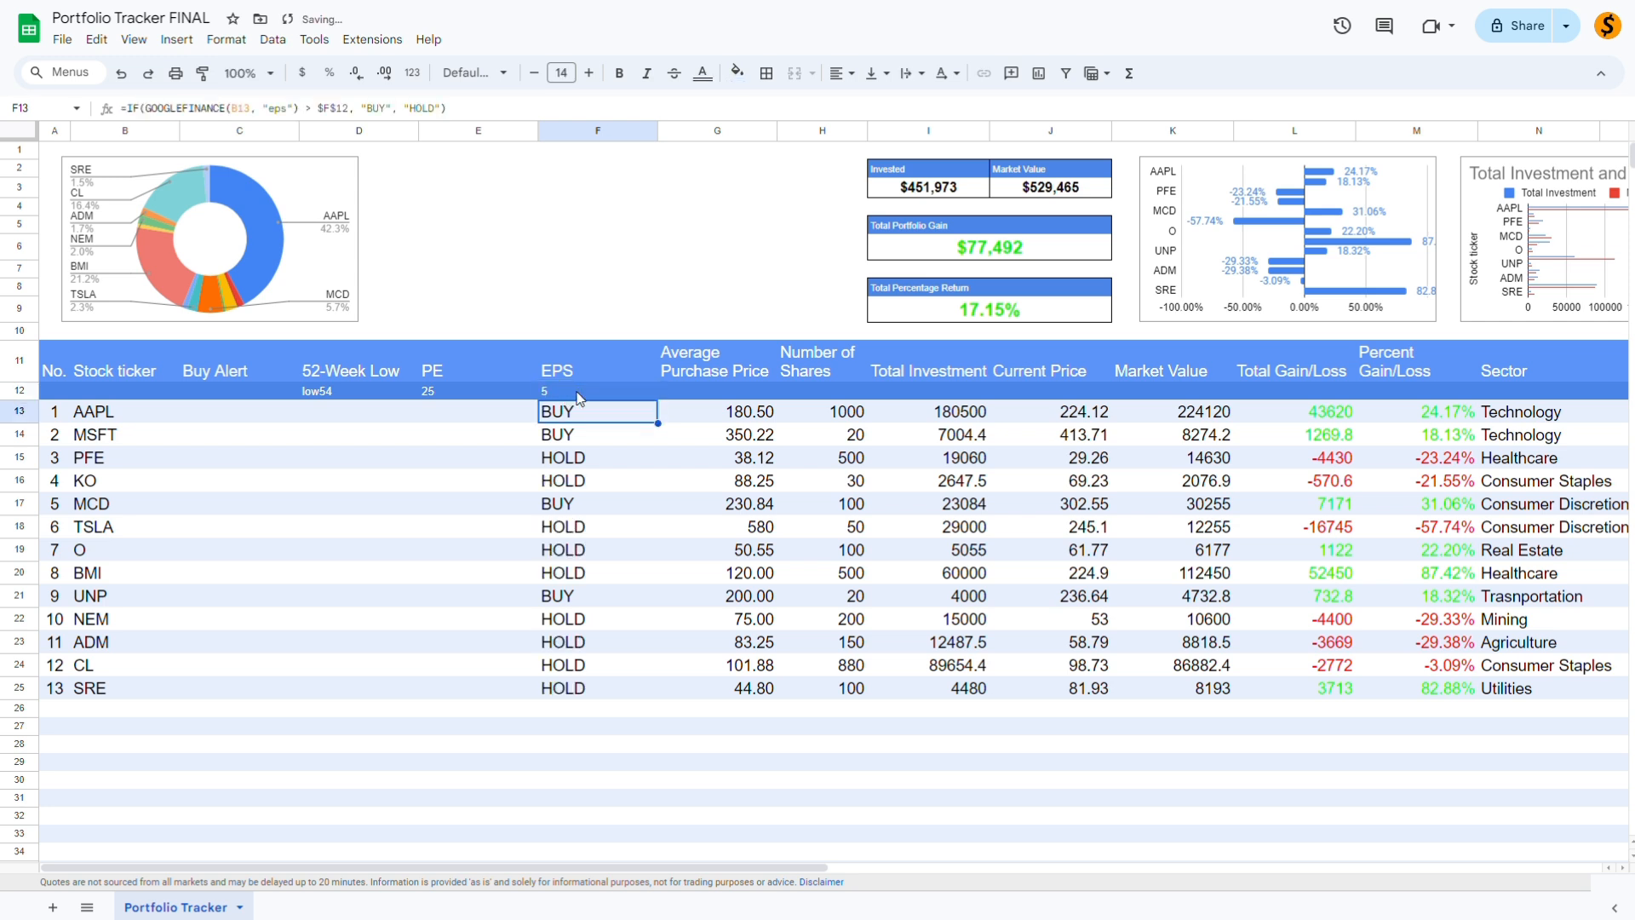
{"action": "left_click", "coordinate": [550, 393]}
{"action": "type", "text": "1"}
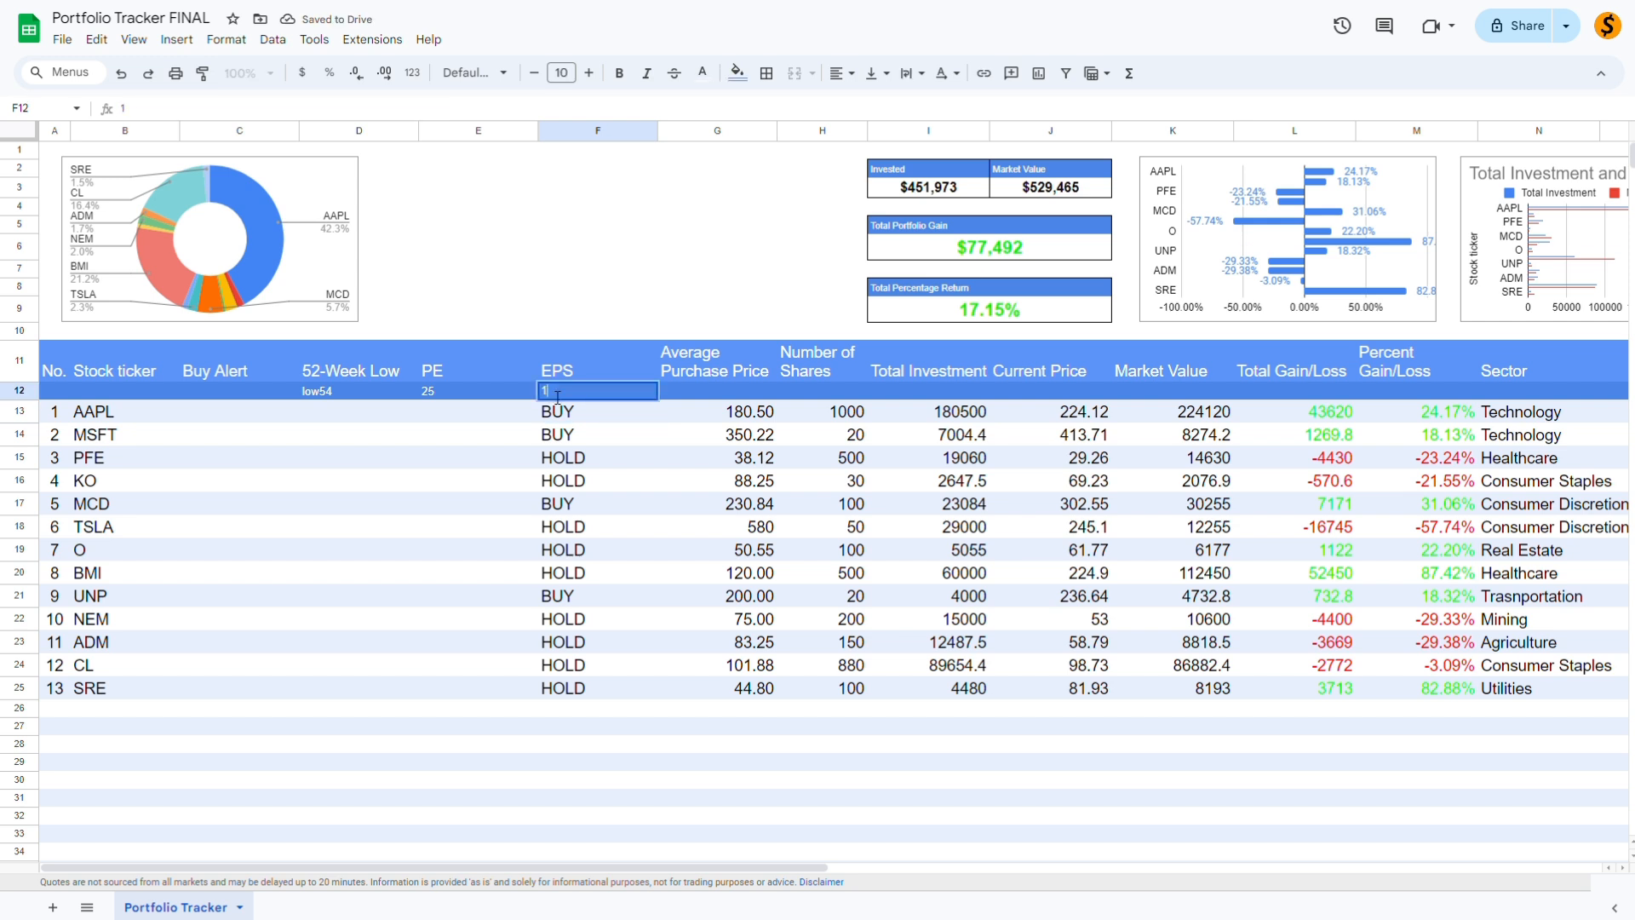
{"action": "key", "text": "Return"}
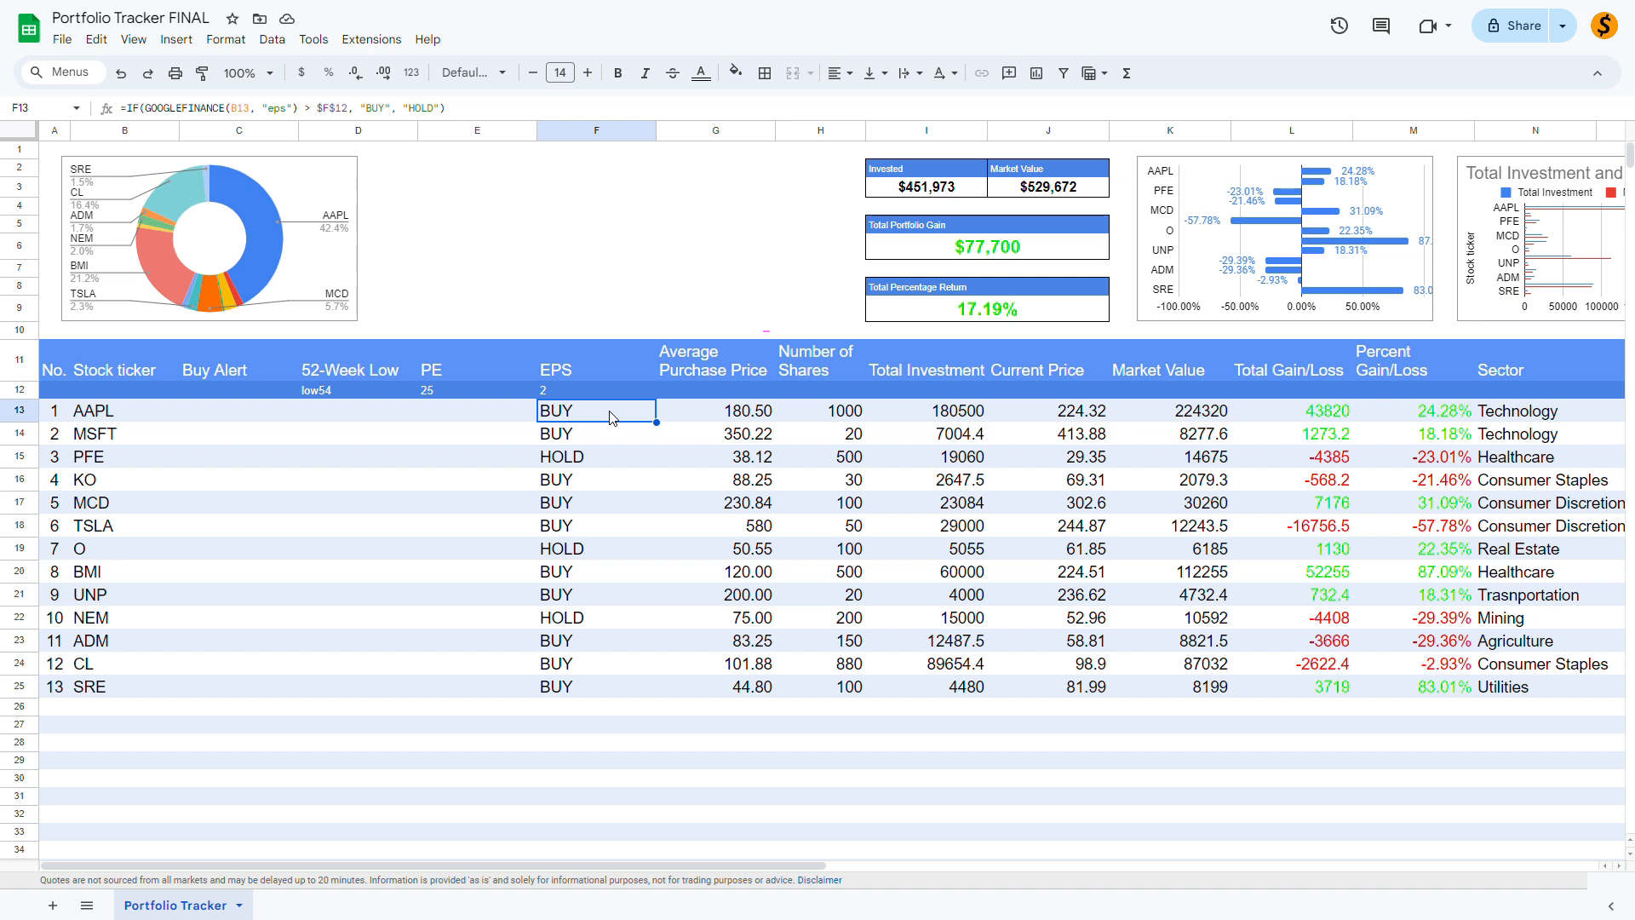
- Review the EPS signals in F13:F25 and read Apple's earnings per share definition, history and chart on the AAPL EPS page
{"action": "left_click_drag", "start_coordinate": [611, 431], "coordinate": [609, 686]}
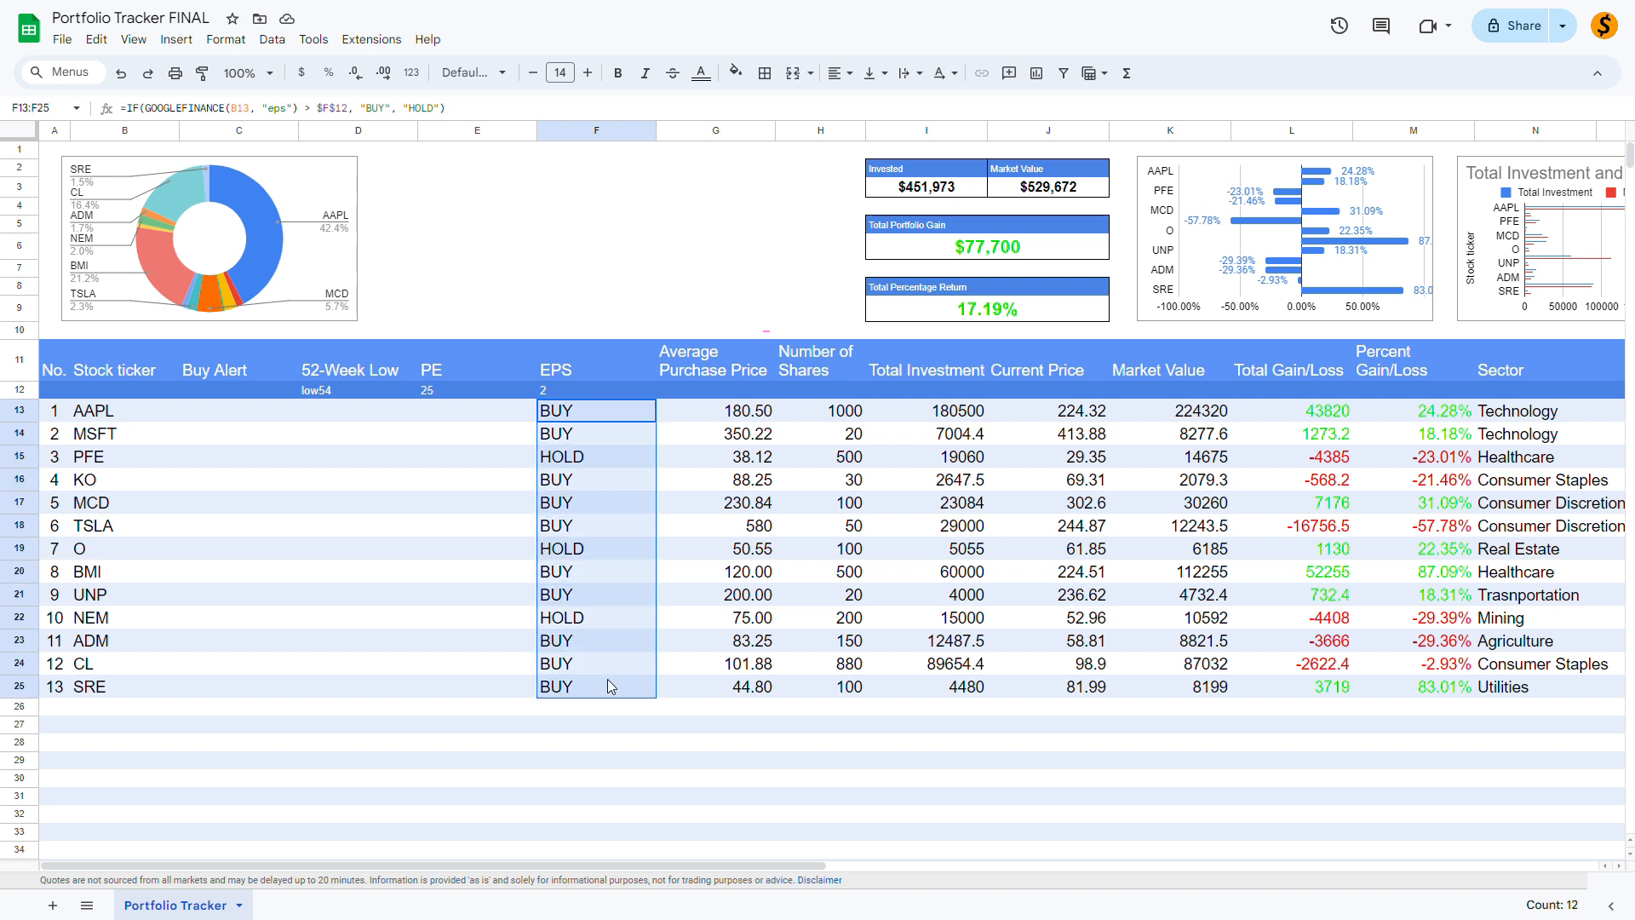
{"action": "left_click", "coordinate": [602, 412]}
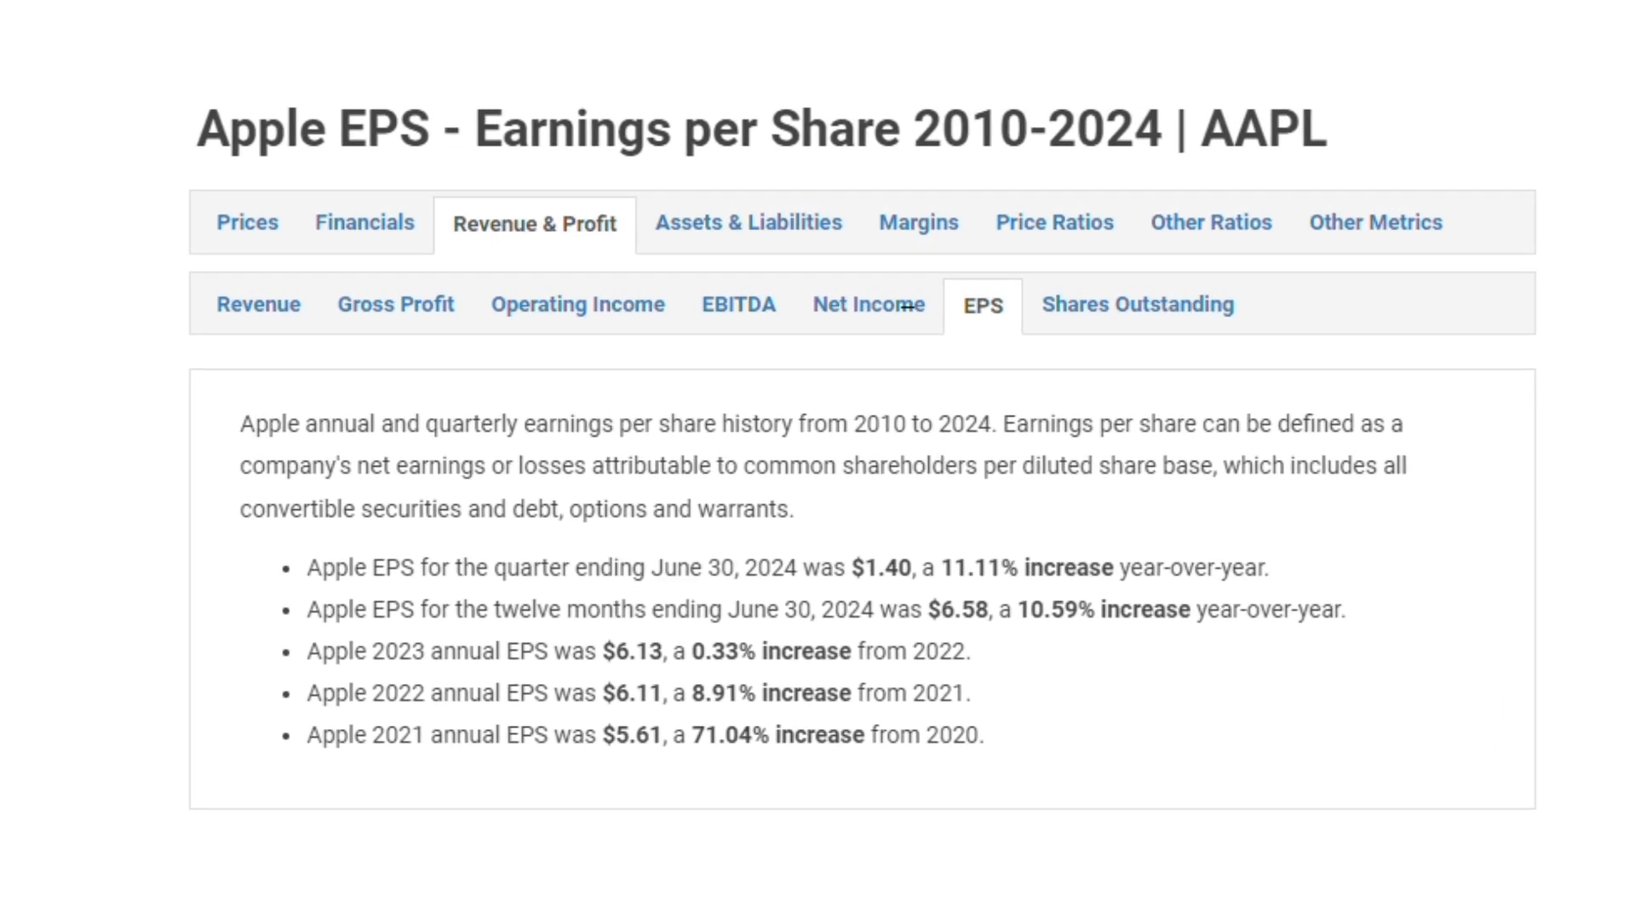
{"action": "left_click_drag", "start_coordinate": [251, 438], "coordinate": [1434, 433]}
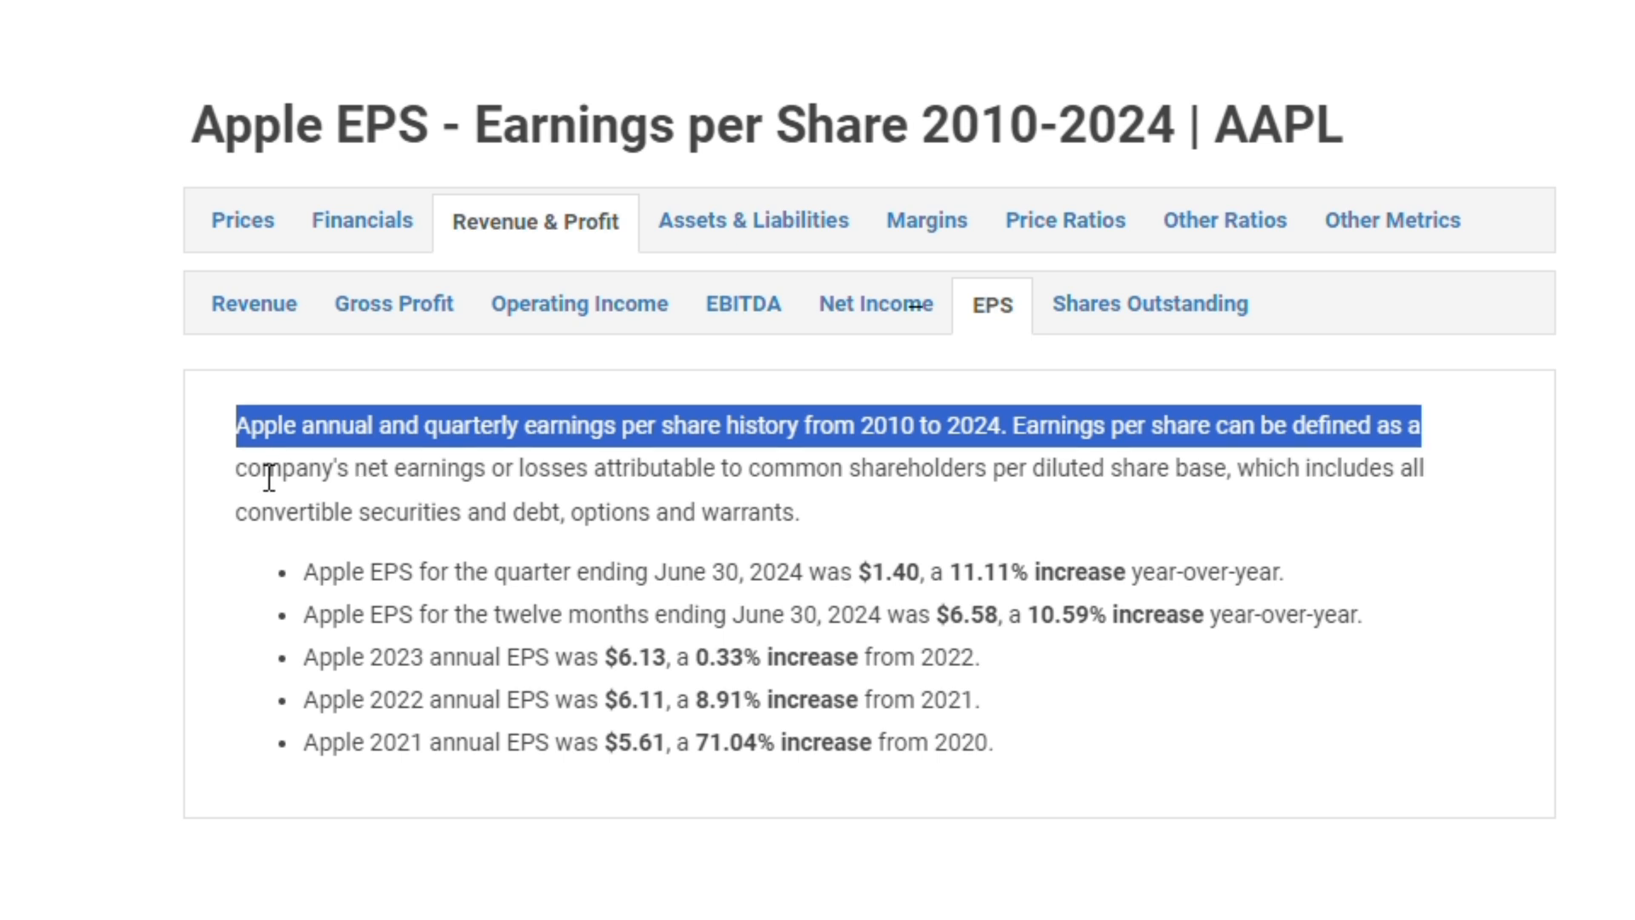
{"action": "left_click_drag", "start_coordinate": [243, 470], "coordinate": [1427, 485]}
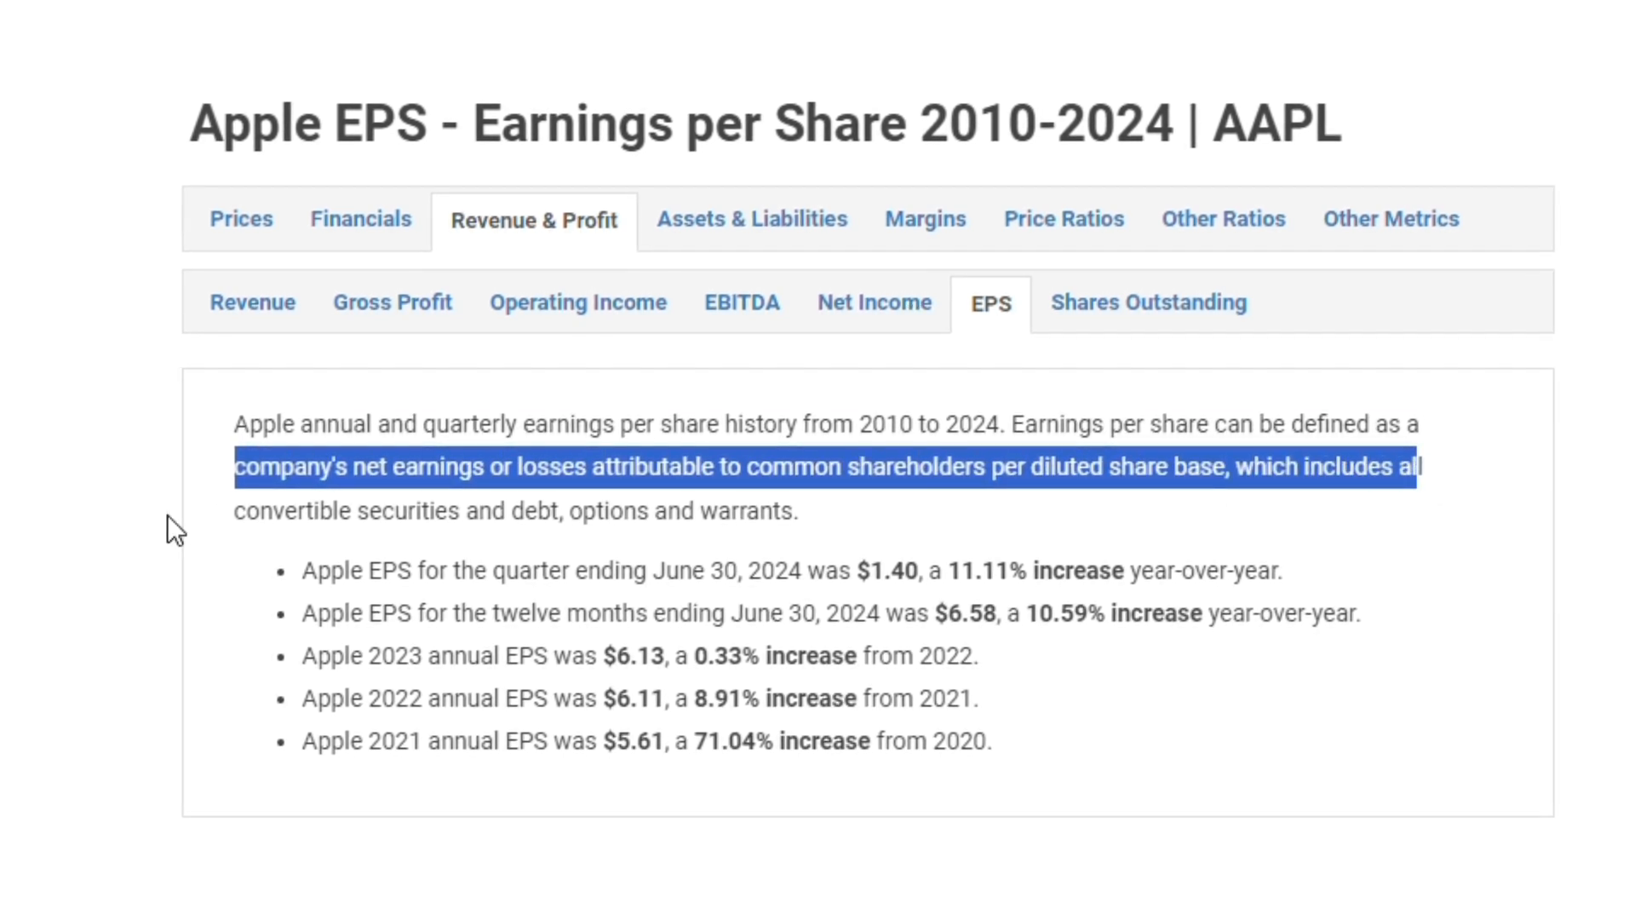
{"action": "left_click_drag", "start_coordinate": [232, 511], "coordinate": [813, 521]}
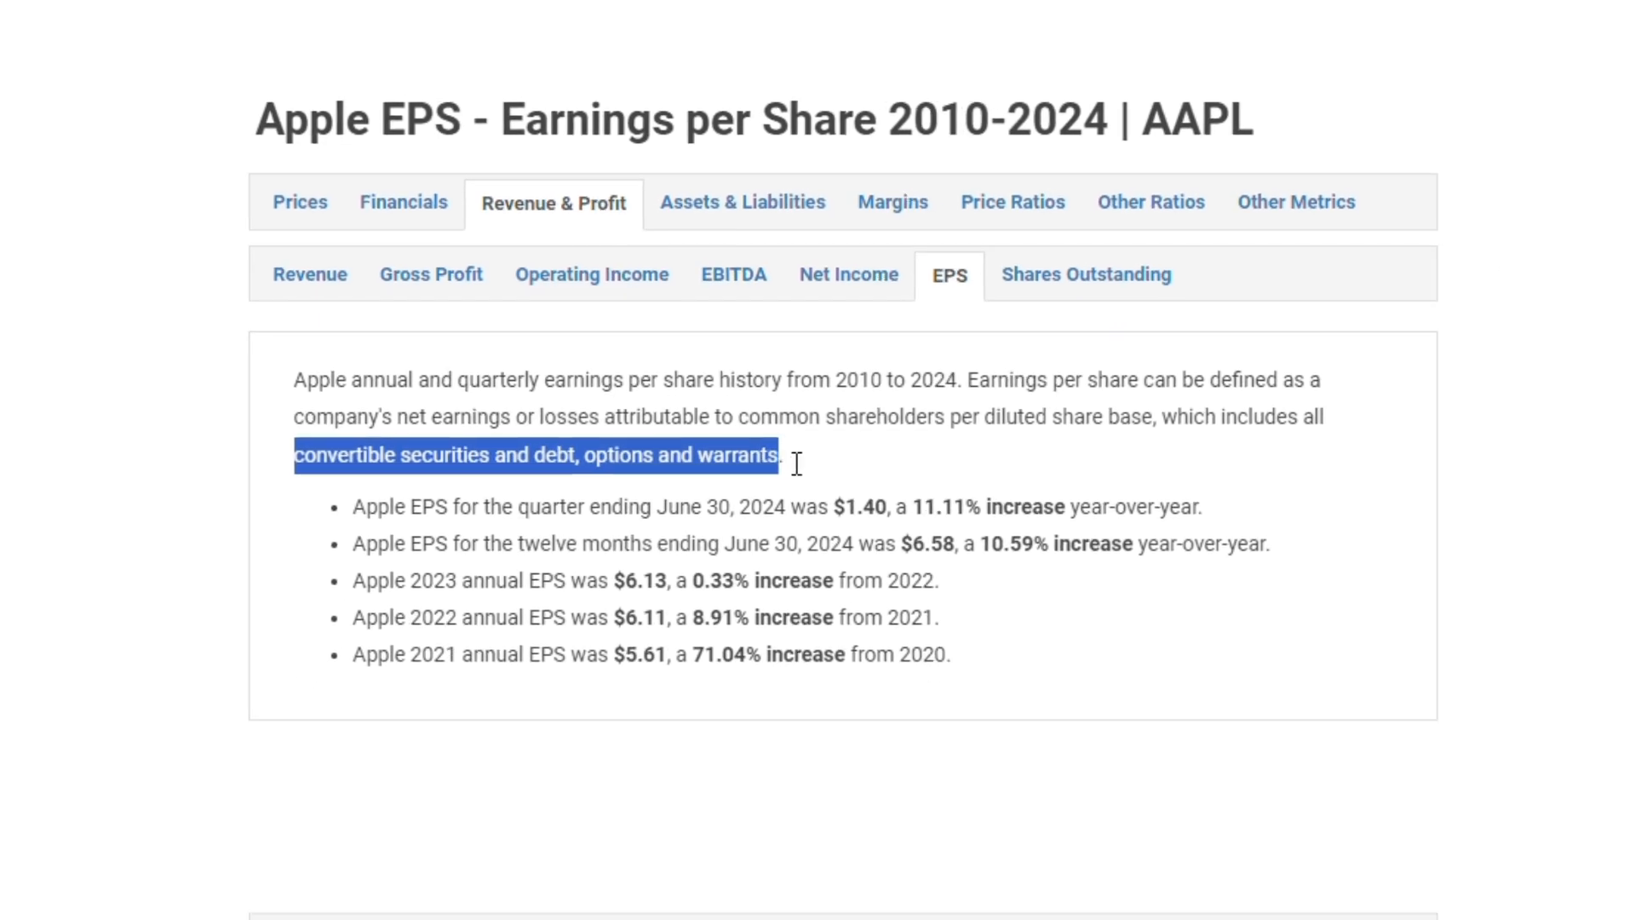
{"action": "left_click", "coordinate": [796, 463]}
{"action": "scroll", "coordinate": [796, 464], "scroll_direction": "down", "scroll_amount": 2}
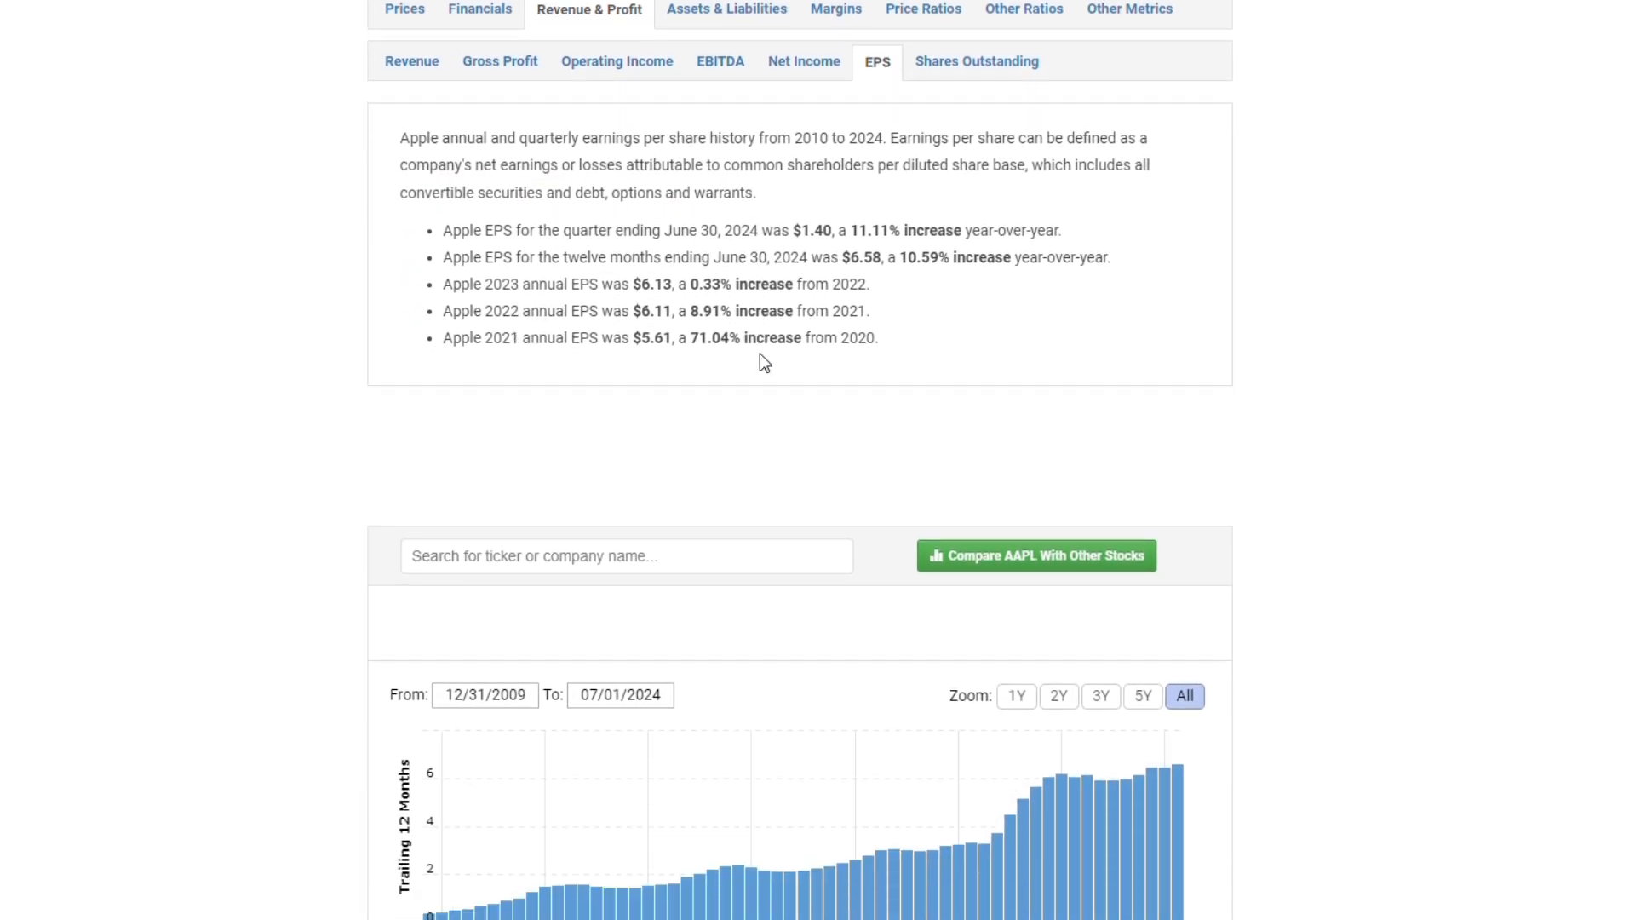
{"action": "scroll", "coordinate": [764, 362], "scroll_direction": "down", "scroll_amount": 5}
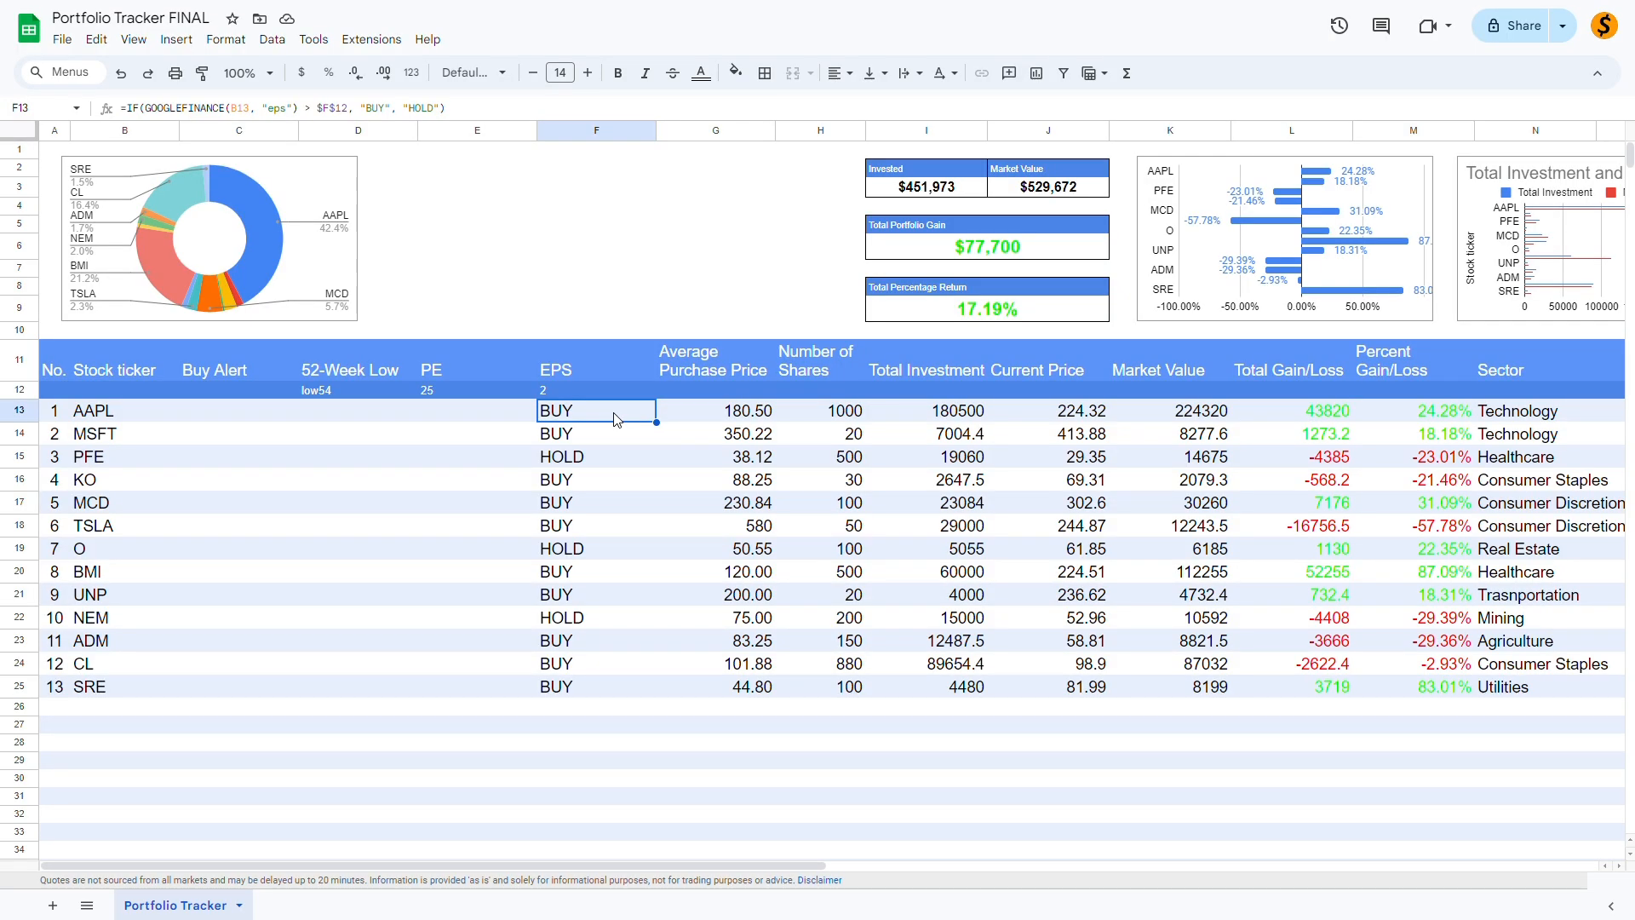
- Enter =IF(GOOGLEFINANCE(B13, "pe") < $E$12, "BUY", "HOLD") in PE cell E13 and copy it down through E25
{"action": "left_click", "coordinate": [433, 414]}
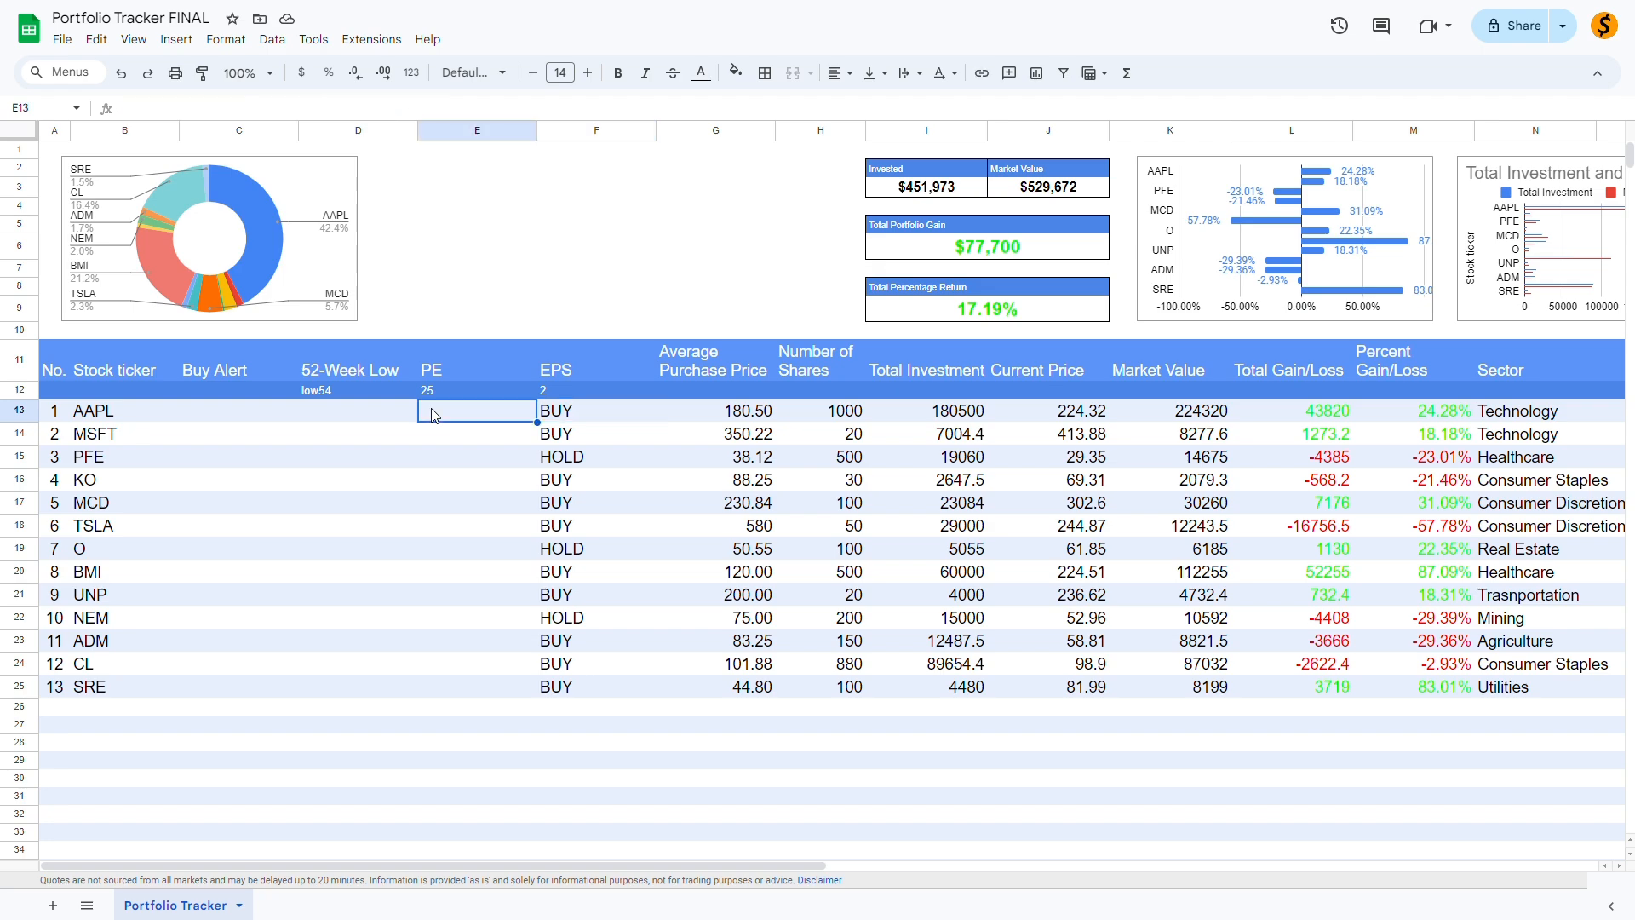
{"action": "double_click", "coordinate": [433, 413]}
{"action": "type", "text": "=IF(GOOGLEFINANCE(B13, \"pe\") < $E$12, \"BUY\", \"HOLD\")"}
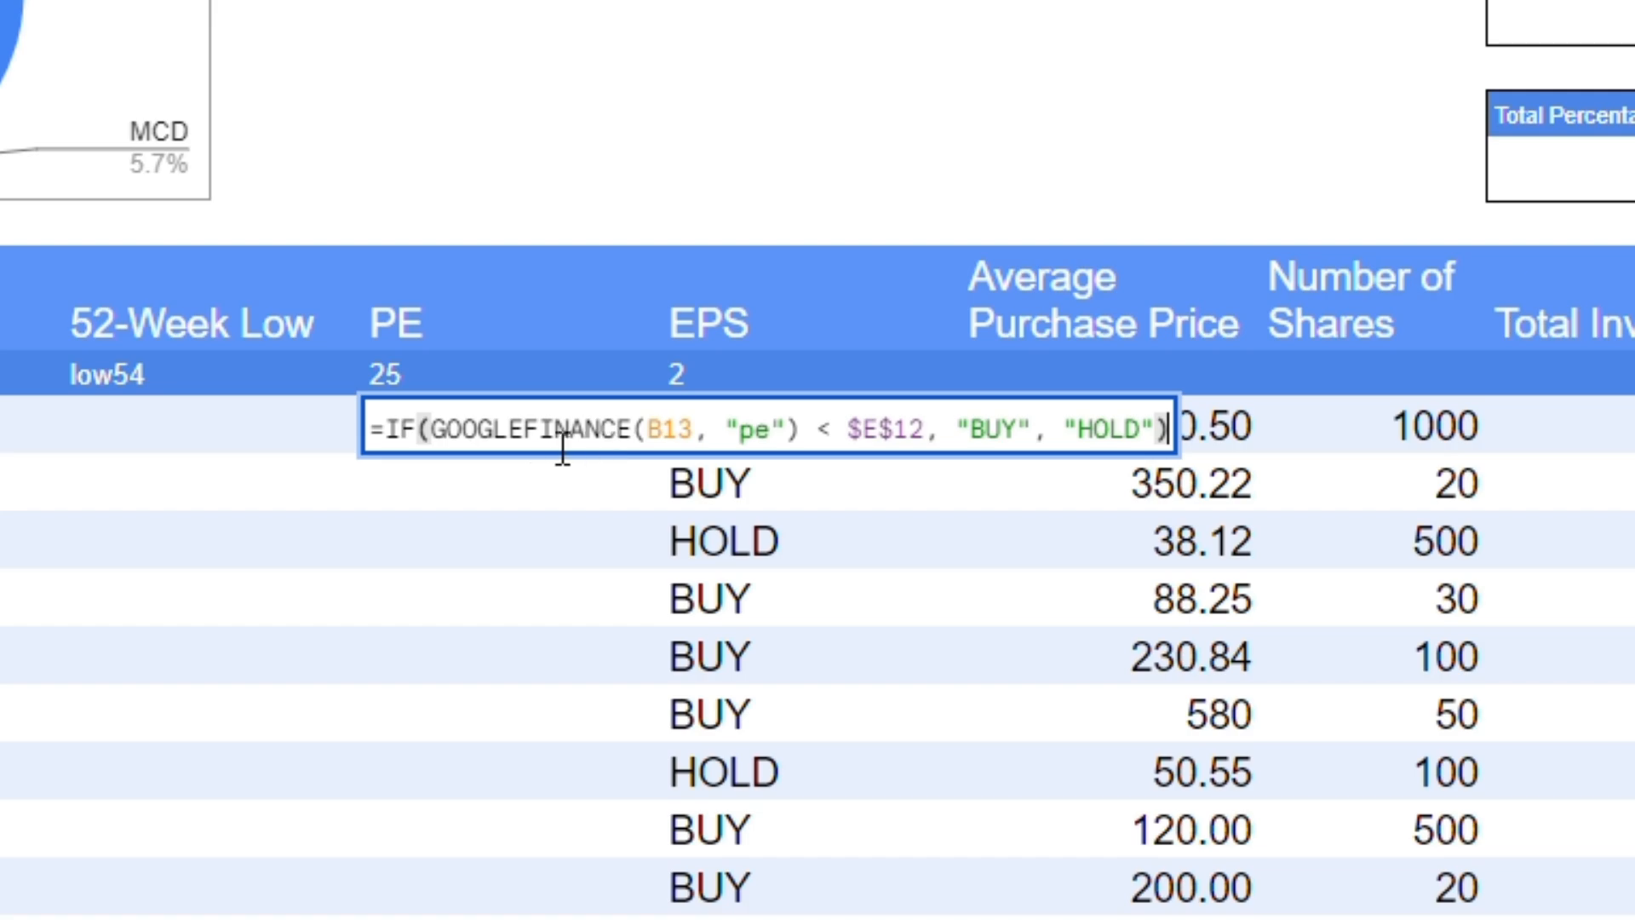
{"action": "key", "text": "Return"}
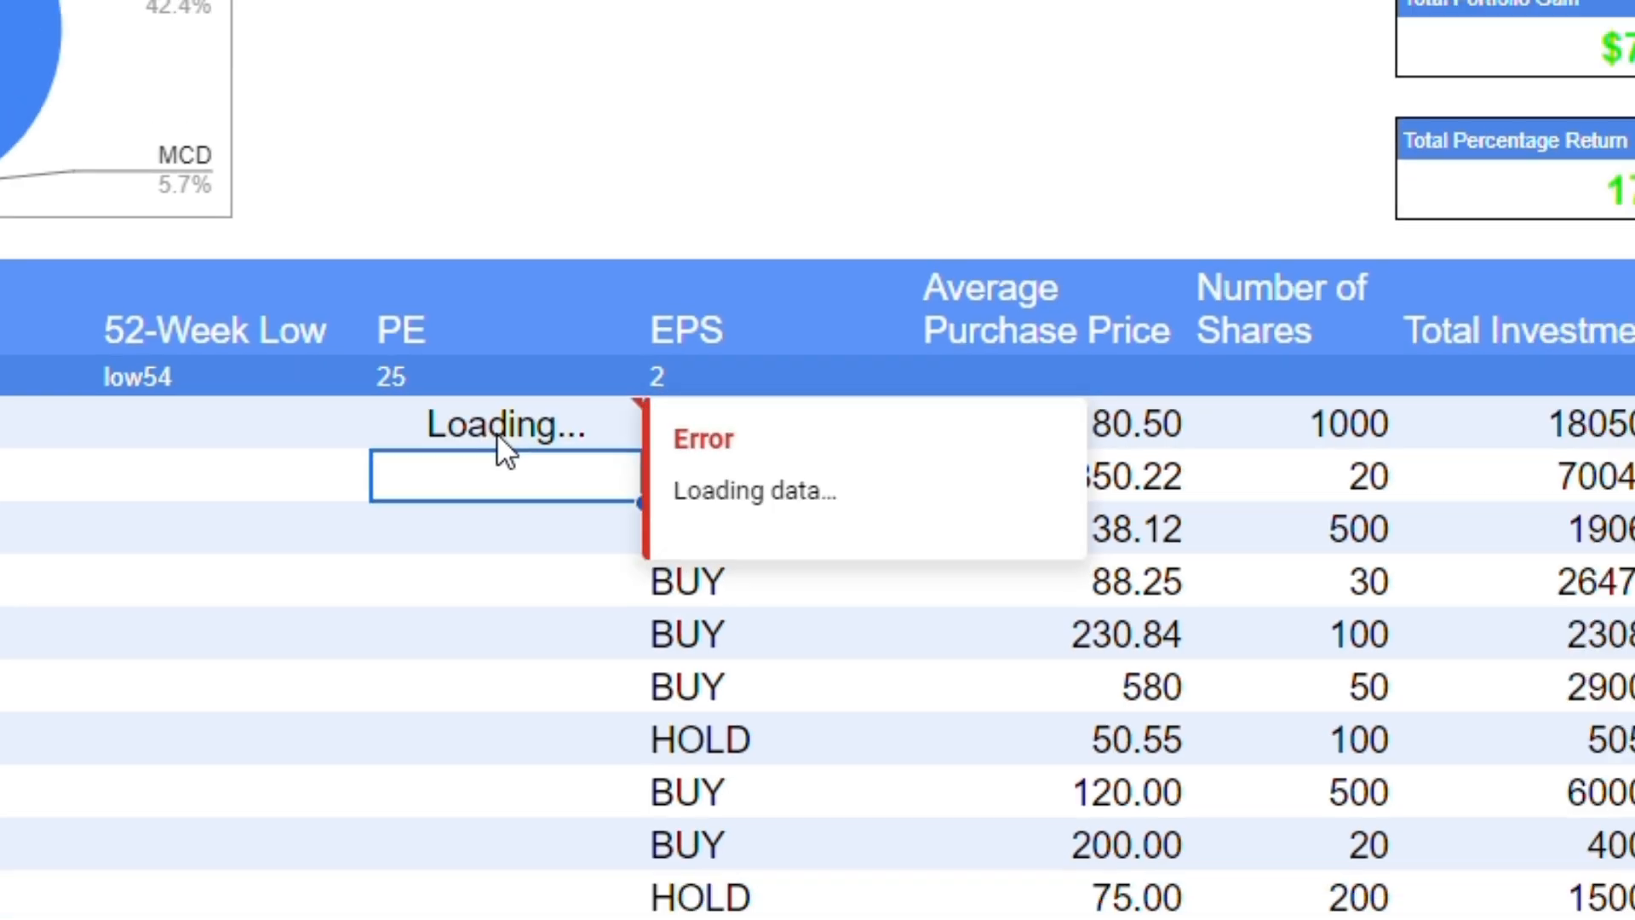
{"action": "left_click", "coordinate": [498, 433]}
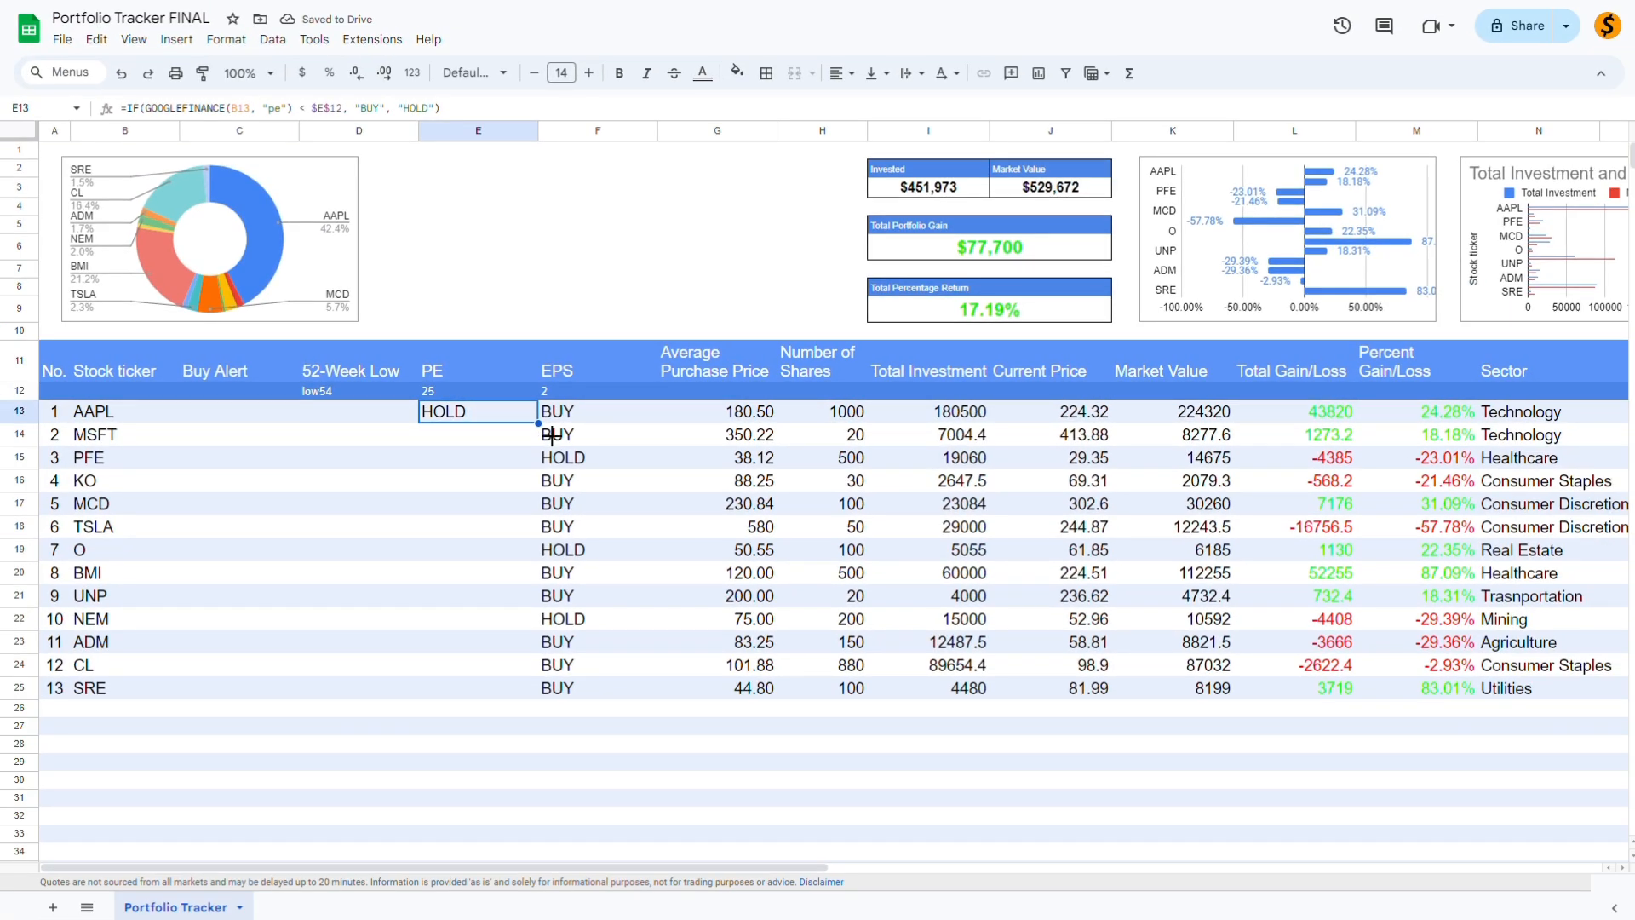
{"action": "left_click_drag", "start_coordinate": [552, 436], "coordinate": [540, 692]}
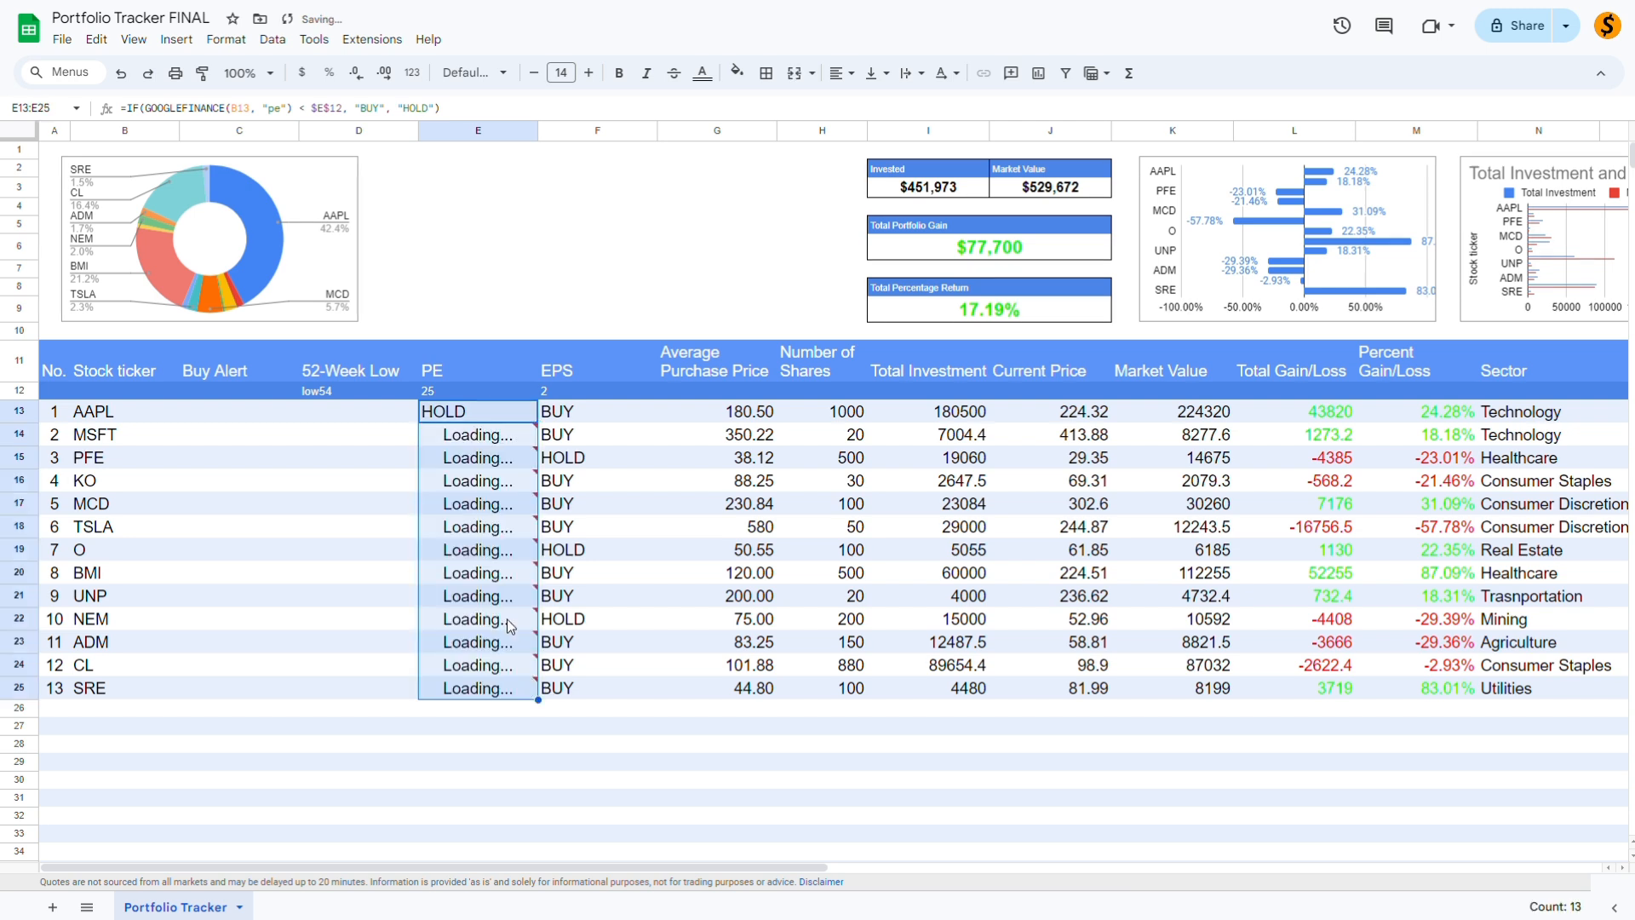
- Test the PE signals by setting the threshold in E12 to 50
{"action": "left_click", "coordinate": [427, 391]}
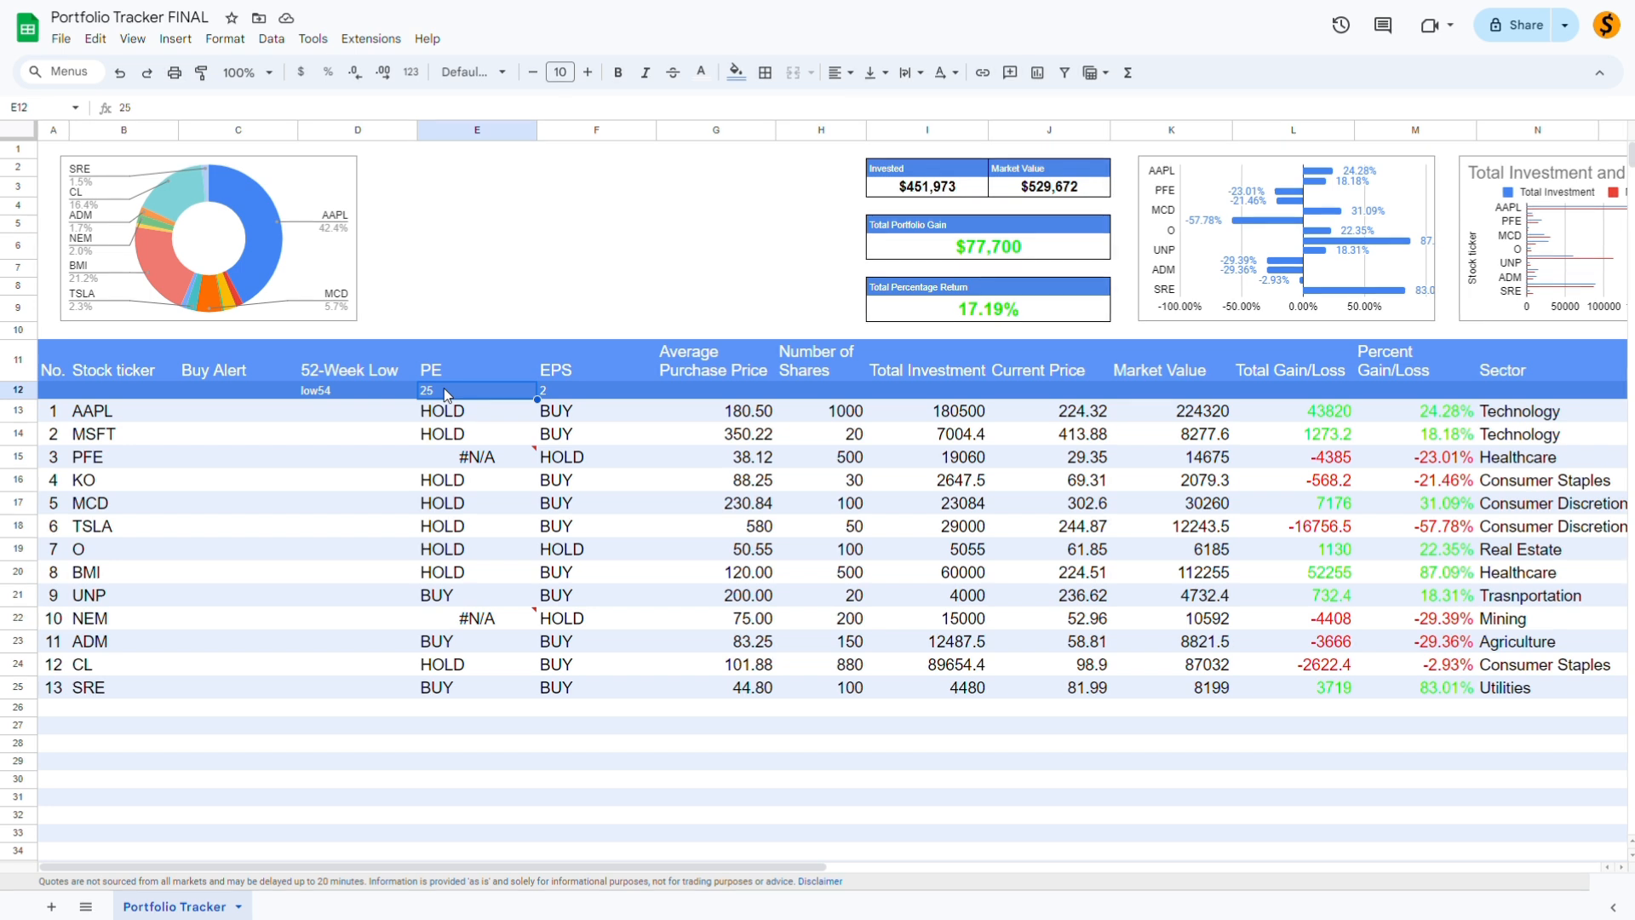
{"action": "type", "text": "50"}
{"action": "key", "text": "Return"}
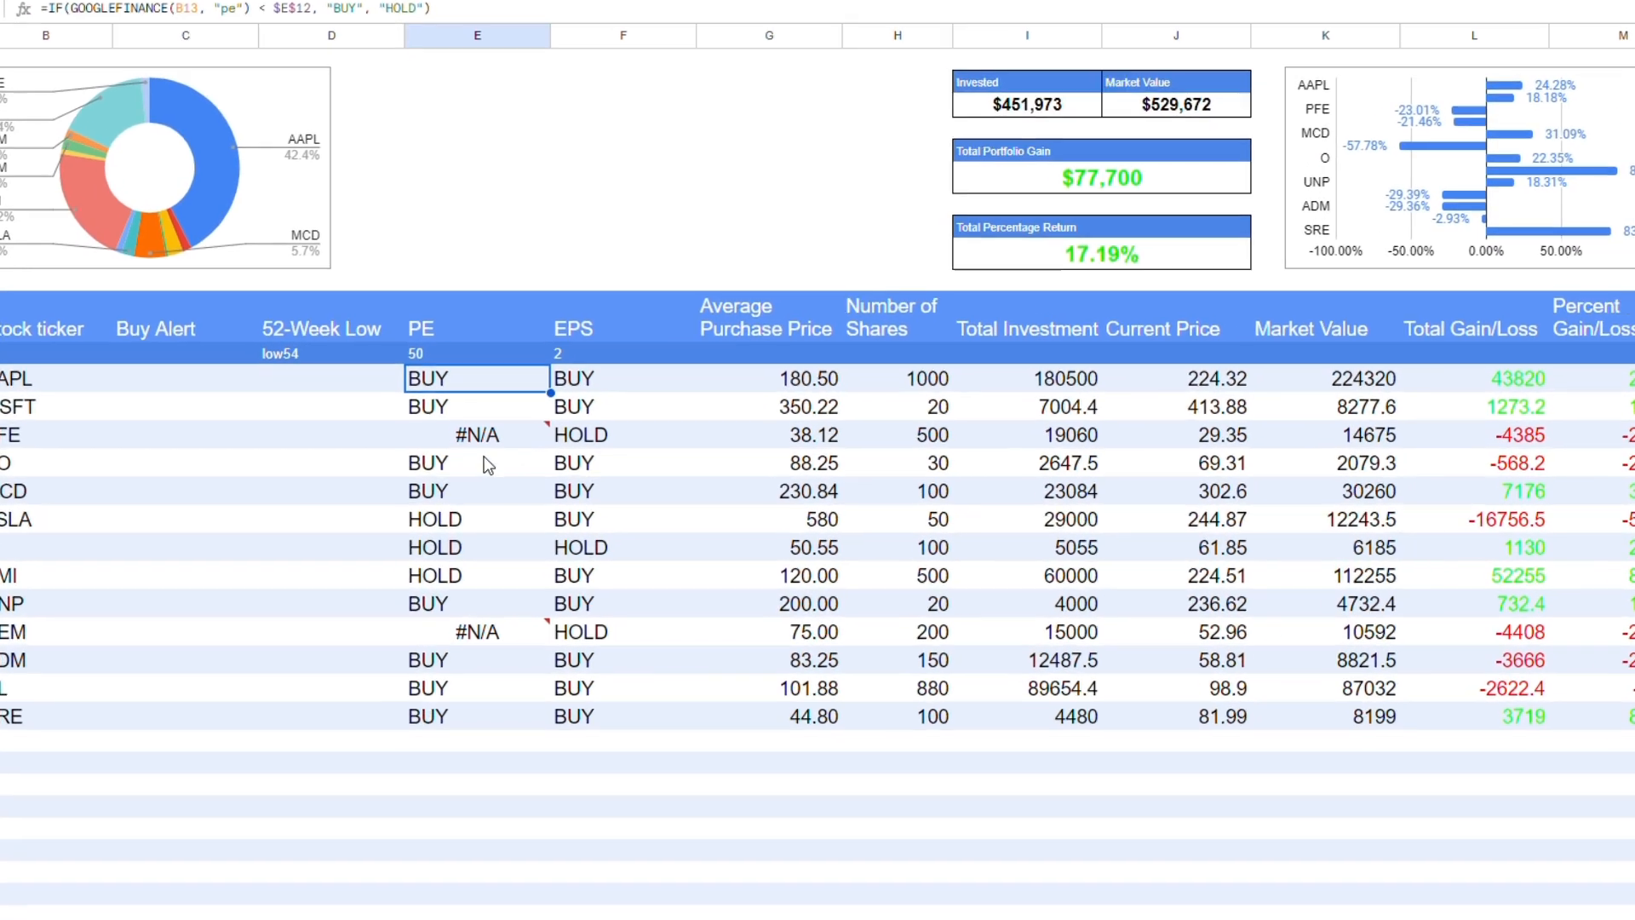
- Read how the price to earnings ratio is calculated on the Apple PE Ratio page and view its historical chart
{"action": "mouse_move", "coordinate": [505, 458]}
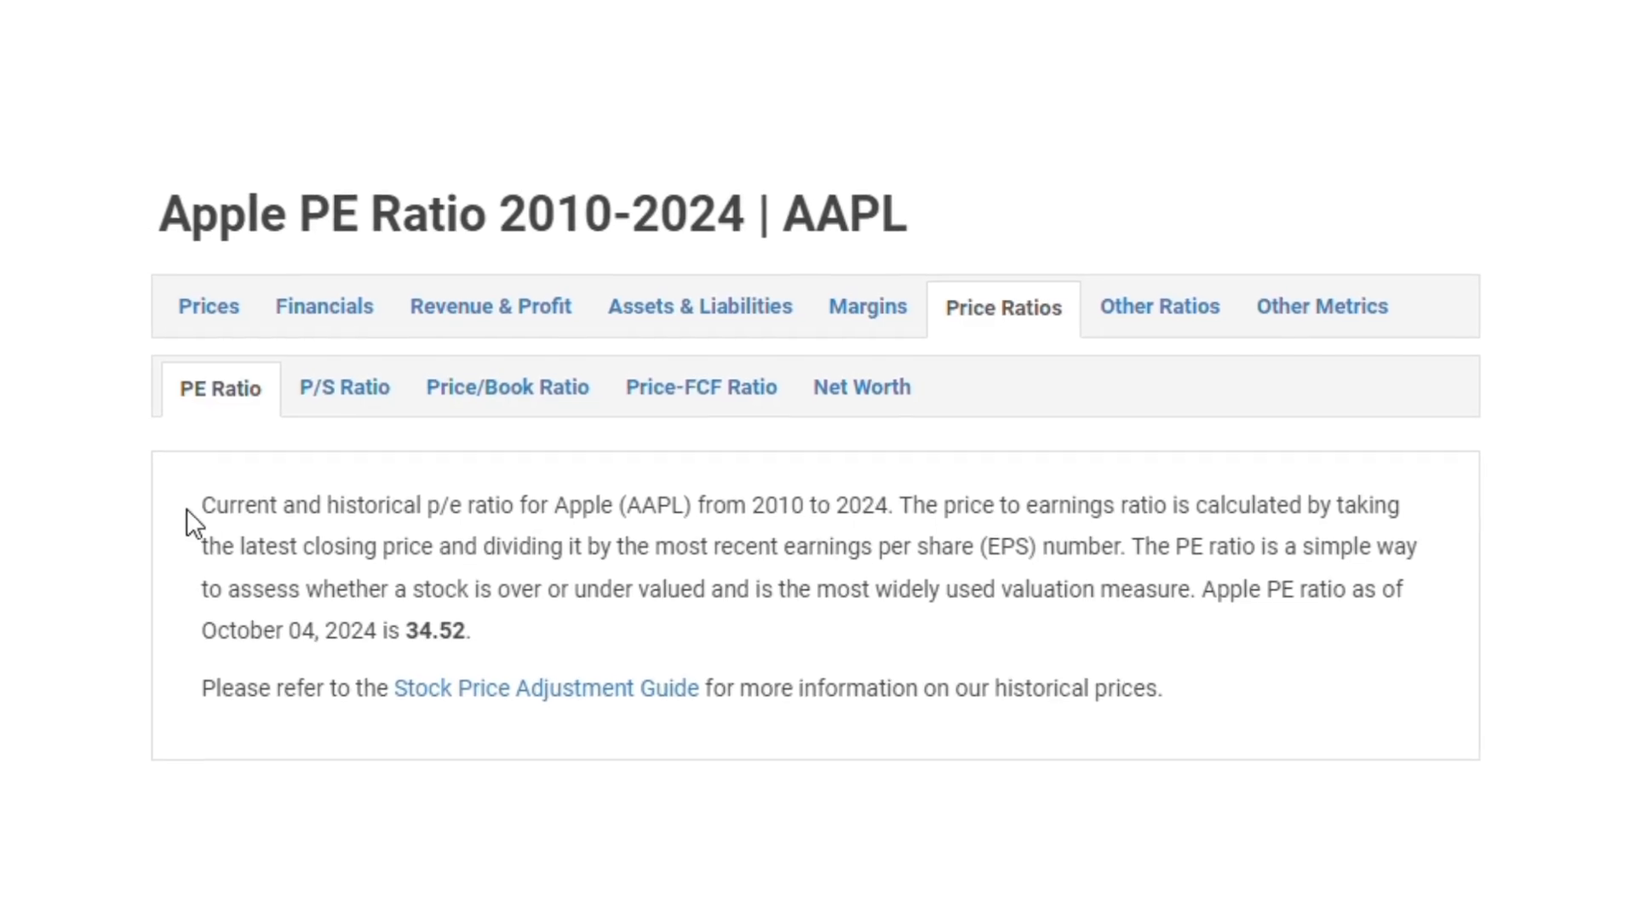
{"action": "left_click_drag", "start_coordinate": [207, 504], "coordinate": [1328, 492]}
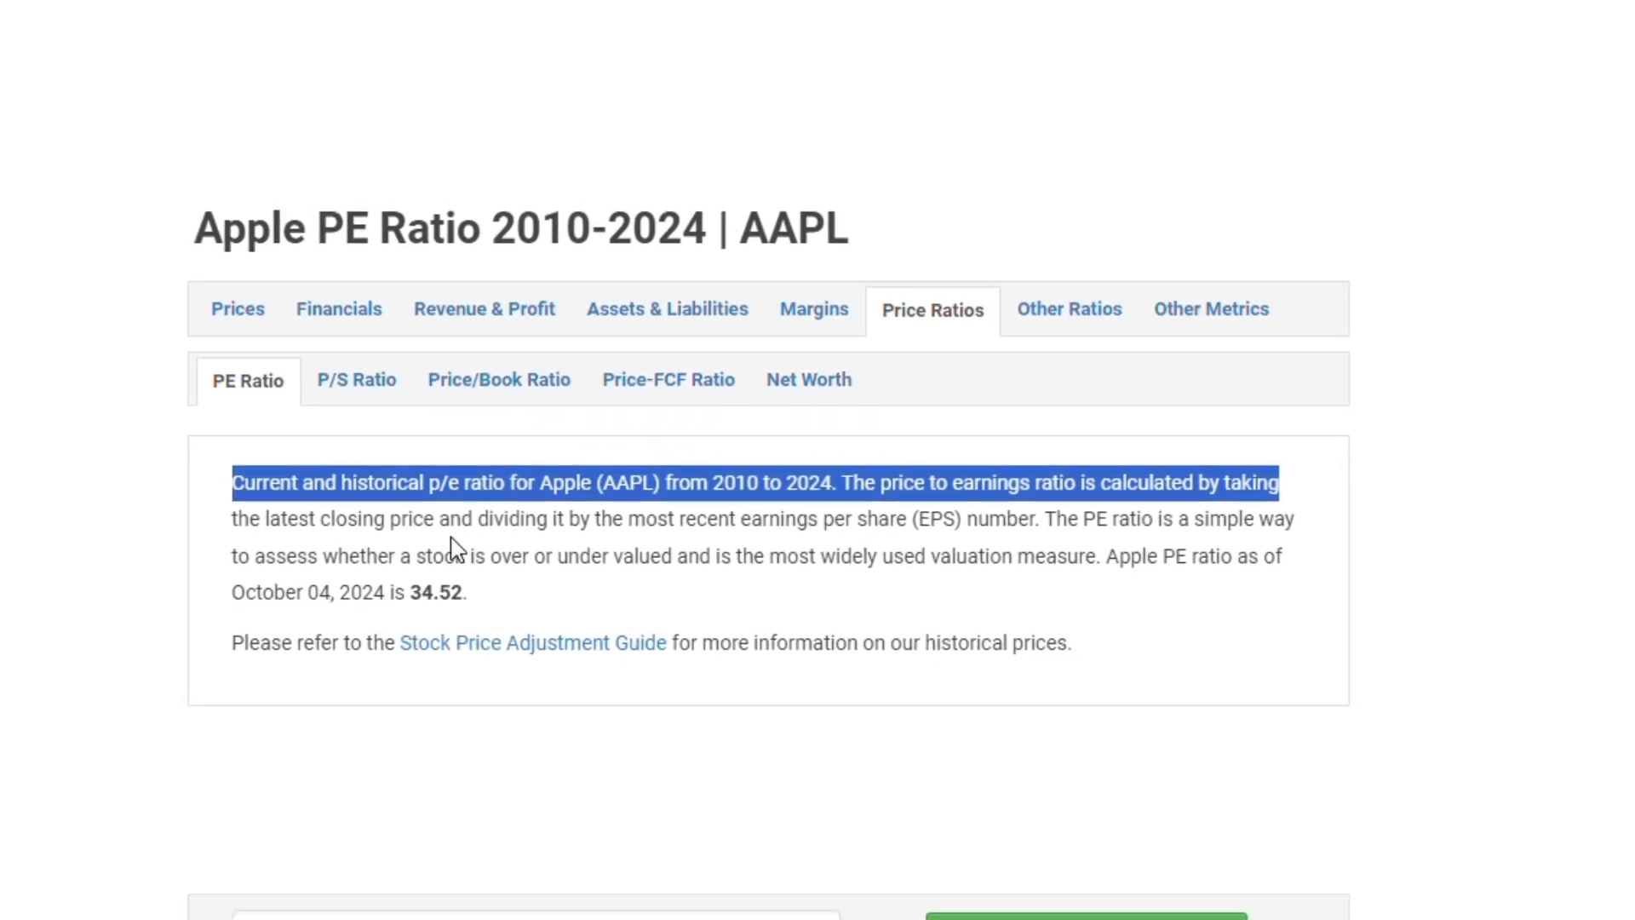
{"action": "left_click_drag", "start_coordinate": [238, 516], "coordinate": [1213, 516]}
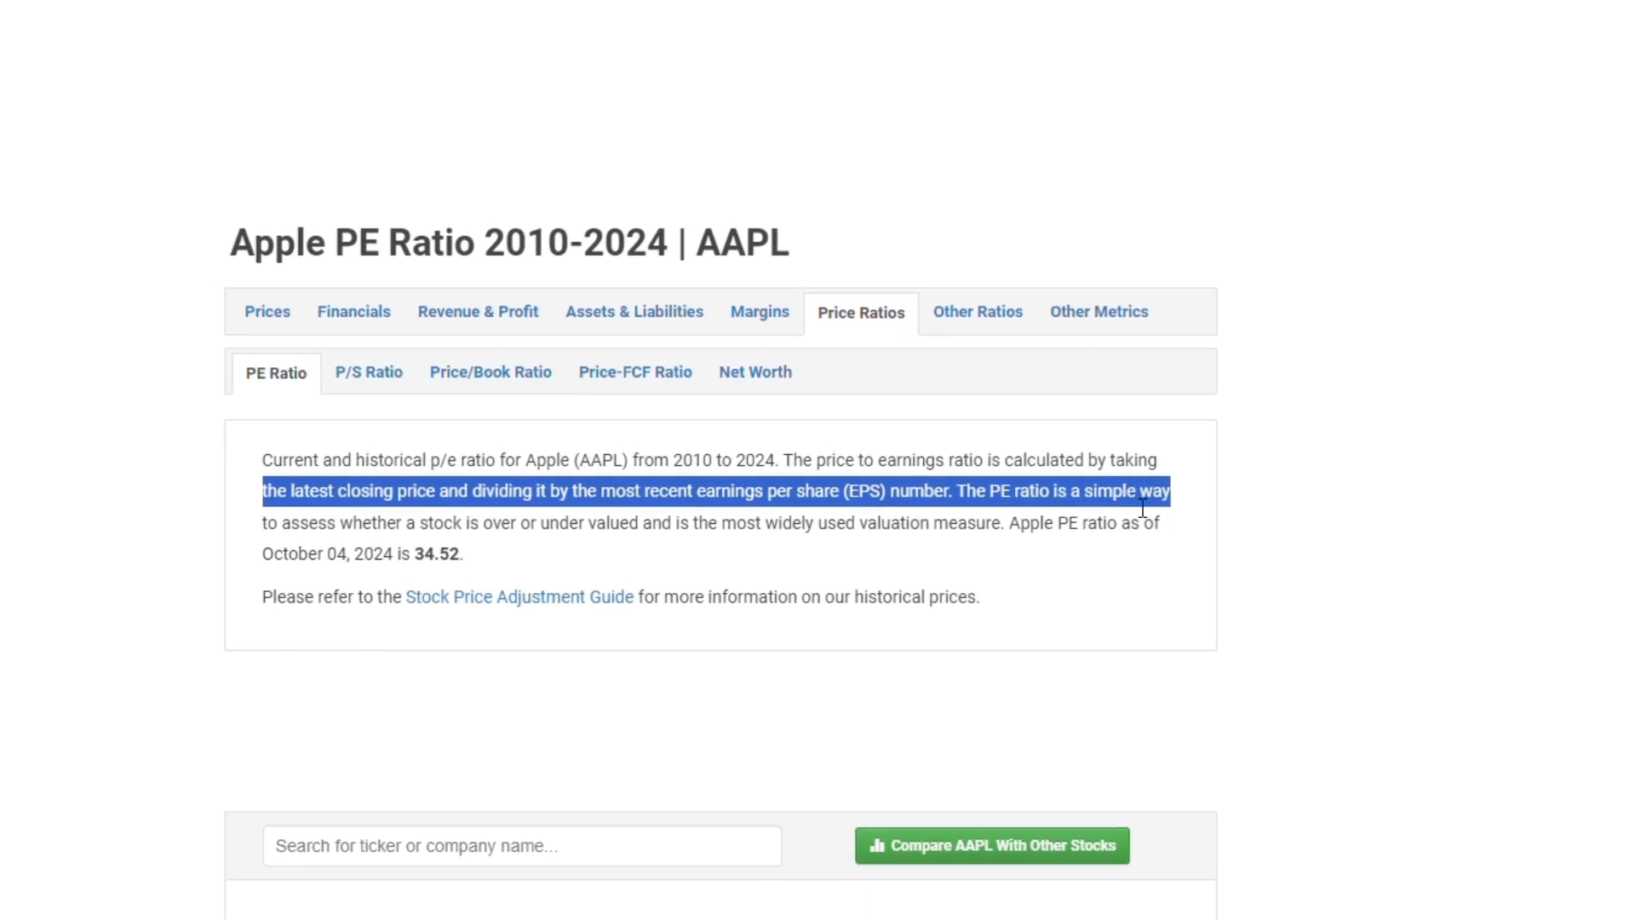
{"action": "left_click_drag", "start_coordinate": [268, 519], "coordinate": [1088, 511]}
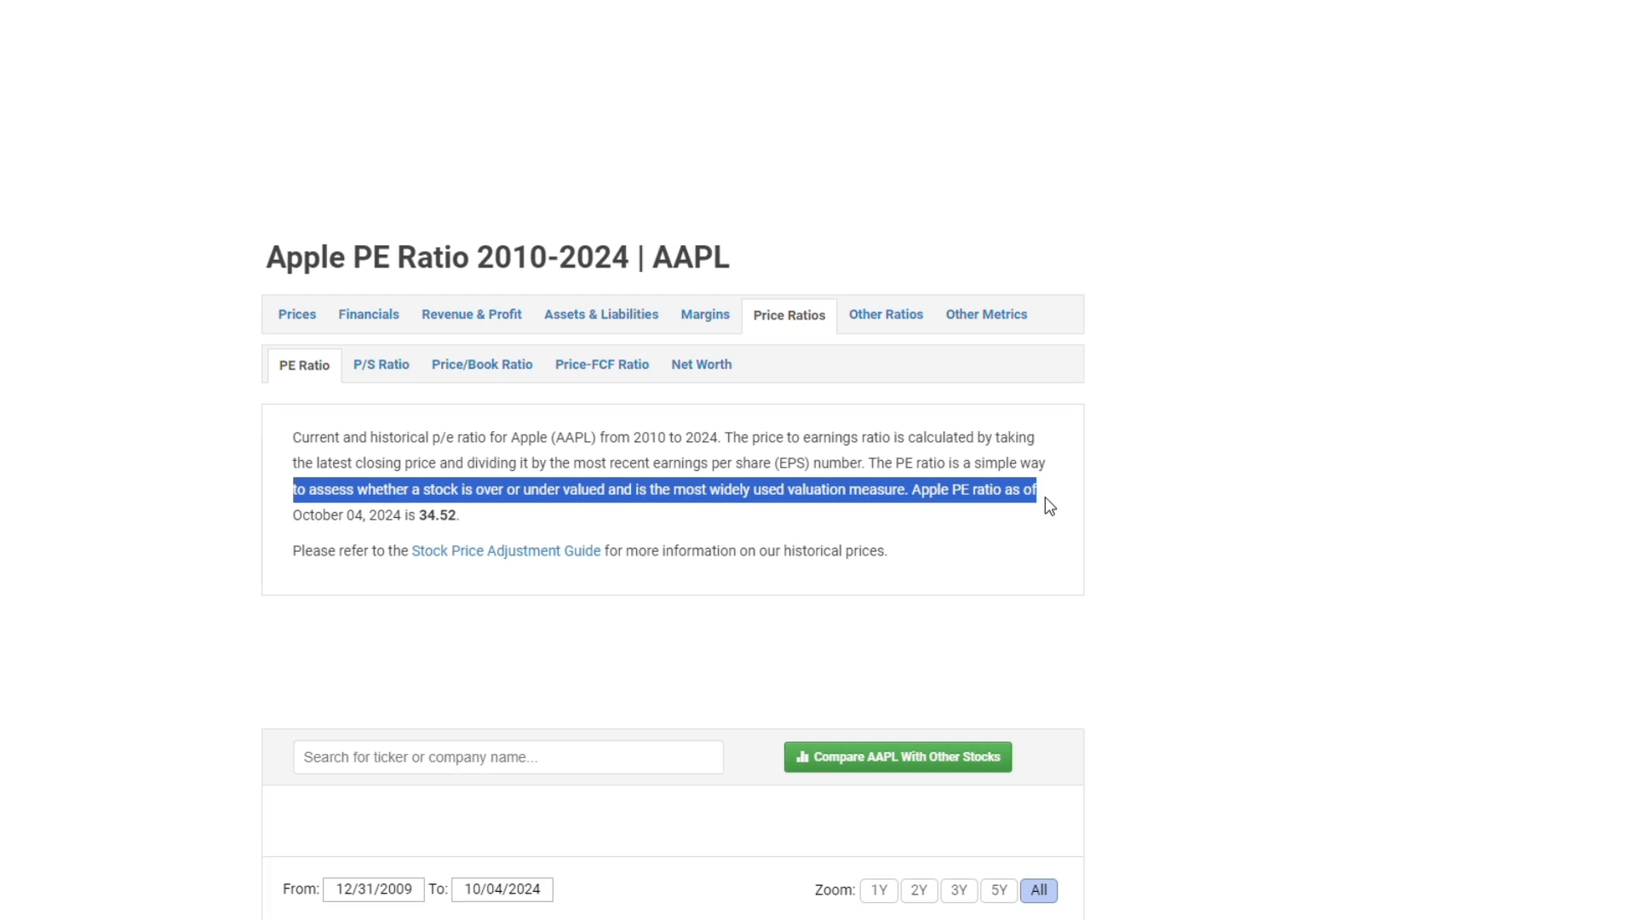
{"action": "left_click_drag", "start_coordinate": [297, 509], "coordinate": [470, 511]}
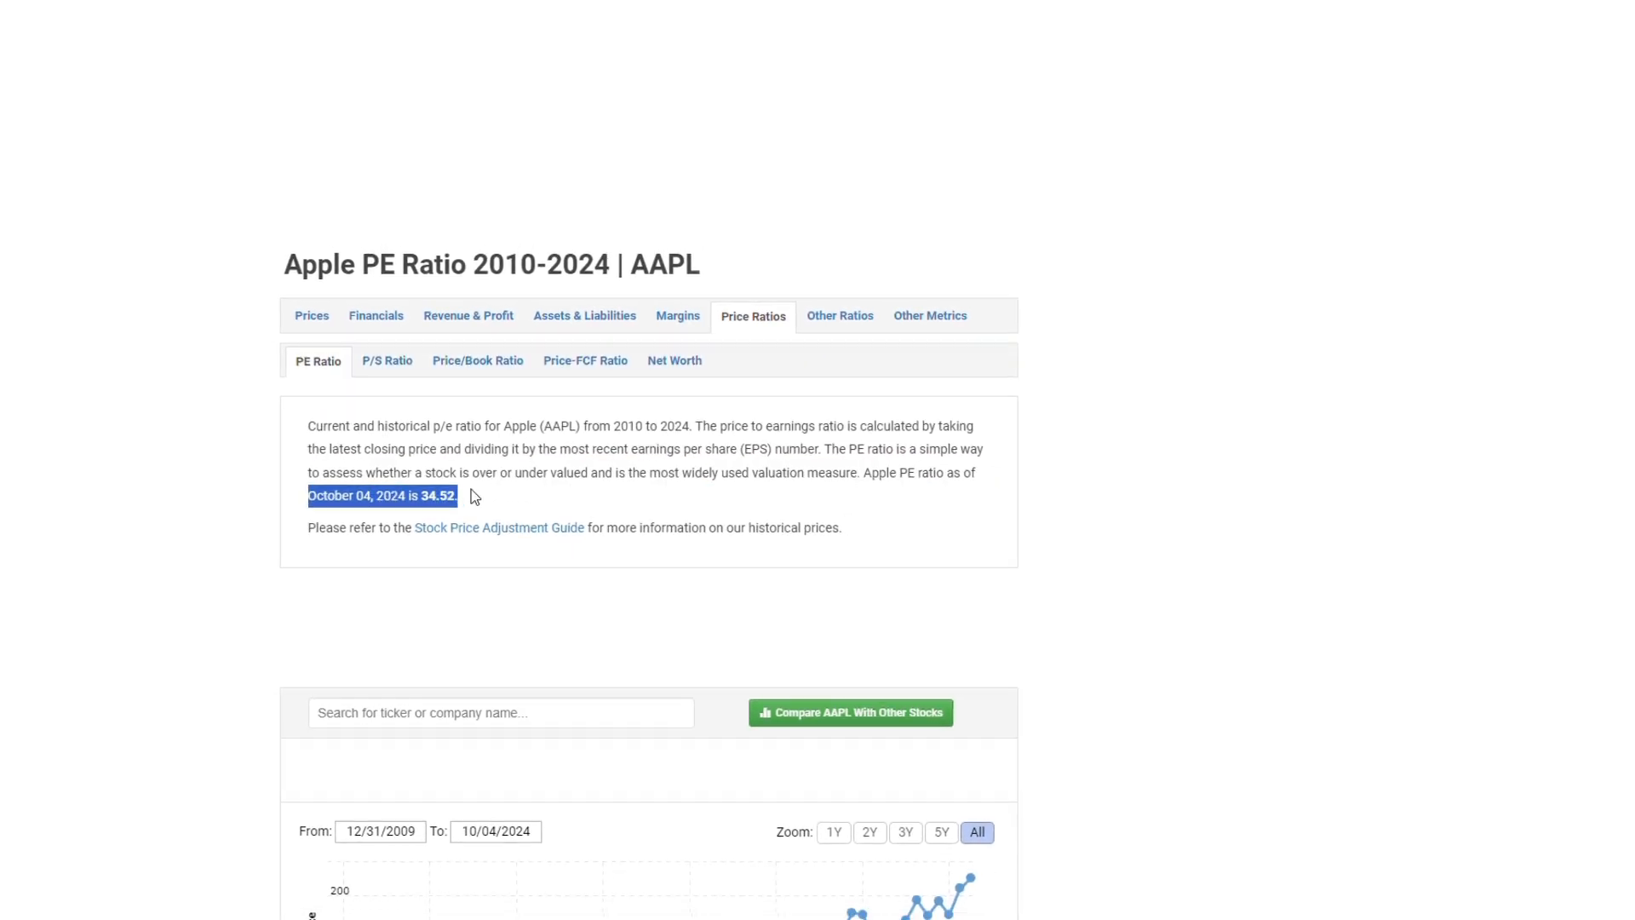
{"action": "scroll", "coordinate": [182, 653], "scroll_direction": "down", "scroll_amount": 5}
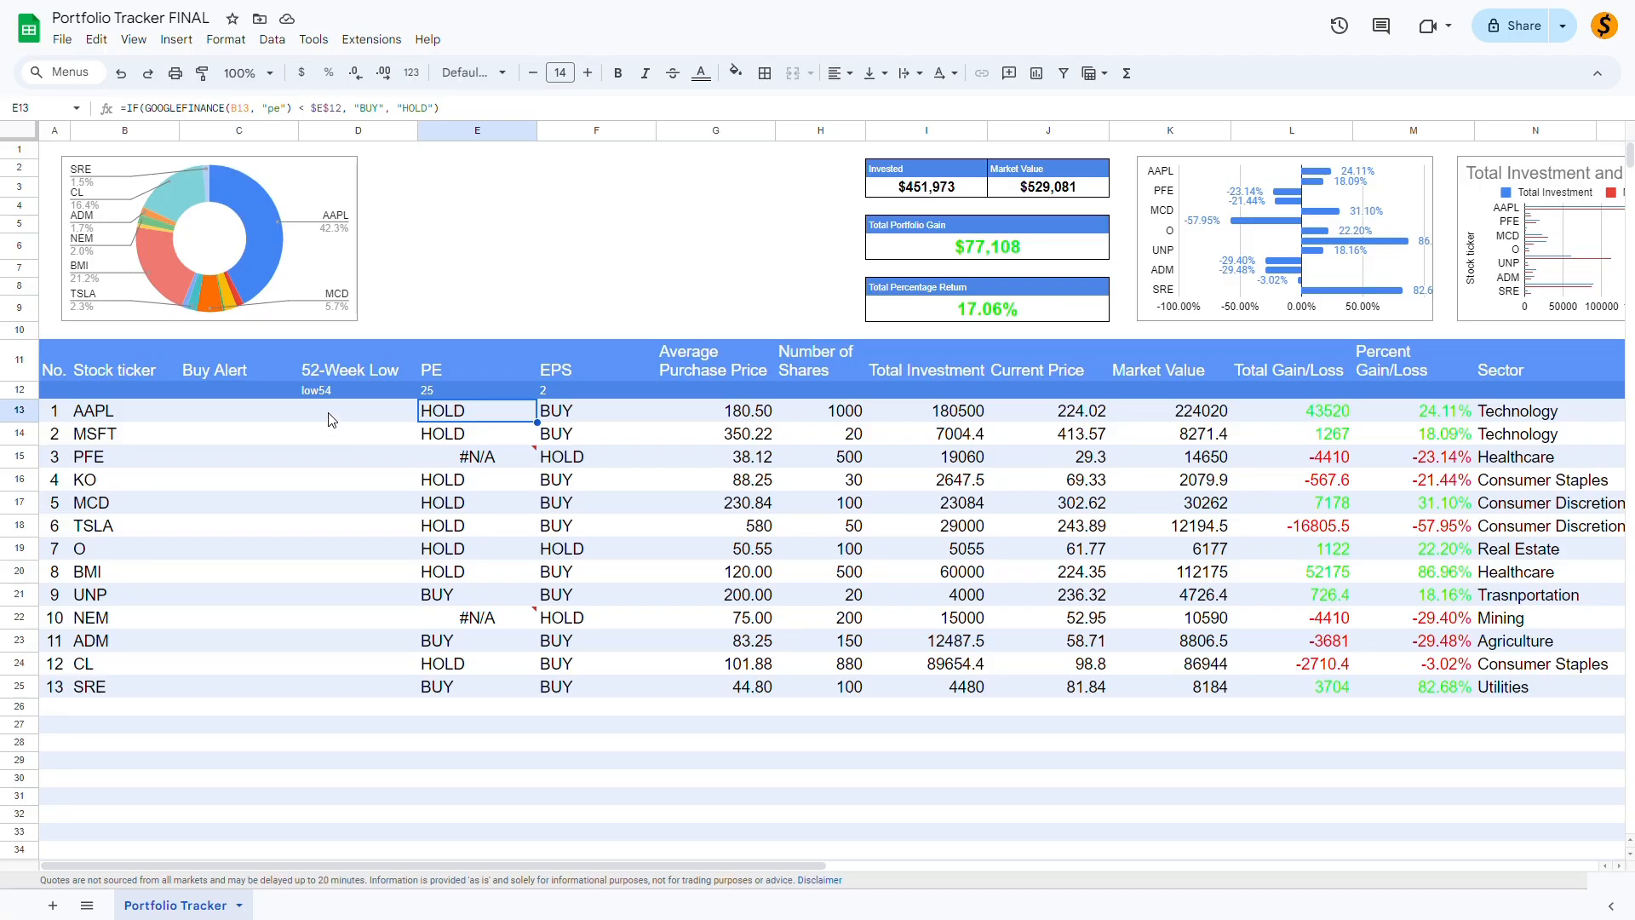
- Enter =IF(GOOGLEFINANCE(B13, "price") <= GOOGLEFINANCE(B13, $D$12), "BUY", "HOLD") in D13 and set the attribute in D12 to low52
{"action": "double_click", "coordinate": [329, 412]}
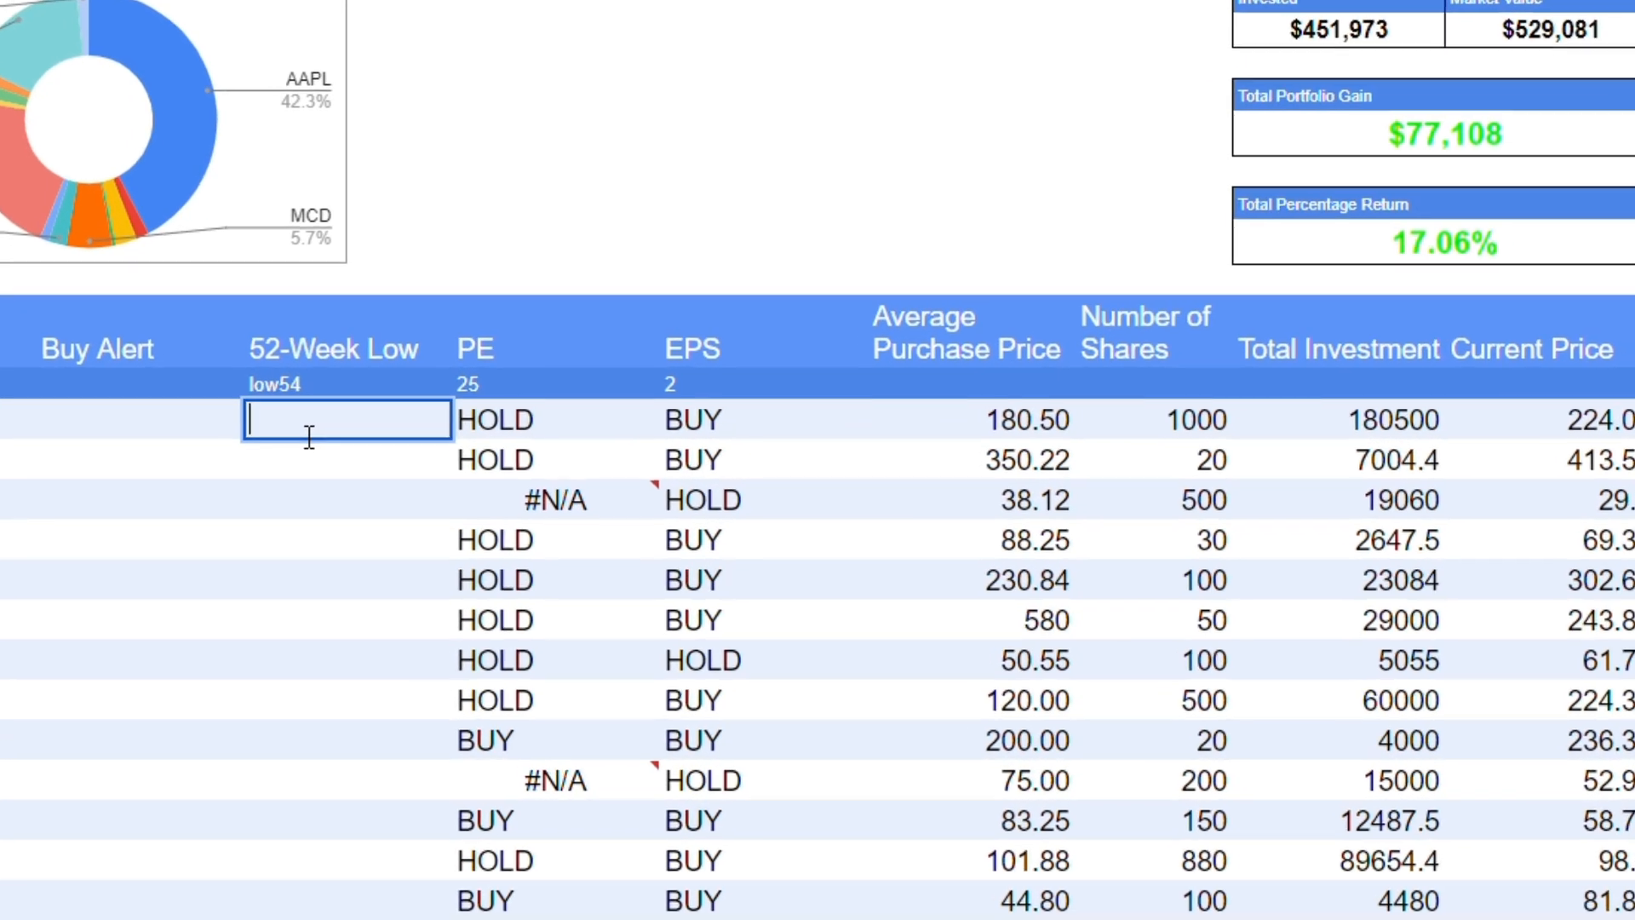
{"action": "type", "text": "=IF(GOOGLEFINANCE(B13, \"price\") <= GOOGLEFINANCE(B13, $D$12), \"BUY\", \"HOLD\")"}
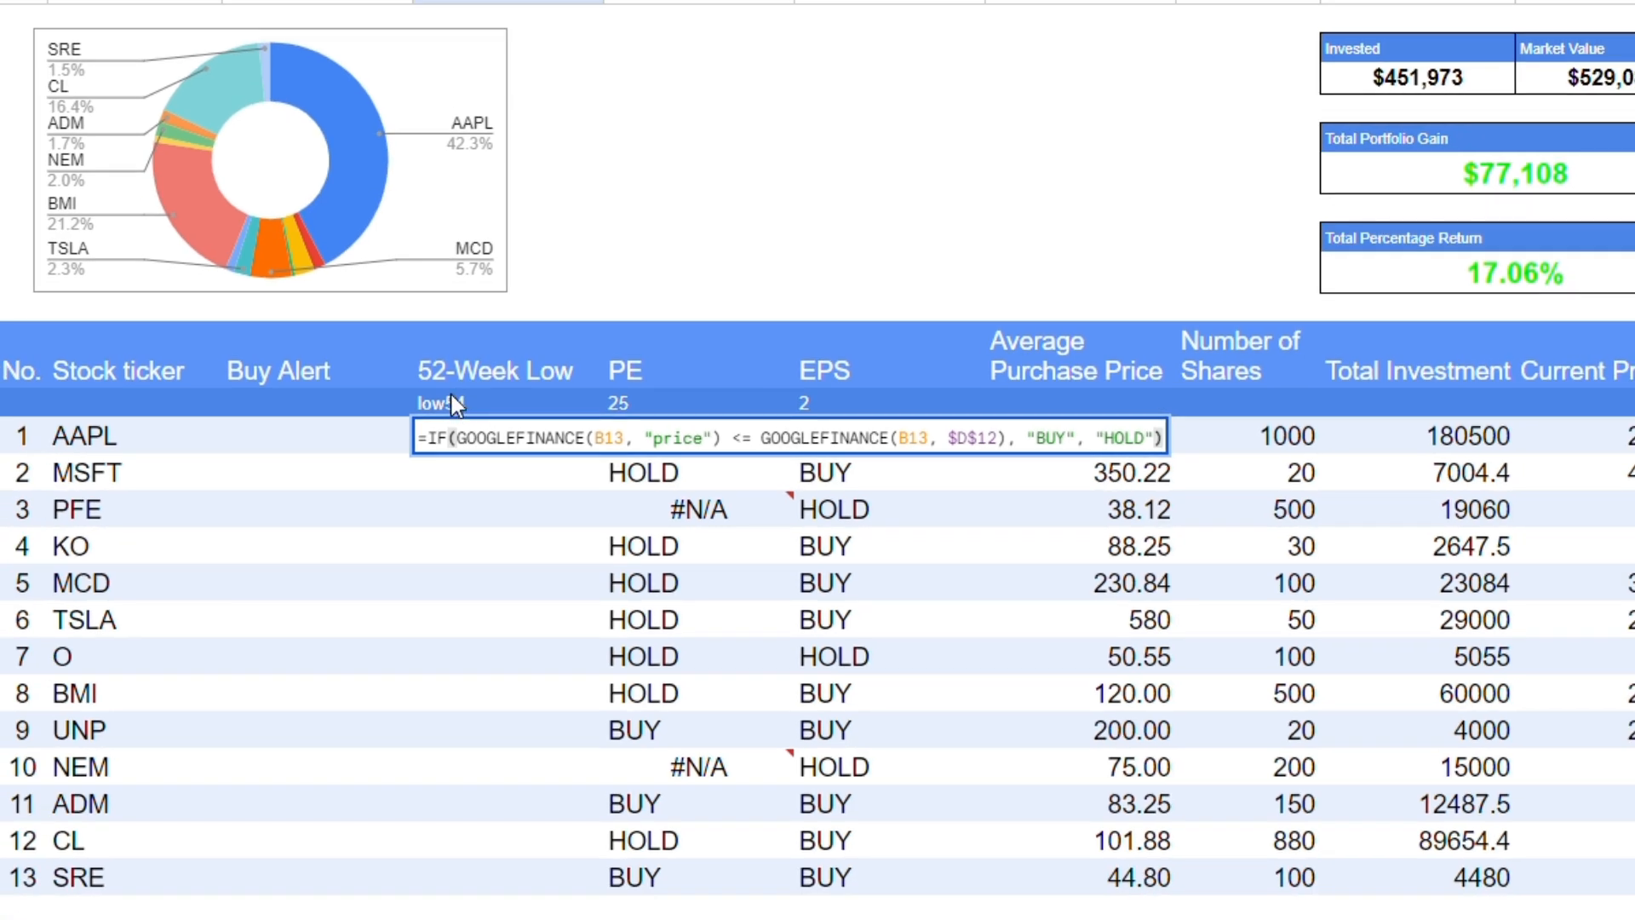
{"action": "left_click", "coordinate": [455, 397]}
{"action": "type", "text": "low52"}
{"action": "key", "text": "Return"}
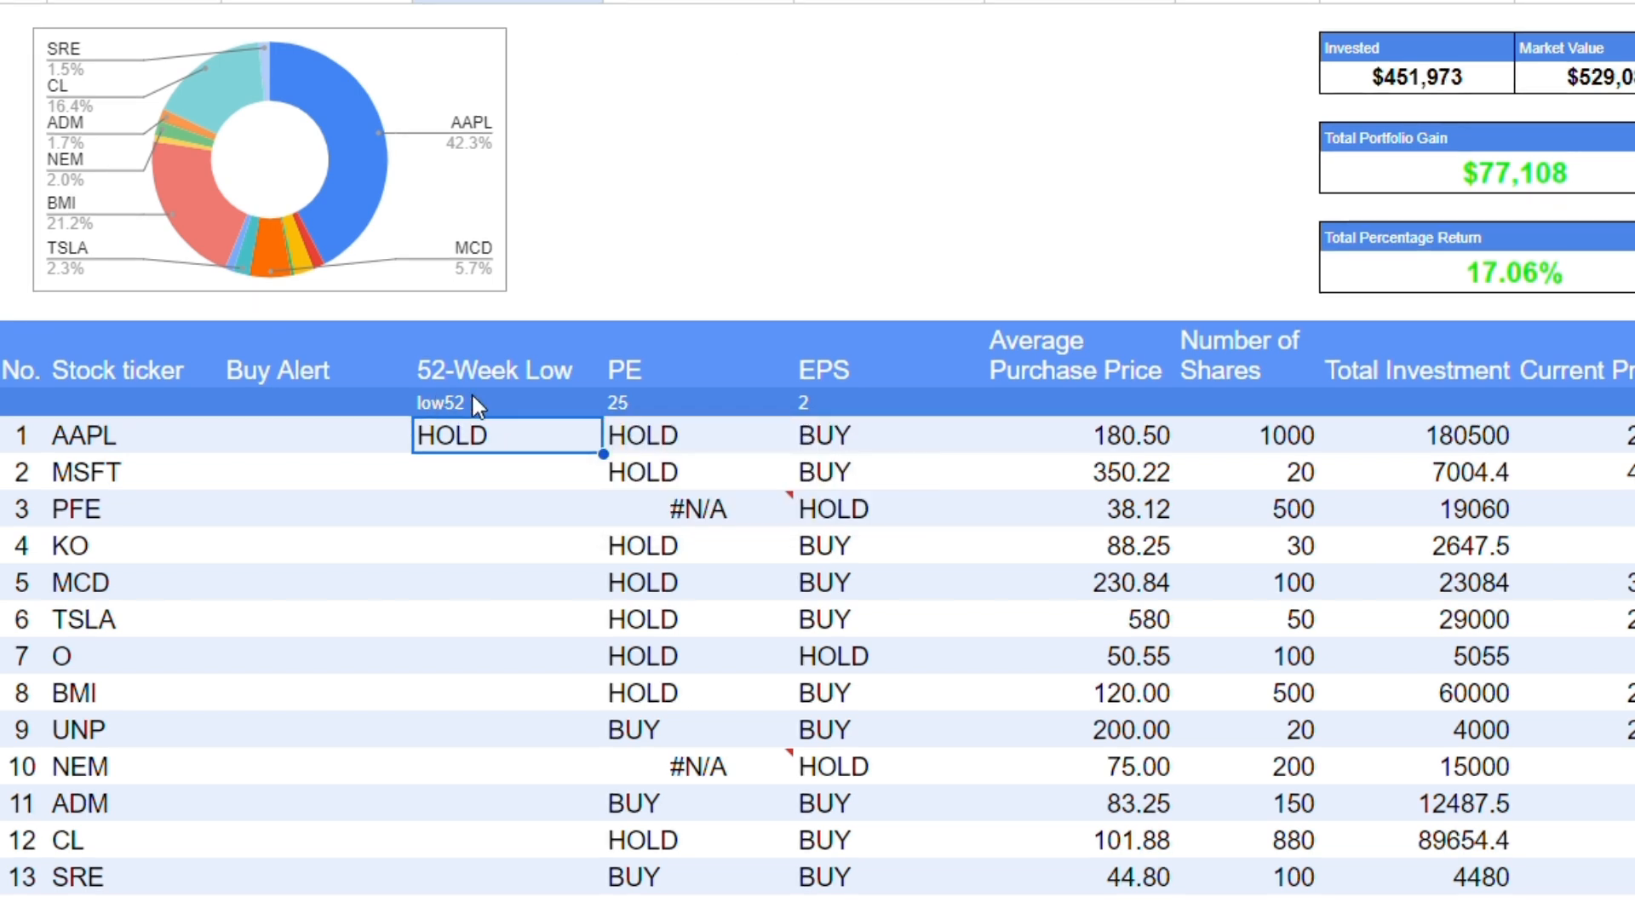
- Test the 52-week signal in D13 by setting the attribute in D12 to high52 and closeyest
{"action": "left_click", "coordinate": [474, 398]}
{"action": "type", "text": "high52"}
{"action": "key", "text": "Return"}
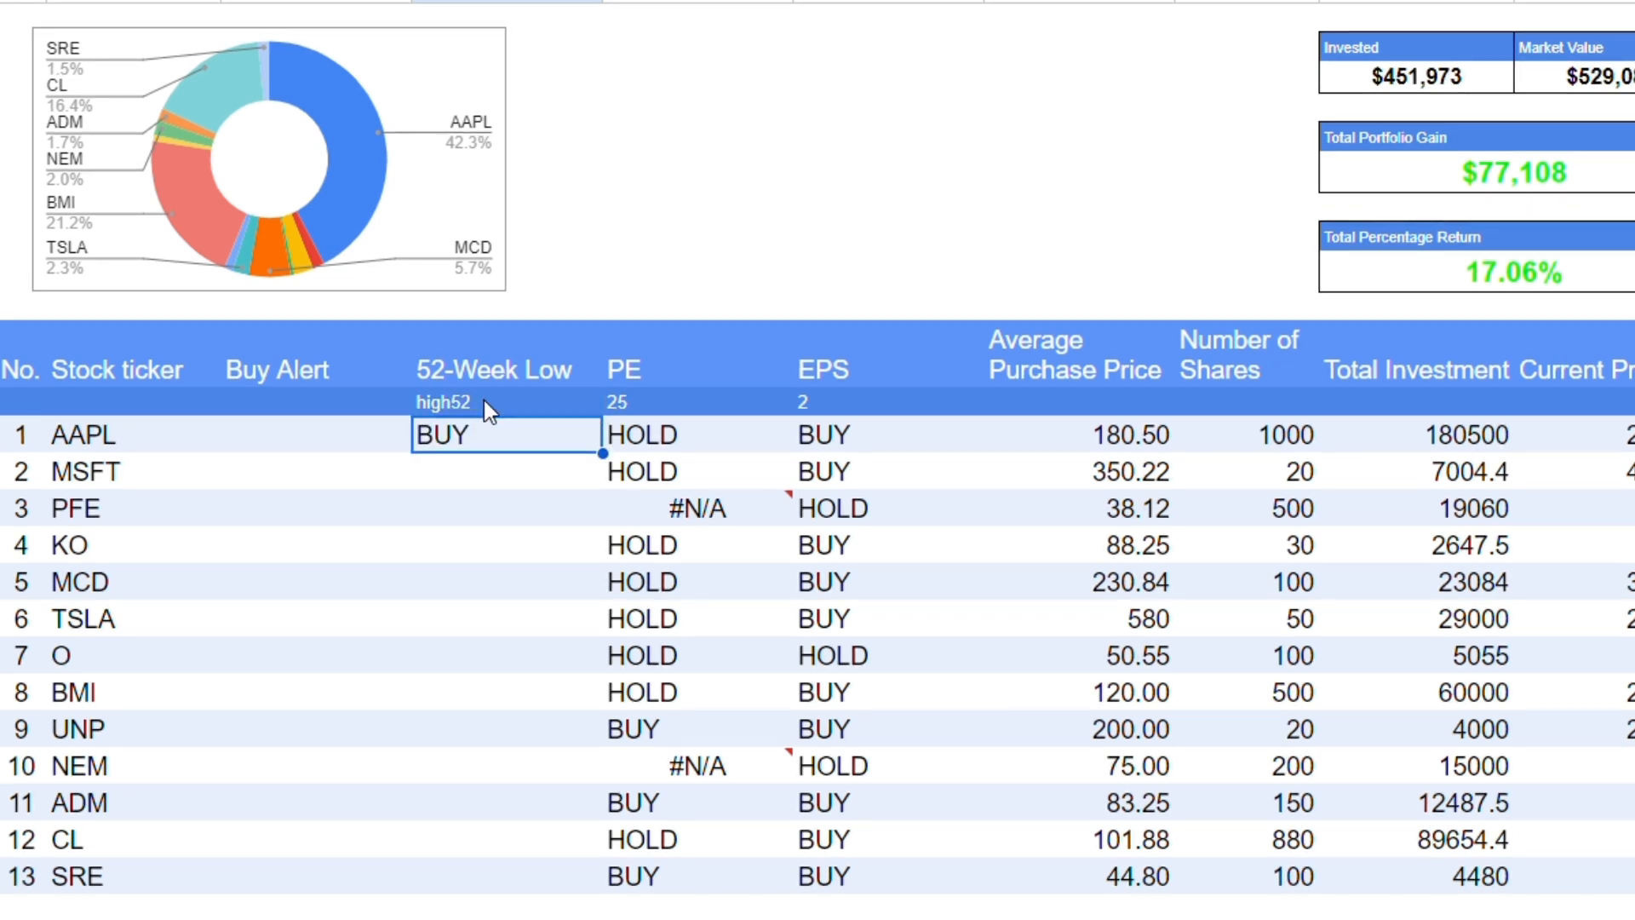
{"action": "left_click", "coordinate": [485, 400]}
{"action": "type", "text": "cl"}
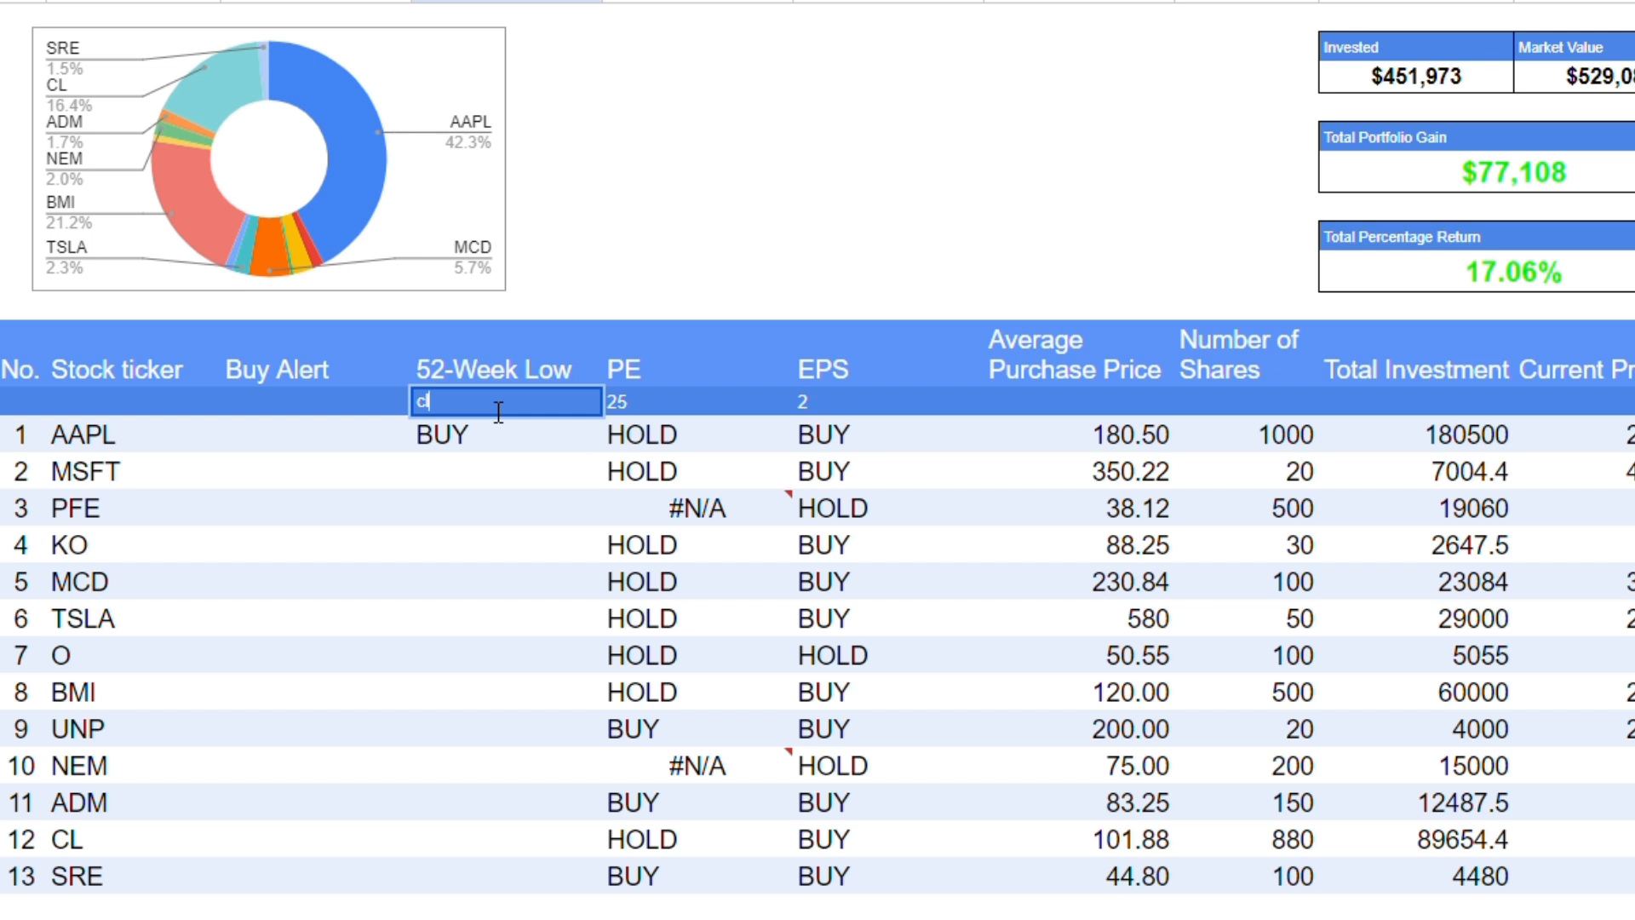
{"action": "type", "text": "oseyes"}
{"action": "key", "text": "Return"}
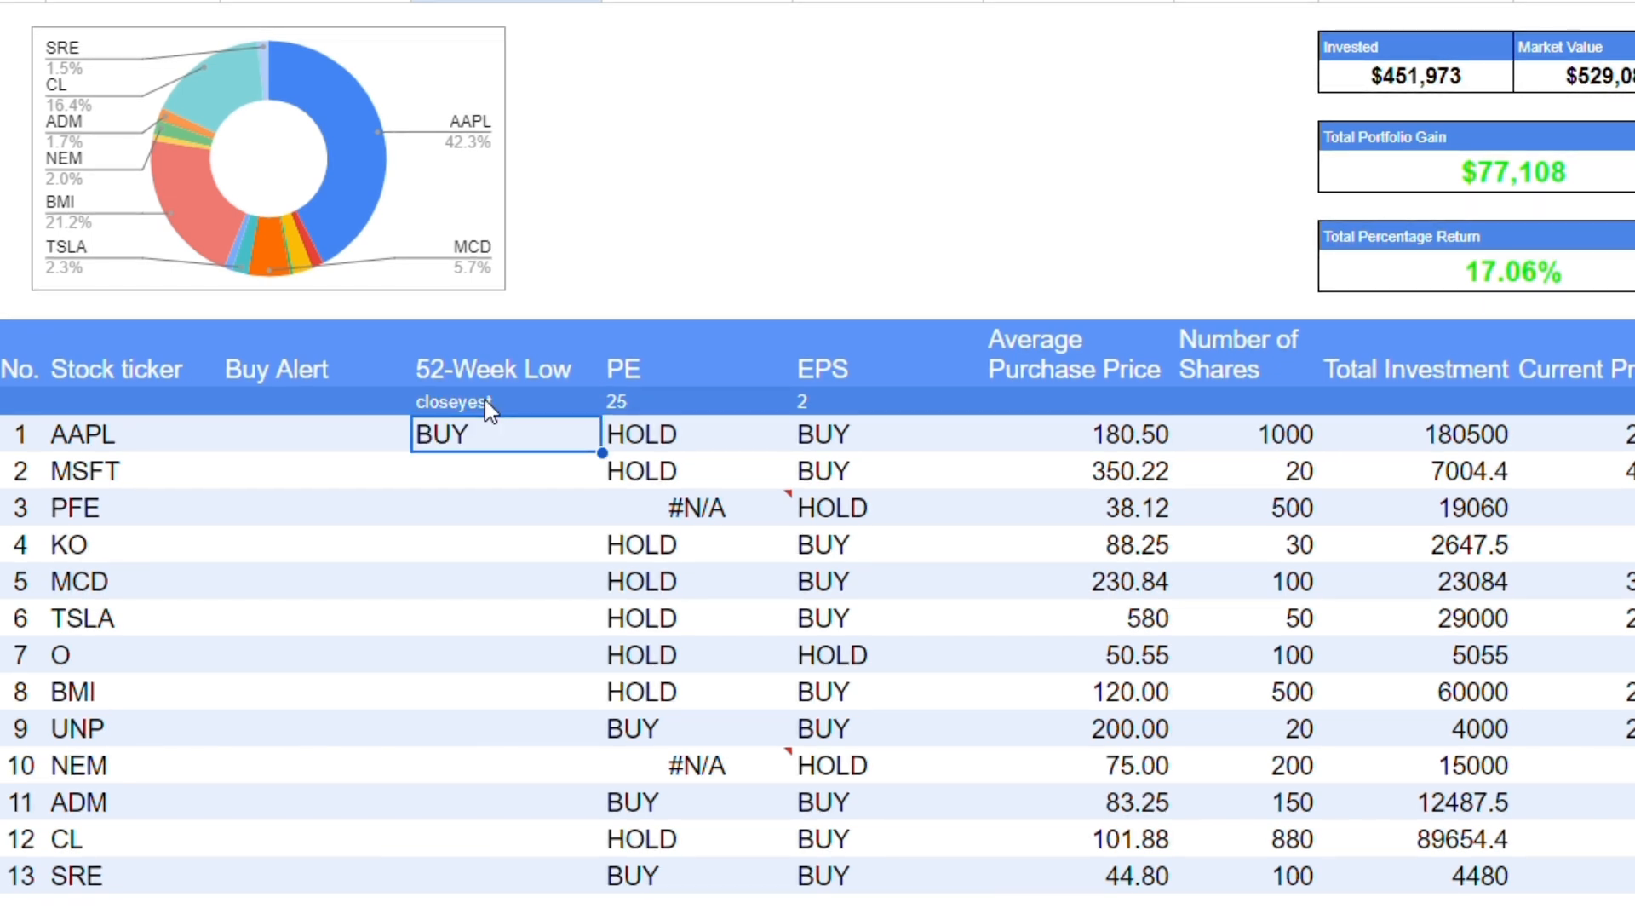
- Set the attribute in D12 to low52 and copy the 52-week low formula from D13 down through D25
{"action": "left_click", "coordinate": [483, 399]}
{"action": "type", "text": "low52"}
{"action": "key", "text": "Return"}
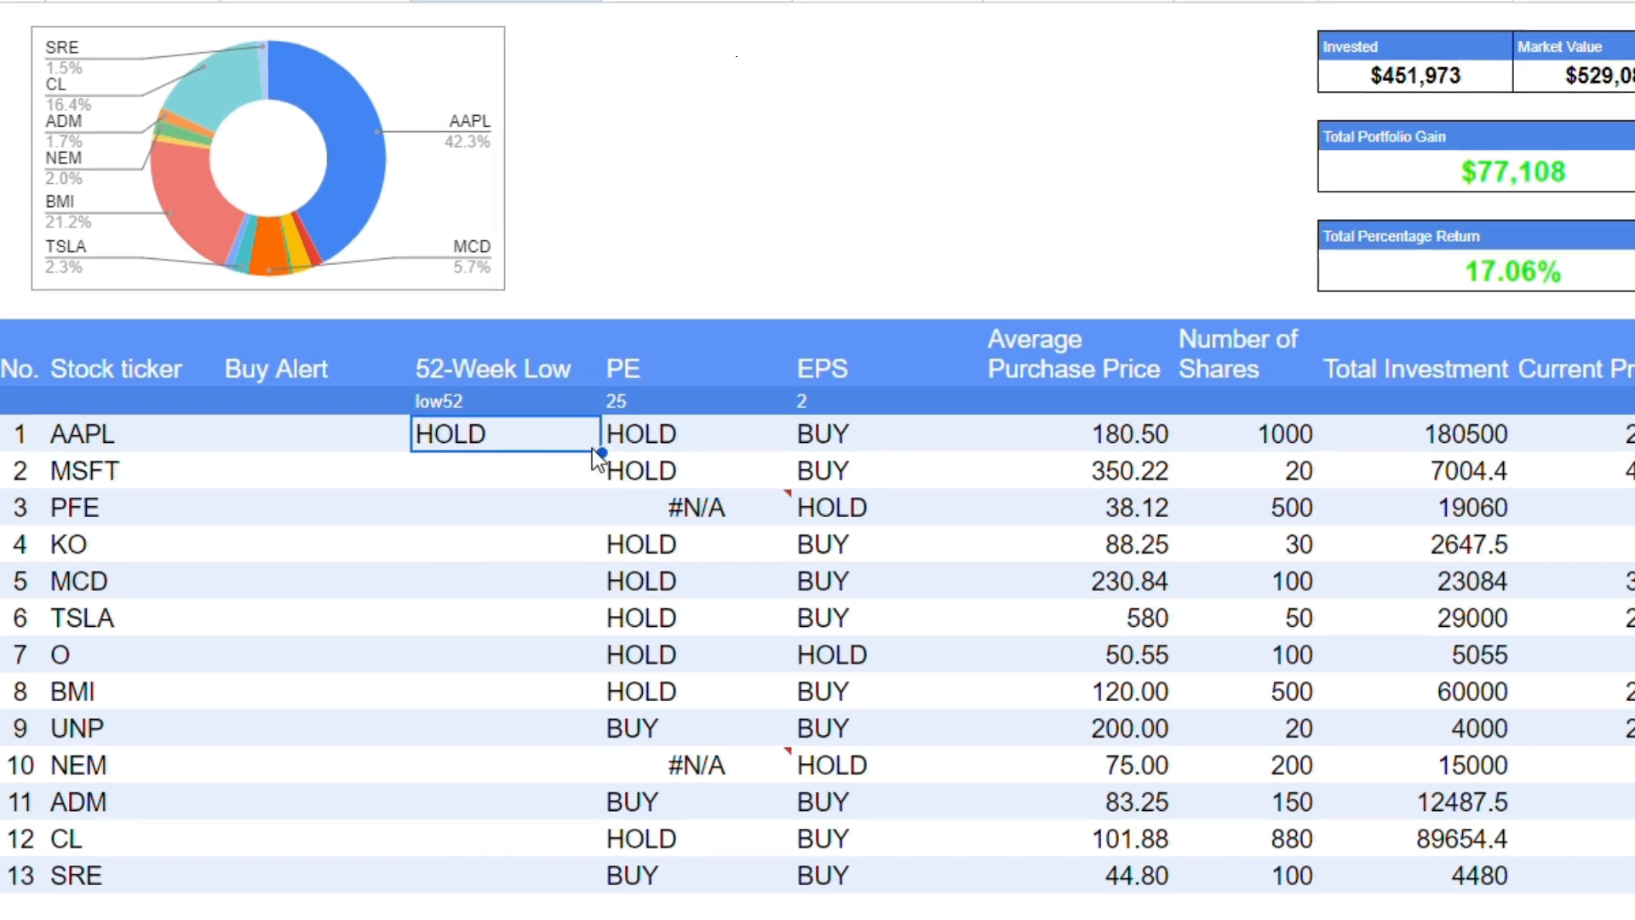
{"action": "left_click_drag", "start_coordinate": [602, 452], "coordinate": [595, 877]}
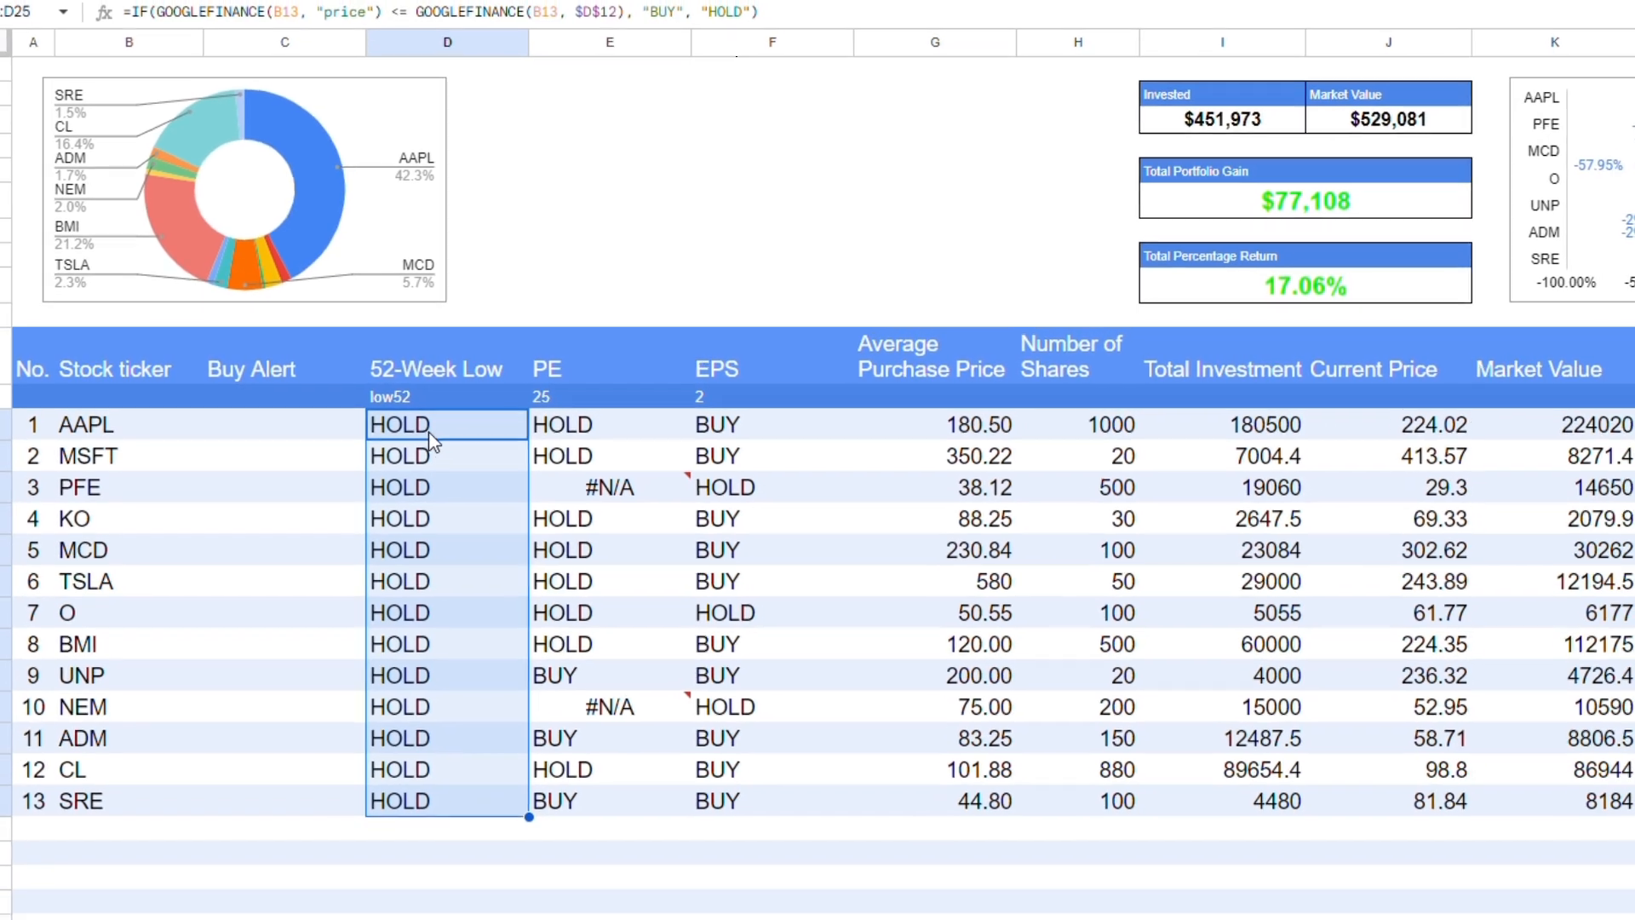
{"action": "left_click", "coordinate": [484, 436]}
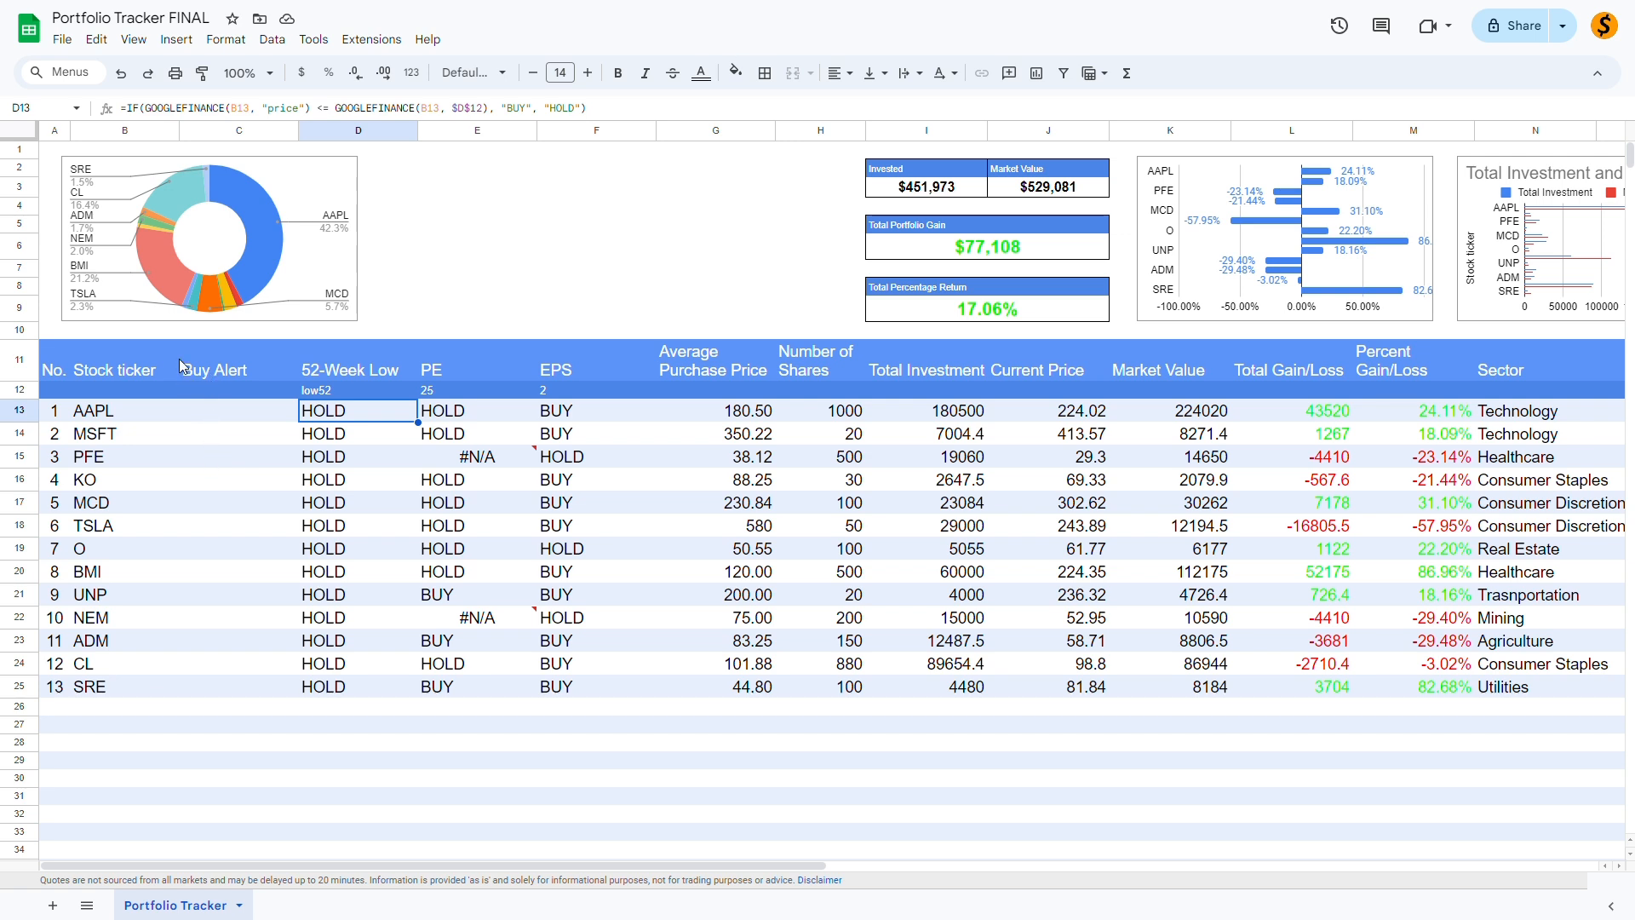
- Enter =IF(AND(D13="BUY", E13="BUY", F13="BUY"), "BUY", "NONE") in Buy Alert cell C13 and copy it down through C26
{"action": "left_click", "coordinate": [219, 415]}
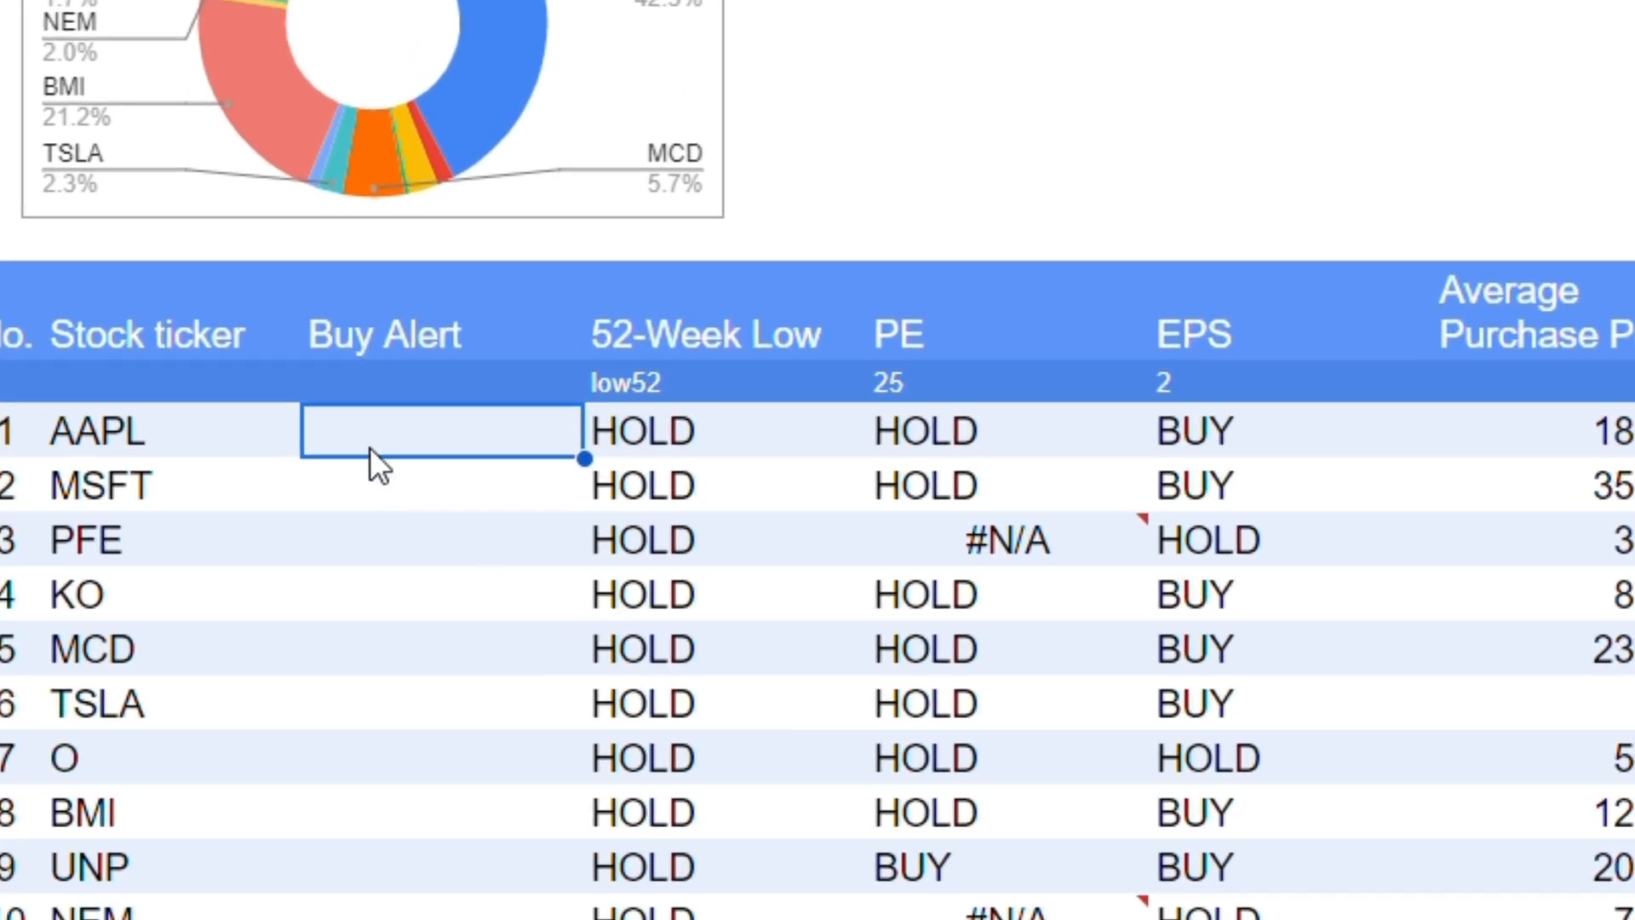
{"action": "double_click", "coordinate": [365, 426]}
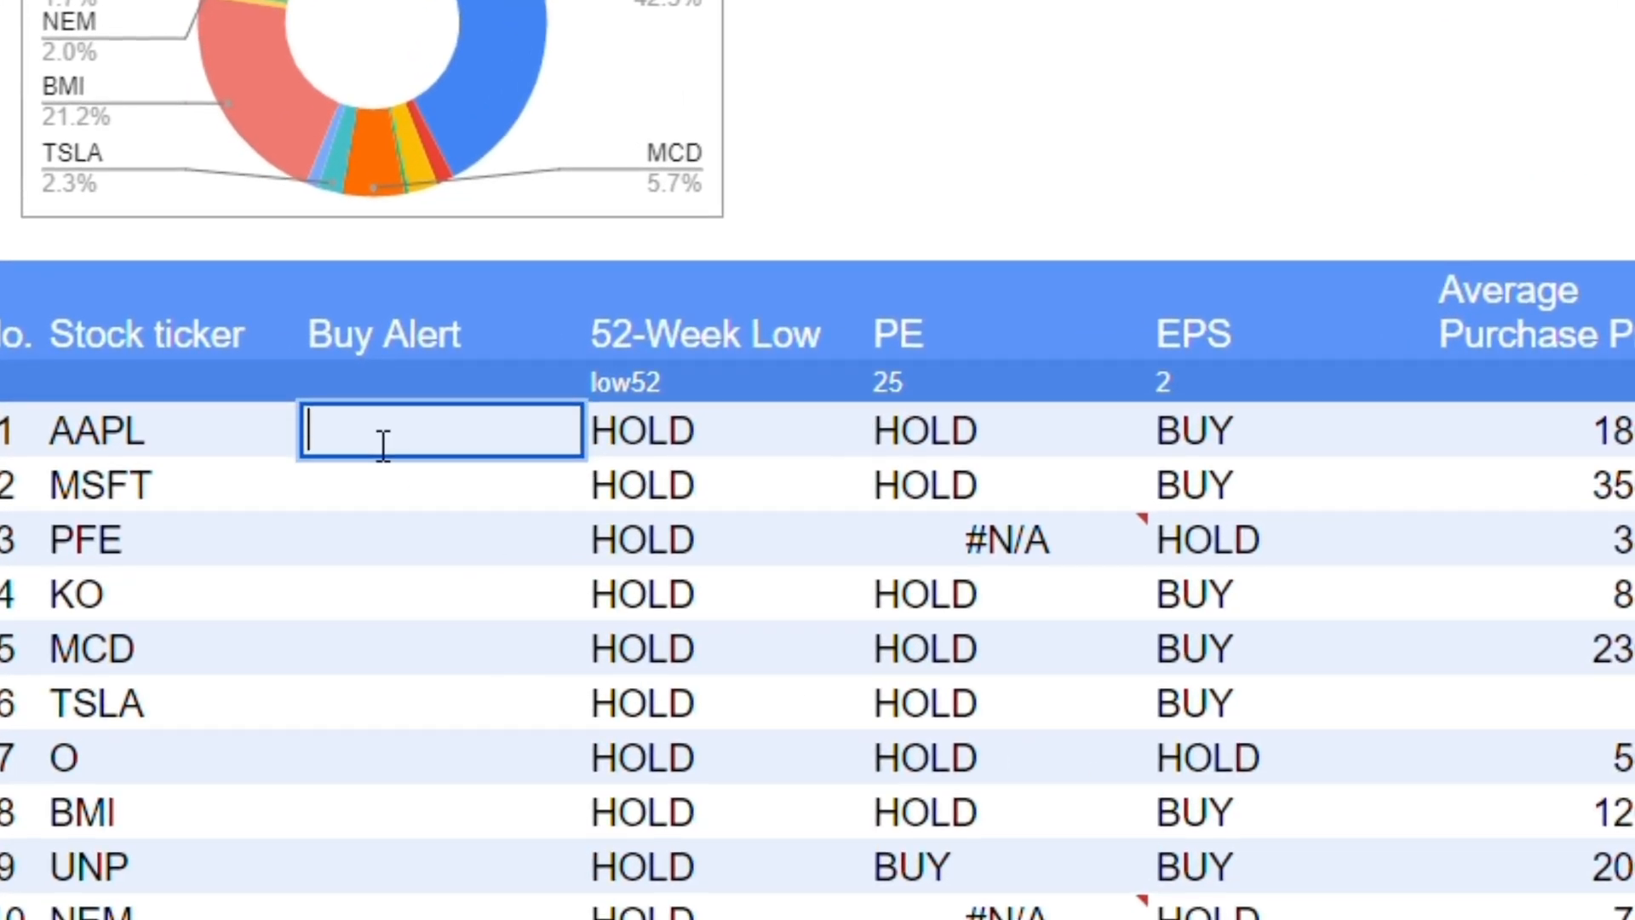
{"action": "type", "text": "=IF(AND(D13=\"BUY\", E13=\"BUY\", F13=\"BUY\"), \"BUY\", \"NONE\")"}
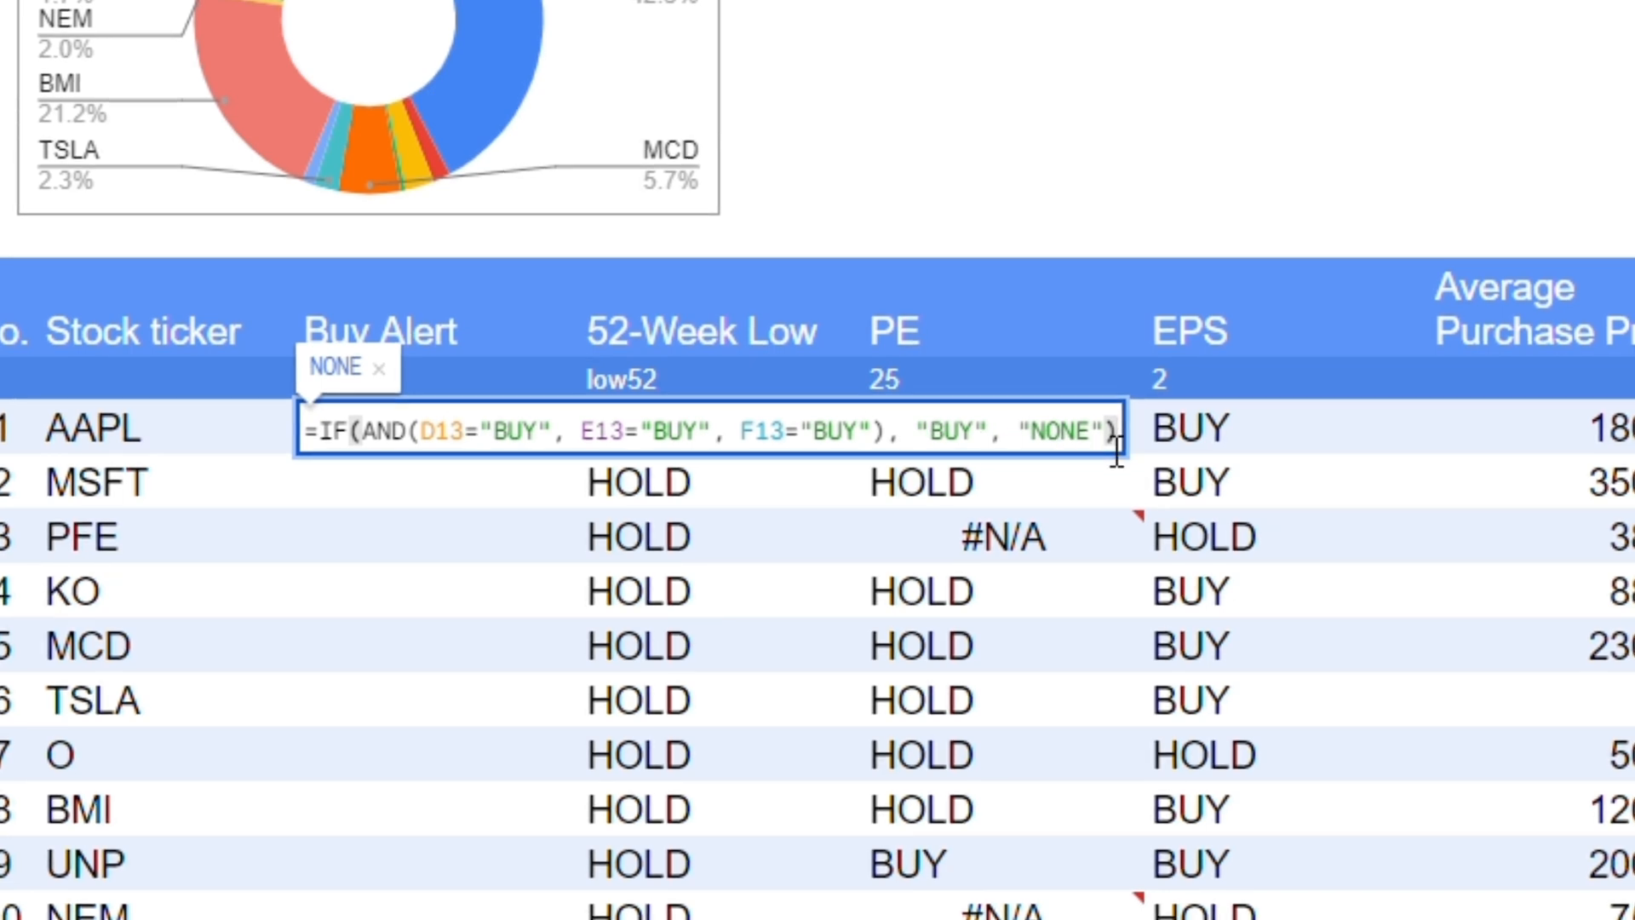
{"action": "key", "text": "Return"}
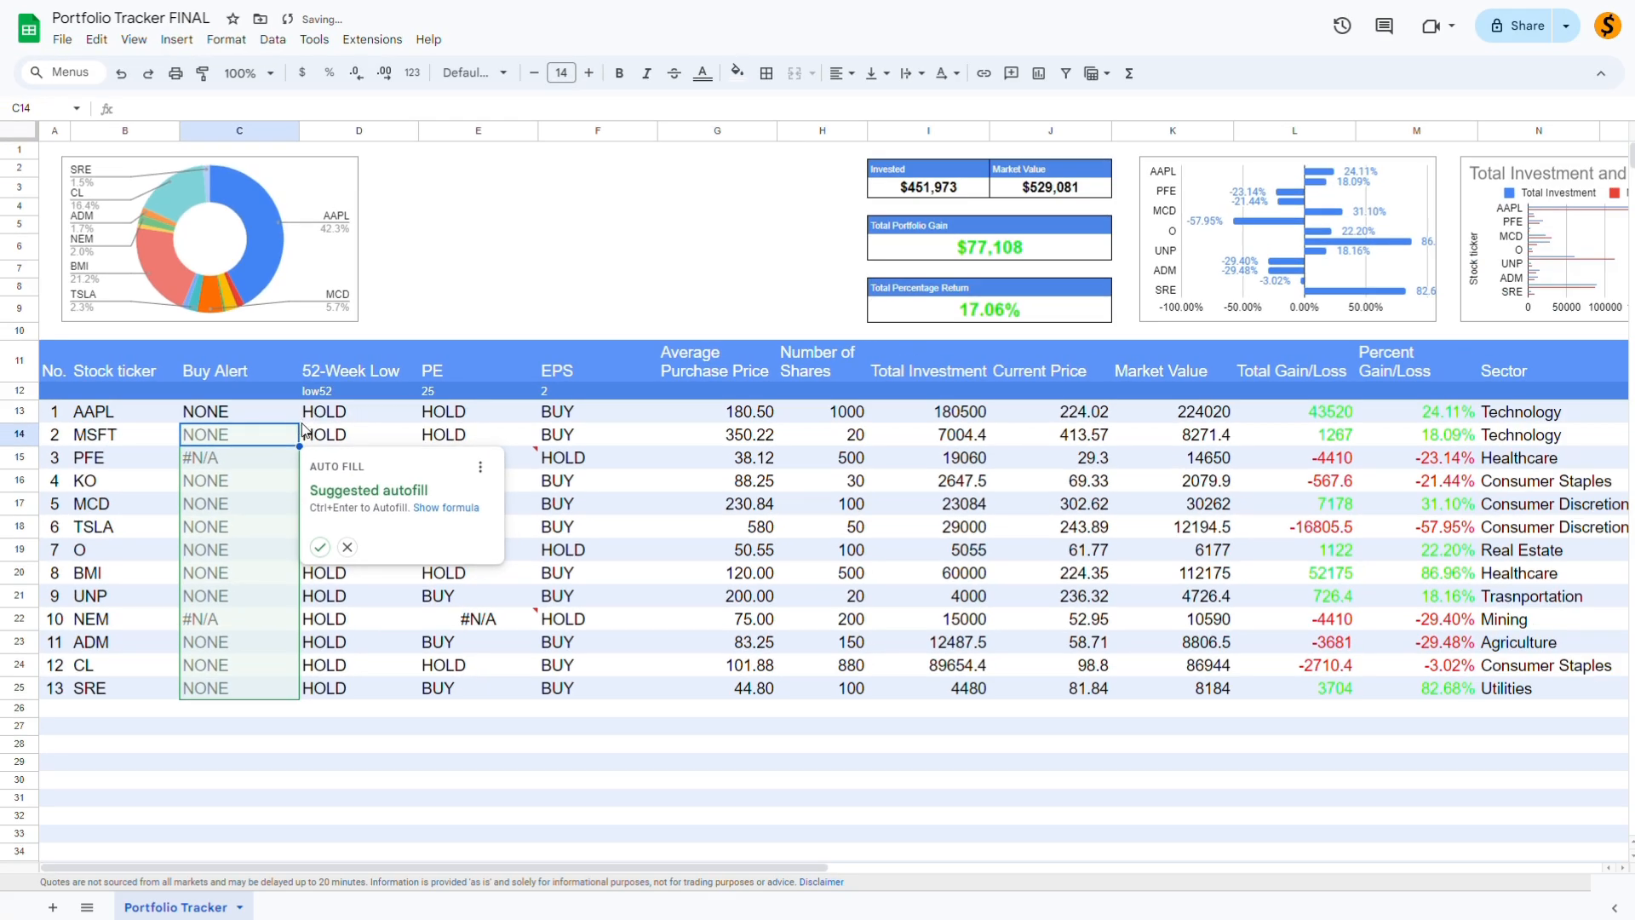
{"action": "key", "text": "Up"}
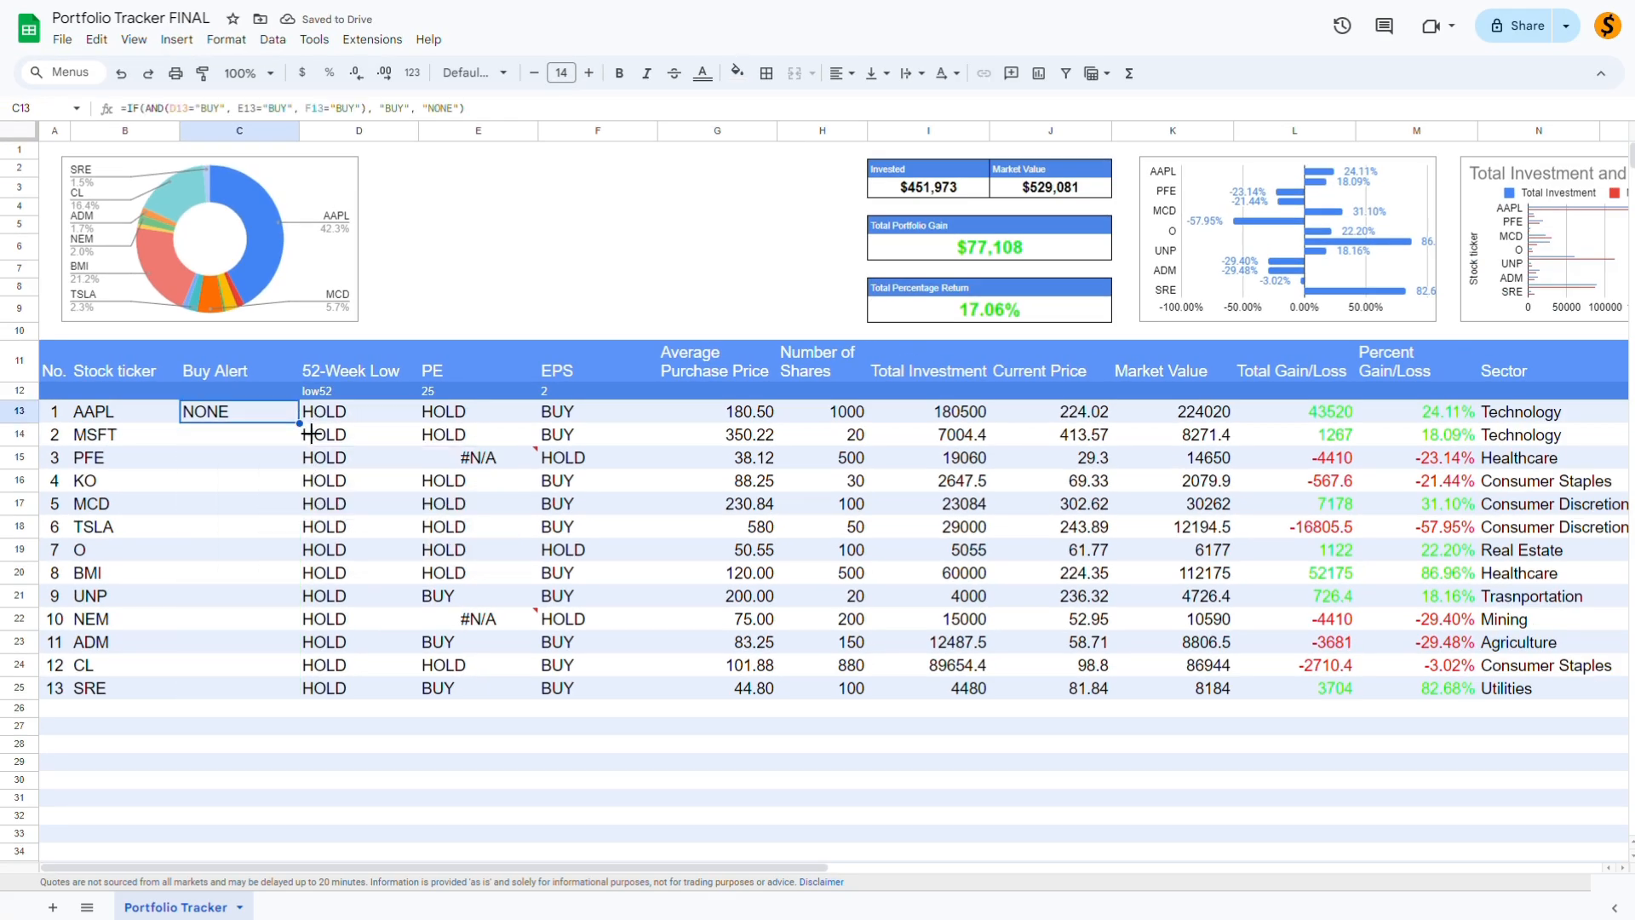
{"action": "left_click_drag", "start_coordinate": [300, 423], "coordinate": [298, 703]}
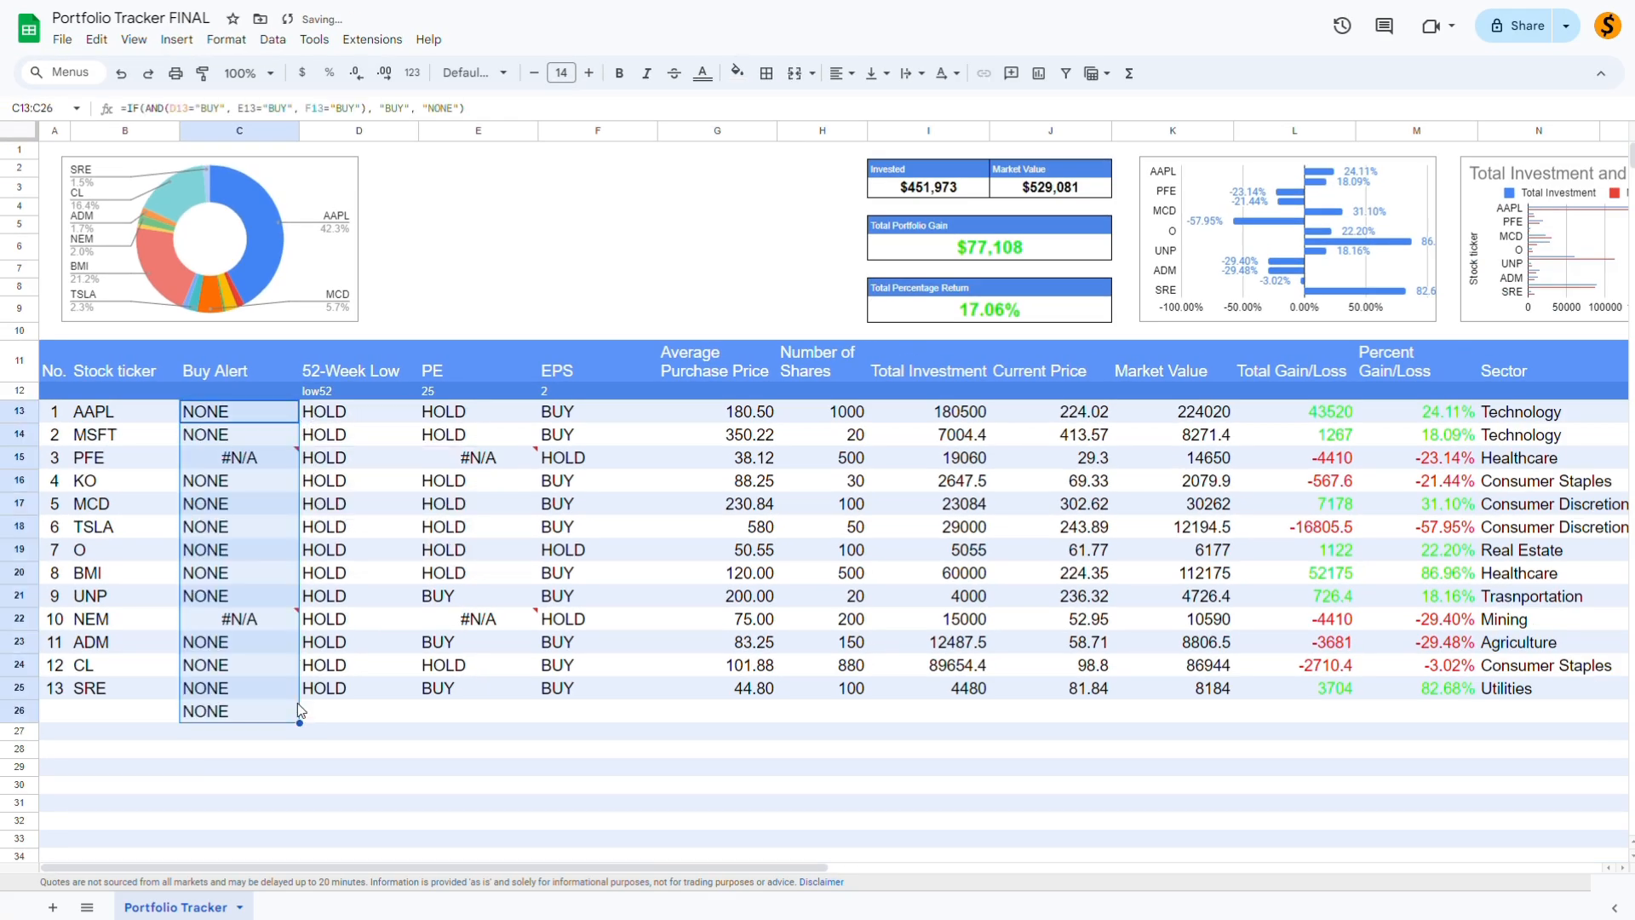
- Delete the surplus Buy Alert formula from cell C26, below the last stock row
{"action": "left_click", "coordinate": [282, 707]}
{"action": "key", "text": "Delete"}
{"action": "left_click", "coordinate": [253, 418]}
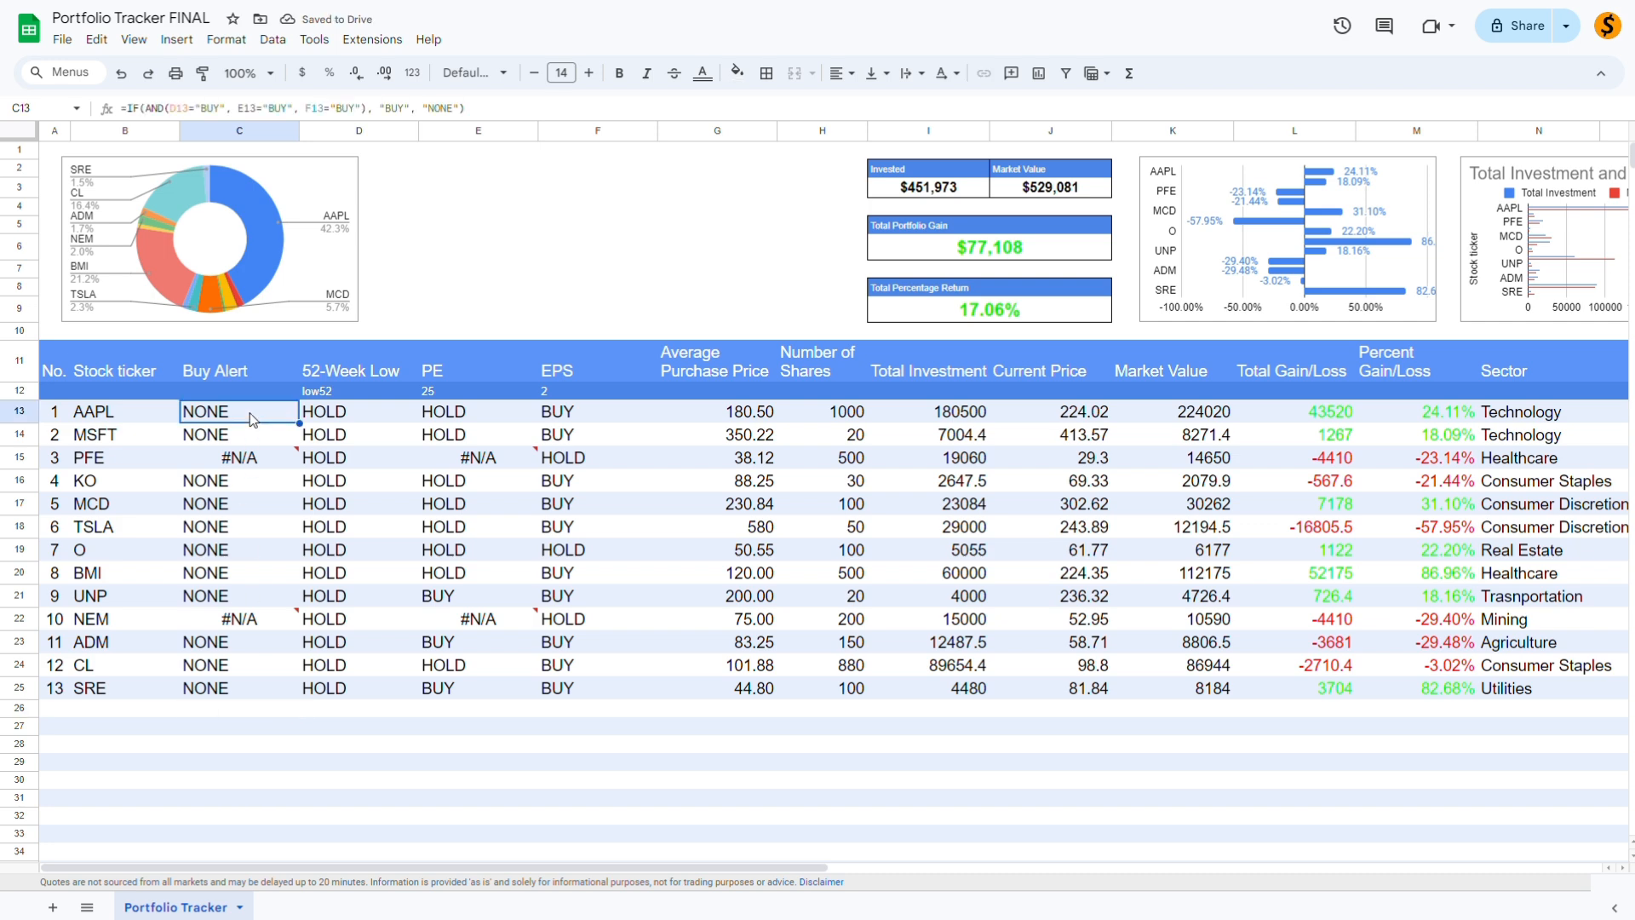
- Add a conditional formatting rule to D13:F25 for cells whose value is equal to BUY
{"action": "left_click_drag", "start_coordinate": [310, 413], "coordinate": [584, 696]}
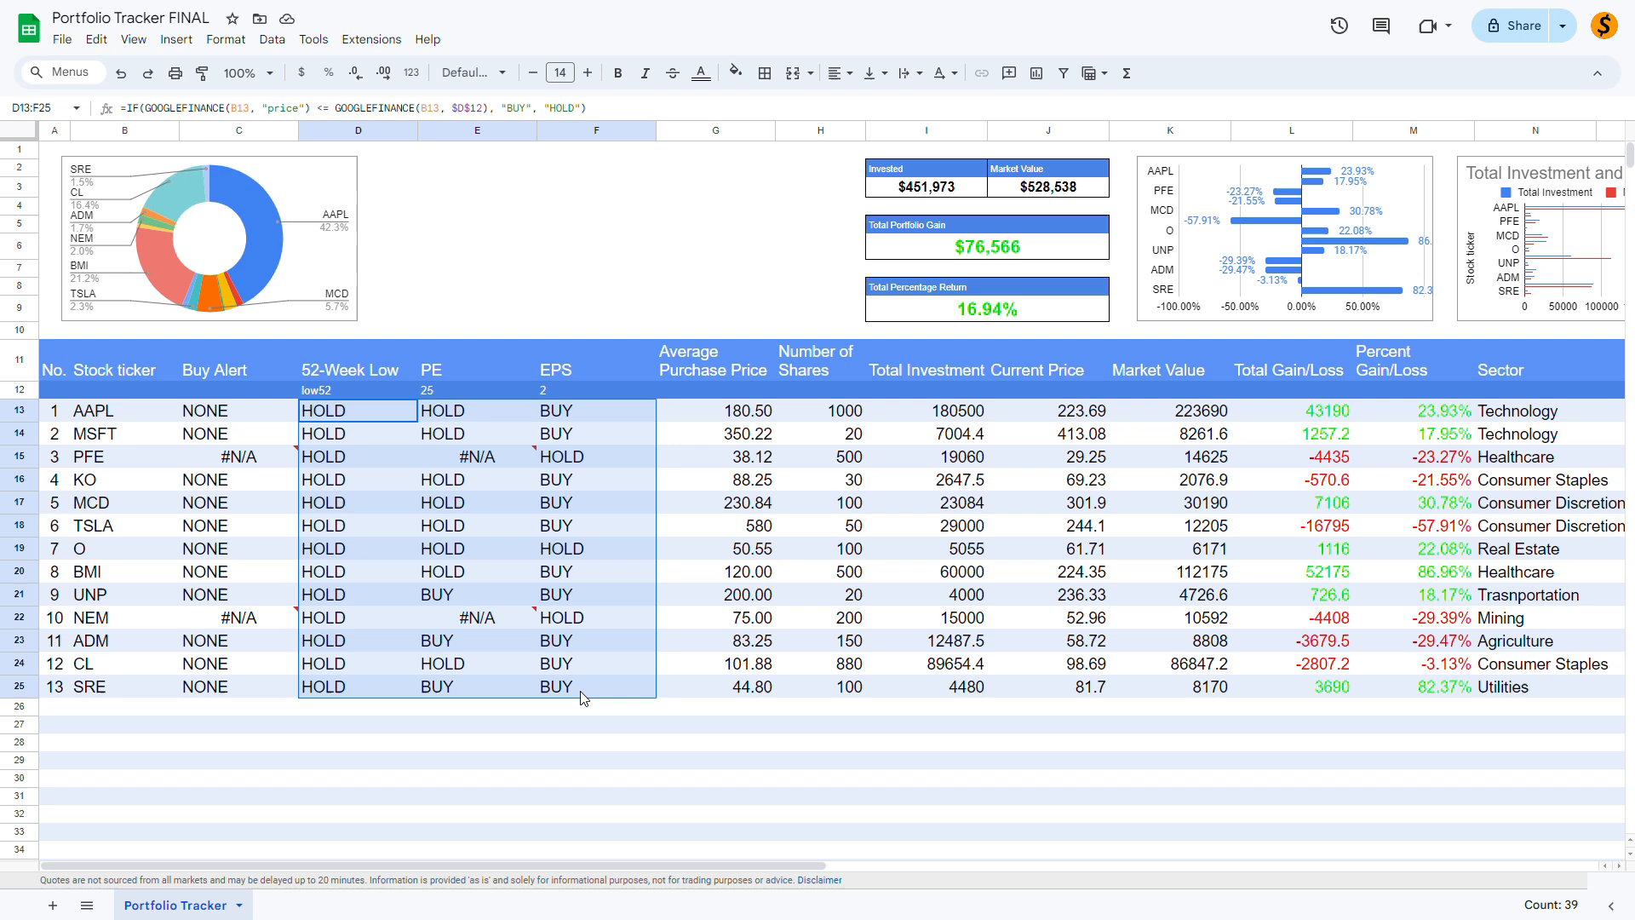
{"action": "right_click", "coordinate": [584, 699]}
{"action": "mouse_move", "coordinate": [640, 670]}
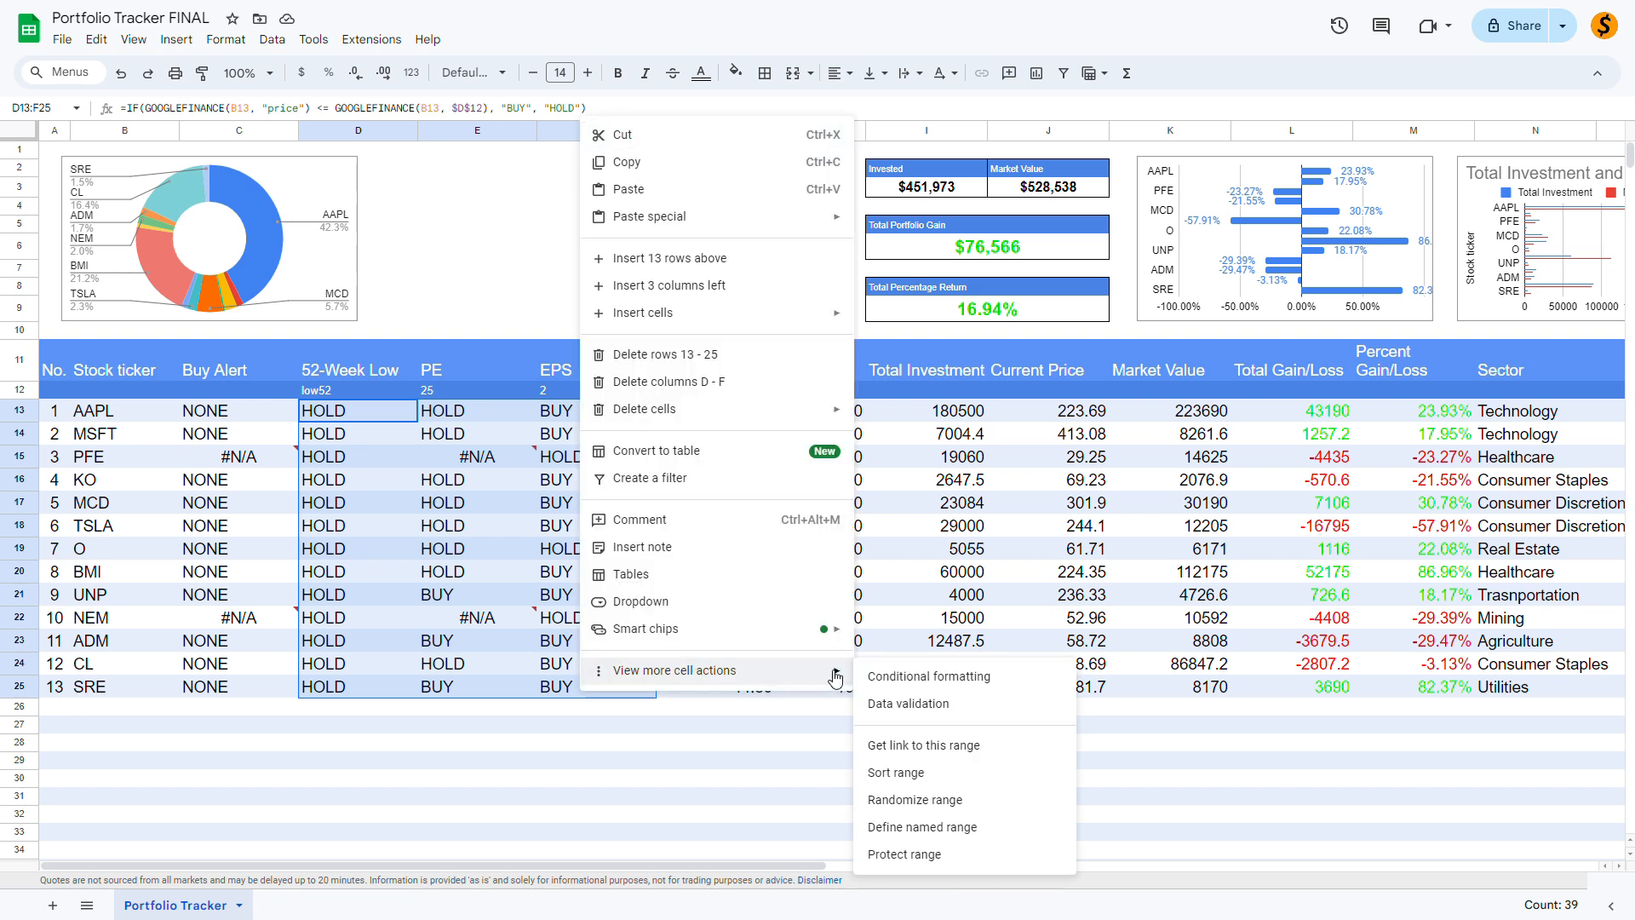
{"action": "left_click", "coordinate": [920, 679]}
{"action": "left_click", "coordinate": [1570, 139]}
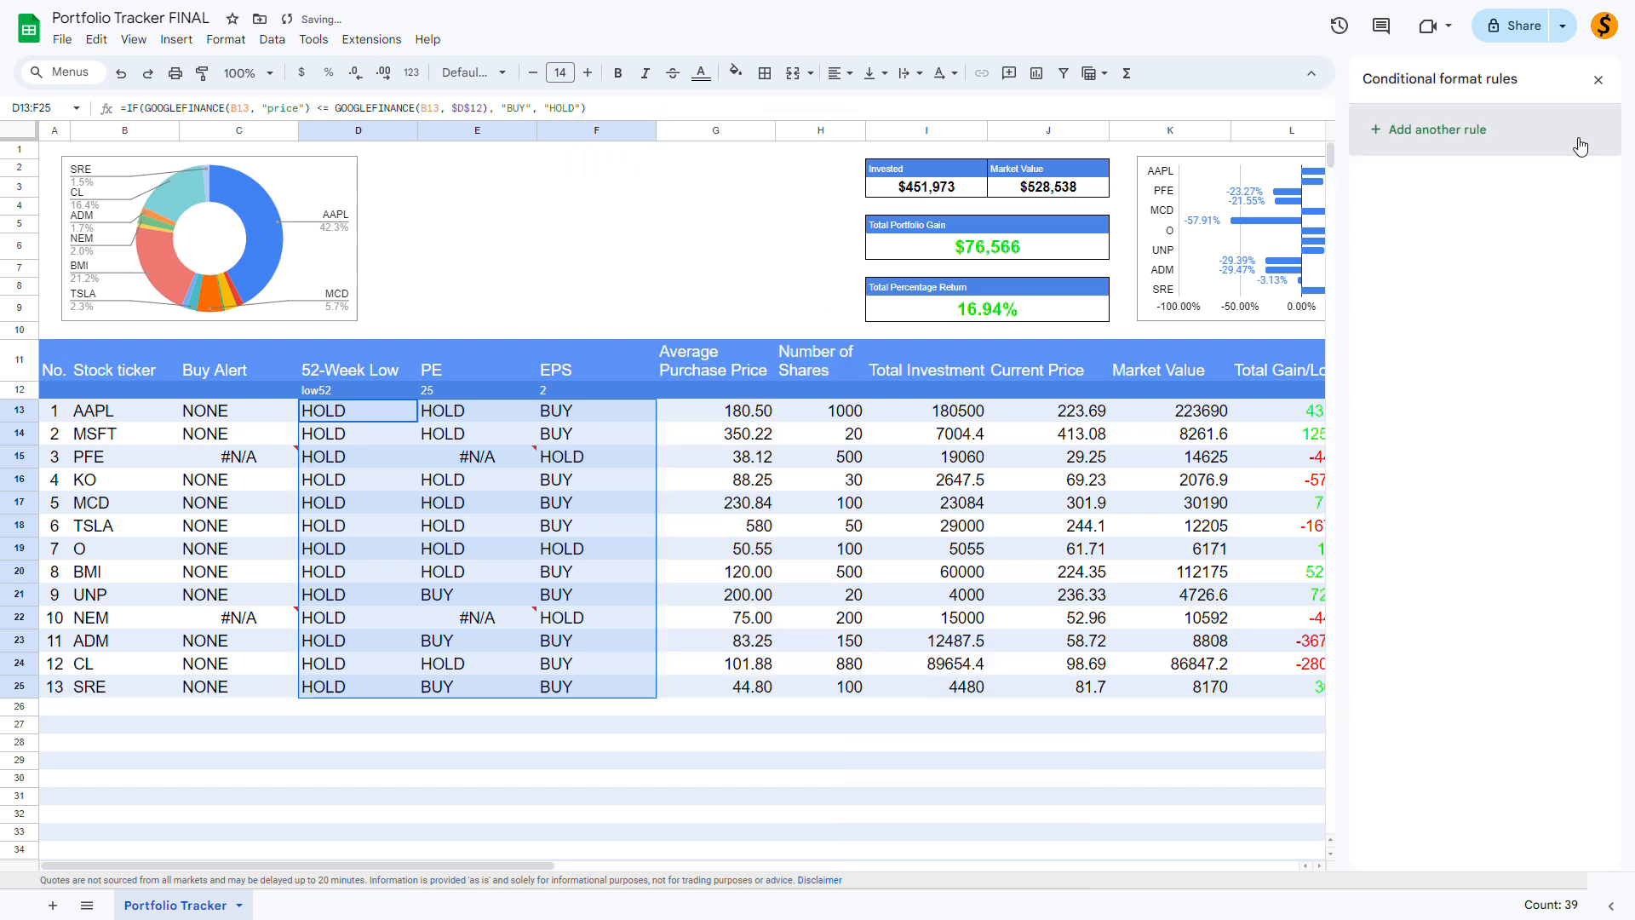
{"action": "left_click", "coordinate": [1573, 154]}
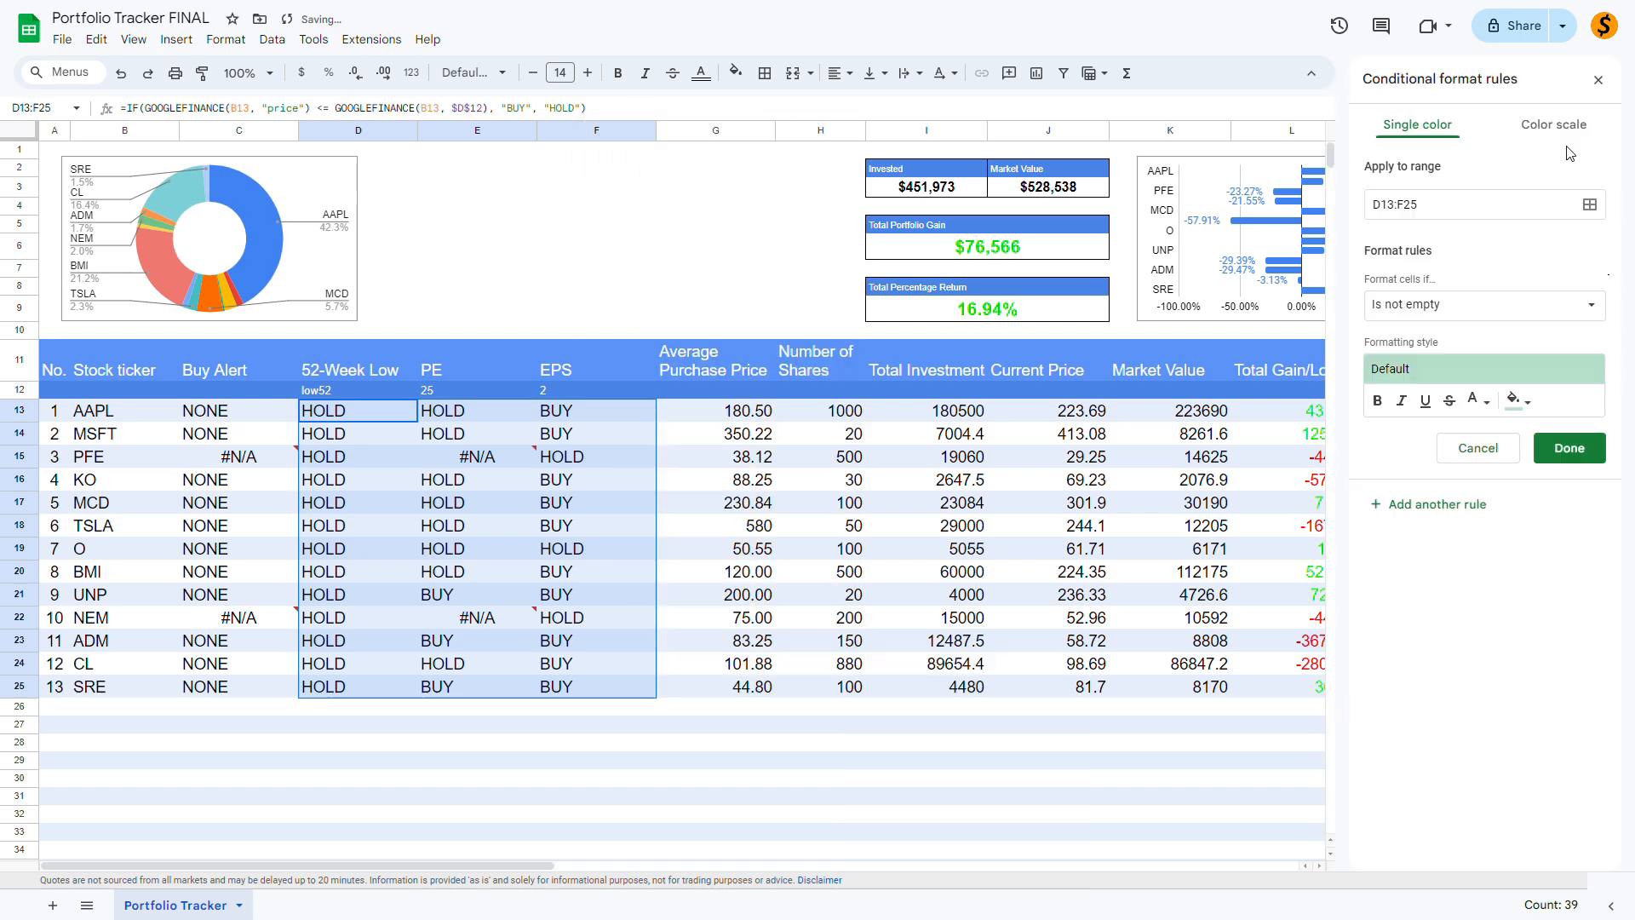
{"action": "left_click", "coordinate": [1430, 304]}
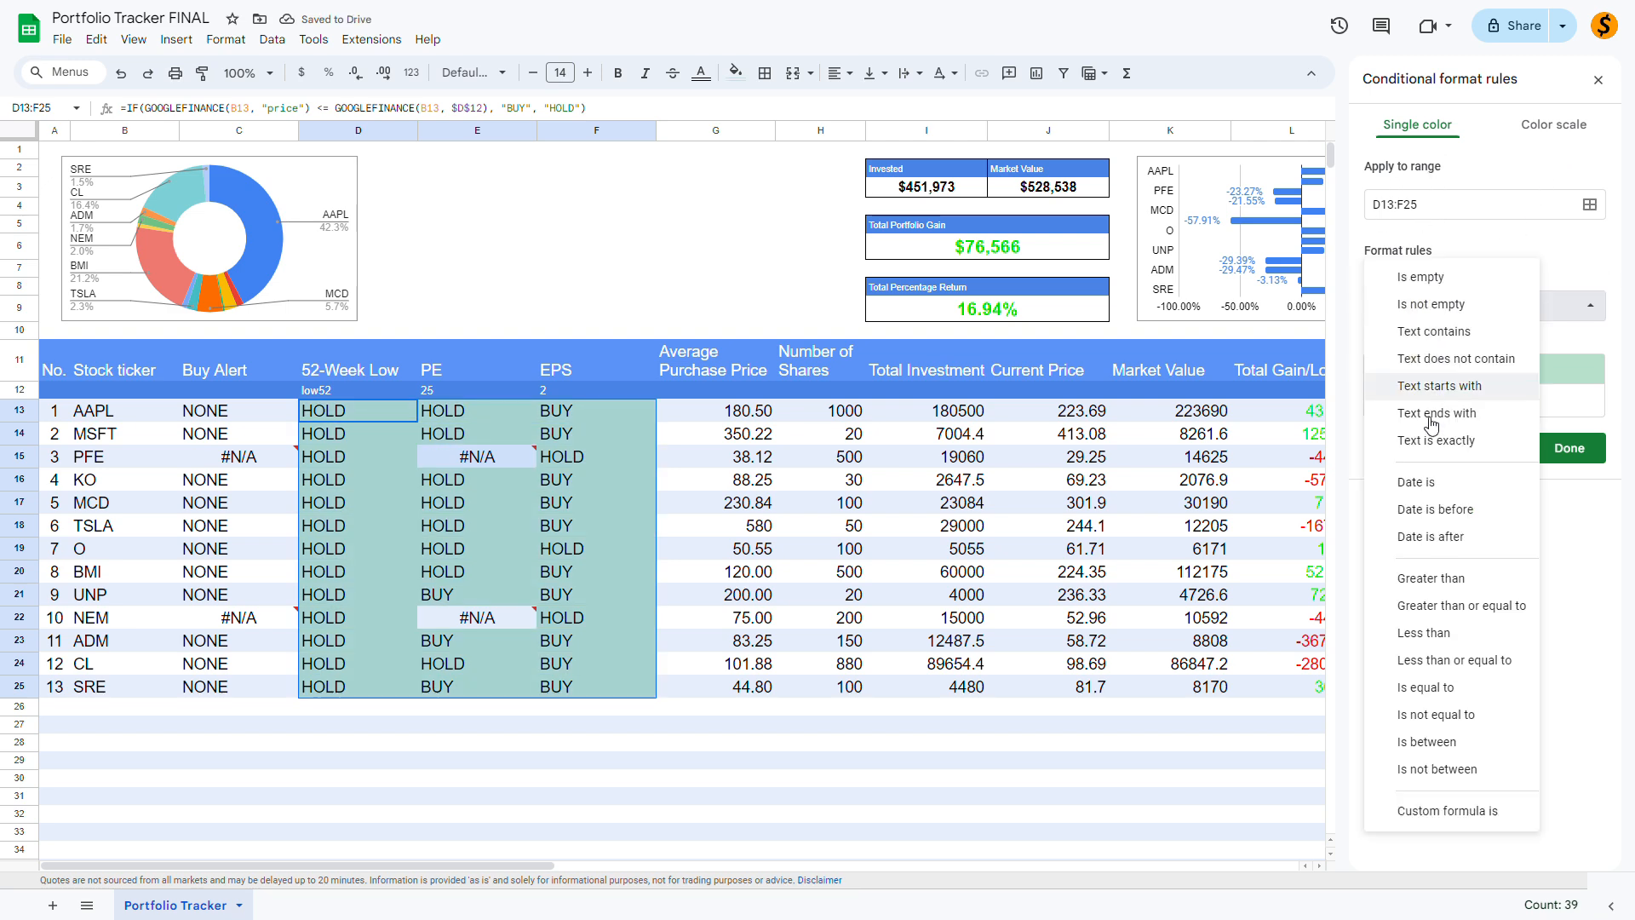
{"action": "left_click", "coordinate": [1434, 689]}
{"action": "left_click", "coordinate": [1419, 345]}
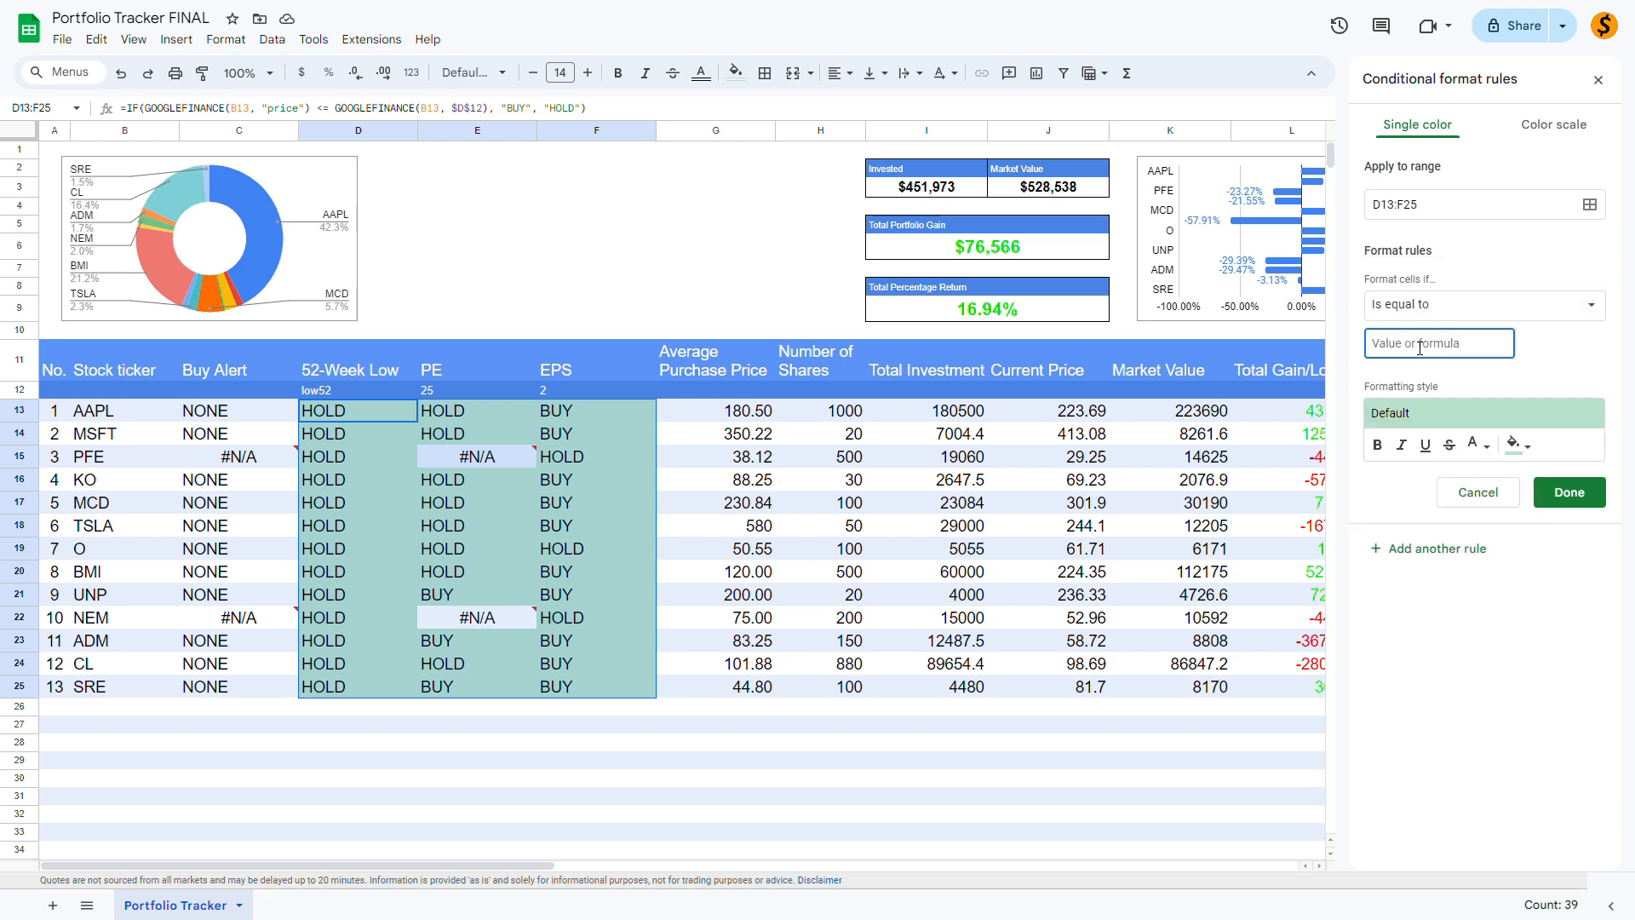
{"action": "type", "text": "BUY"}
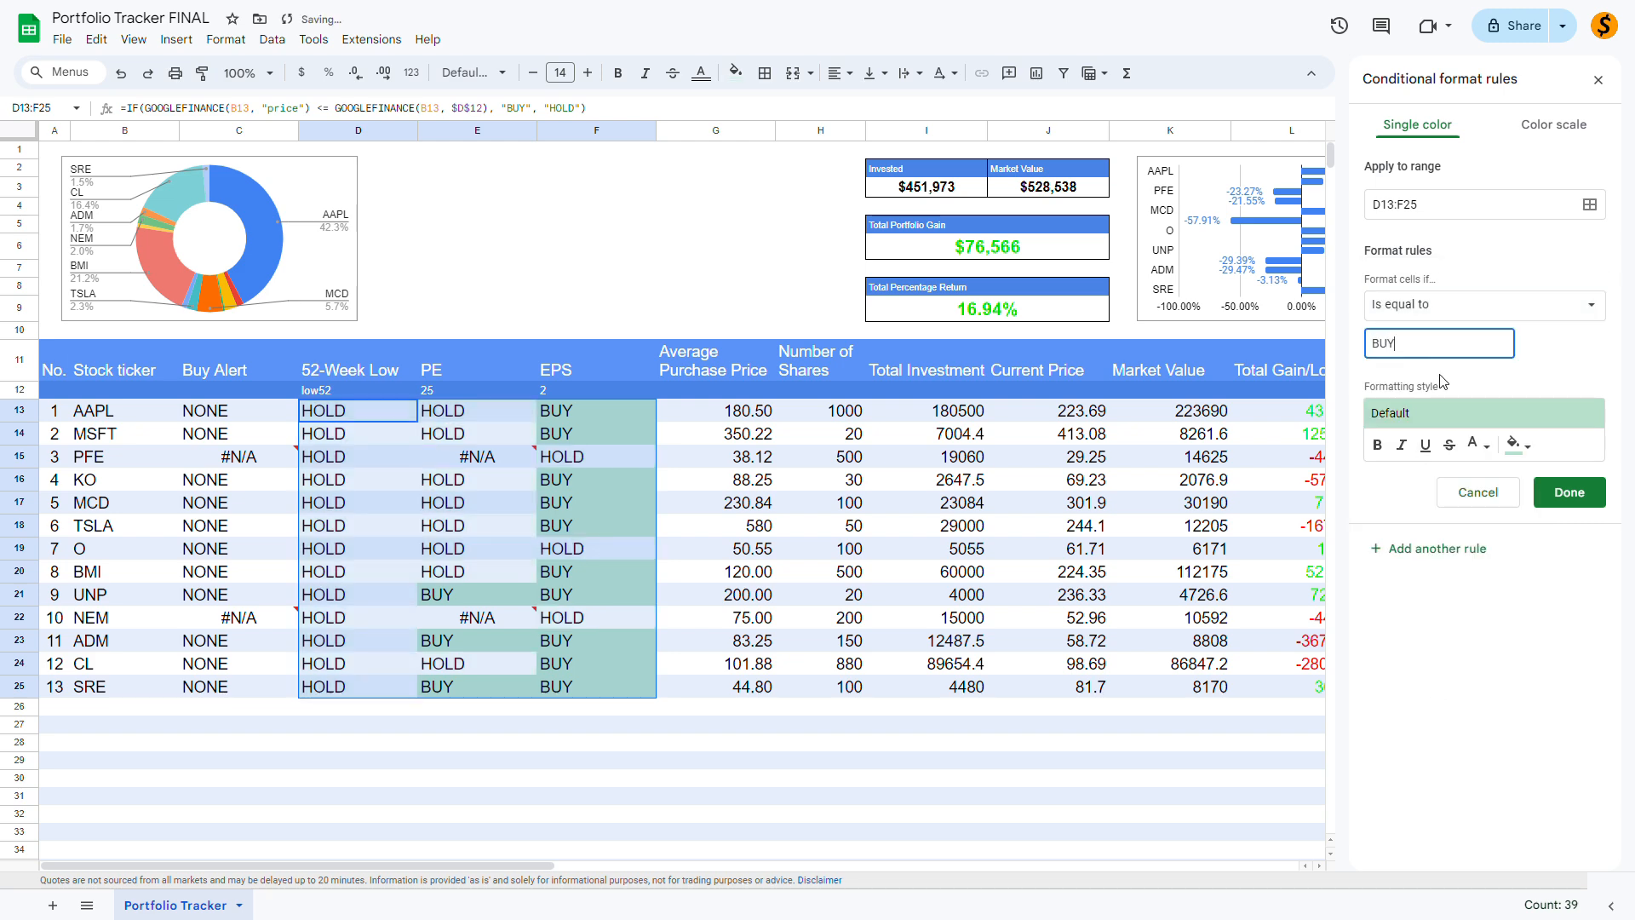
- Format the BUY rule for D13:F25 with no fill and green text, and save it
{"action": "left_click", "coordinate": [1518, 444]}
{"action": "left_click", "coordinate": [1468, 464]}
{"action": "left_click", "coordinate": [1474, 445]}
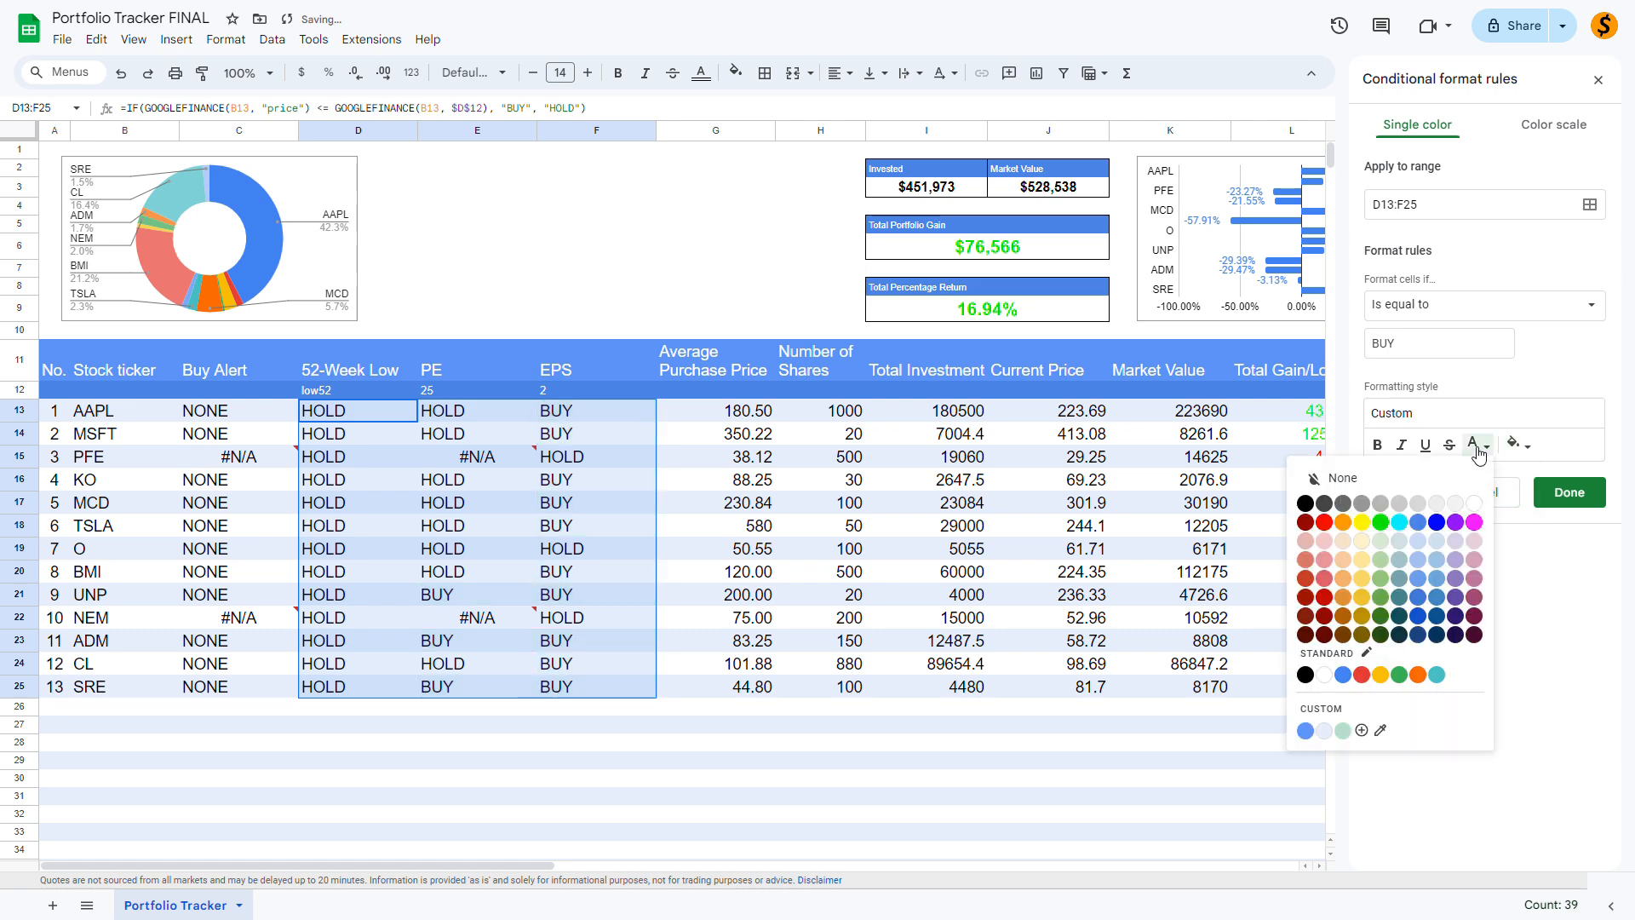
{"action": "left_click", "coordinate": [1381, 534]}
{"action": "left_click", "coordinate": [1554, 495]}
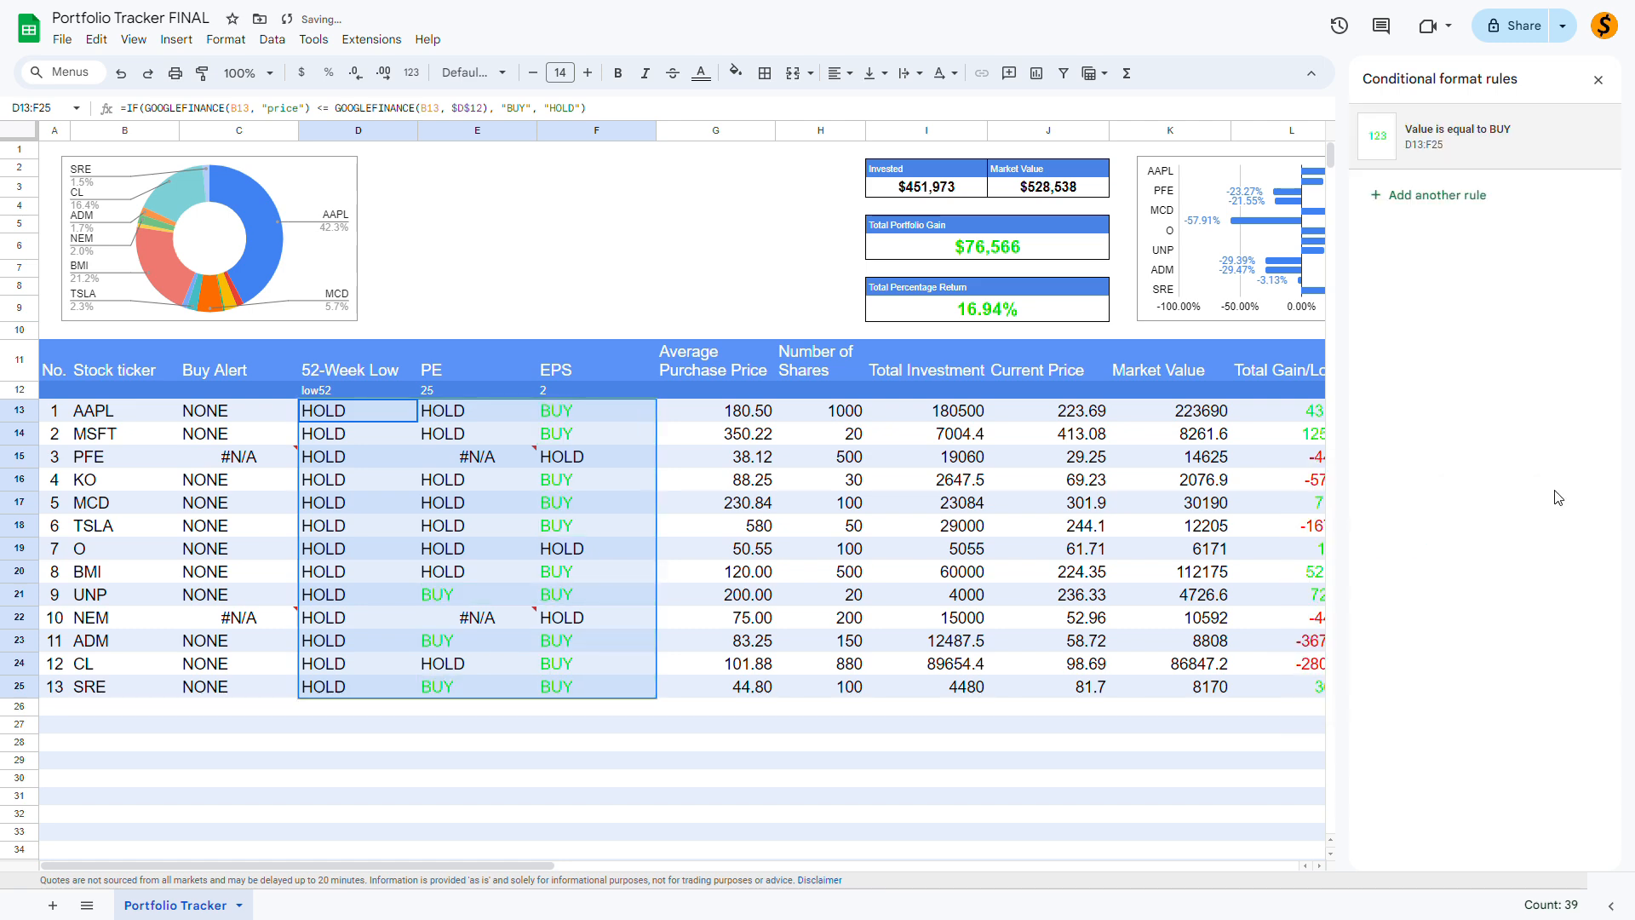
- Add a second rule to D13:F25 that shows cells equal to HOLD in gray text with no fill, and close the rules
{"action": "left_click", "coordinate": [1454, 202]}
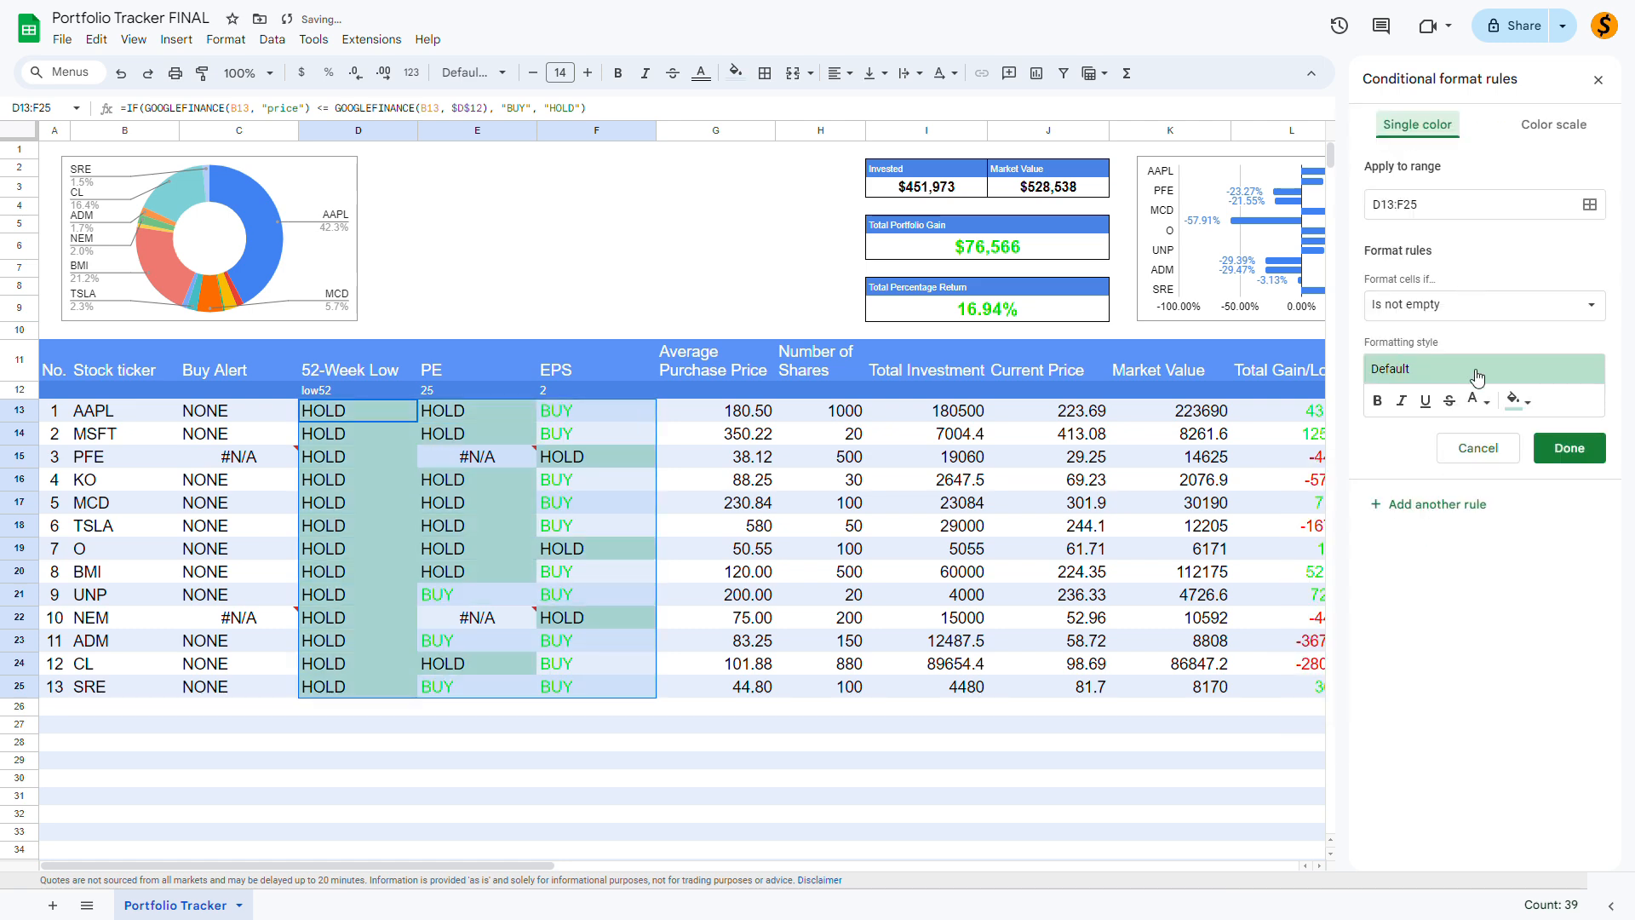
{"action": "left_click", "coordinate": [1427, 308]}
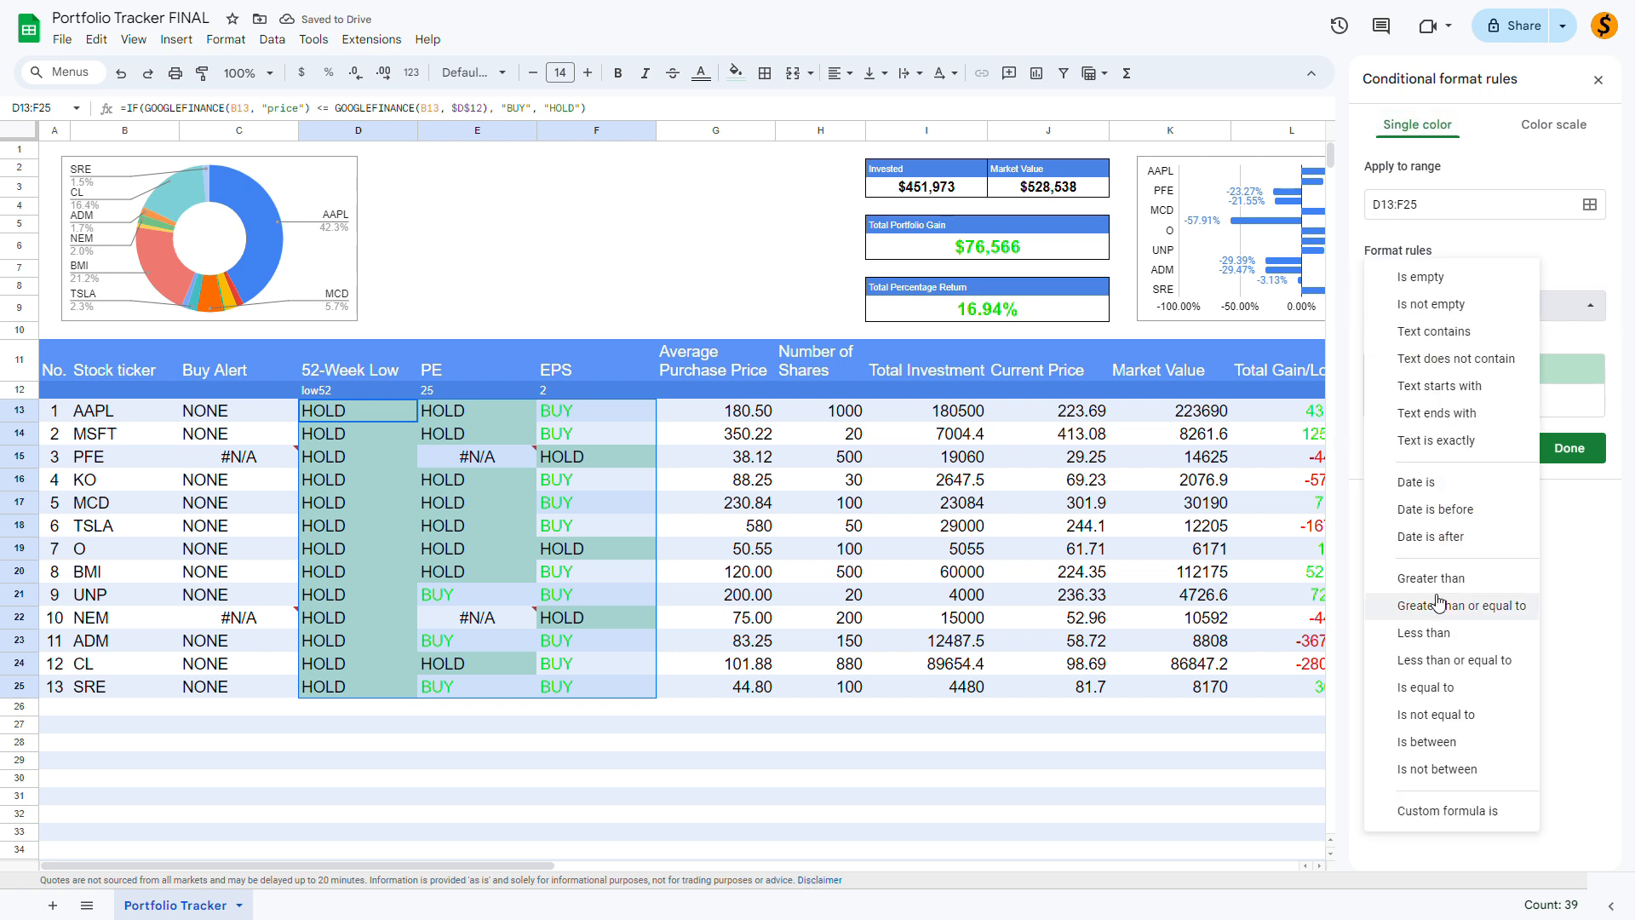
{"action": "left_click", "coordinate": [1430, 688]}
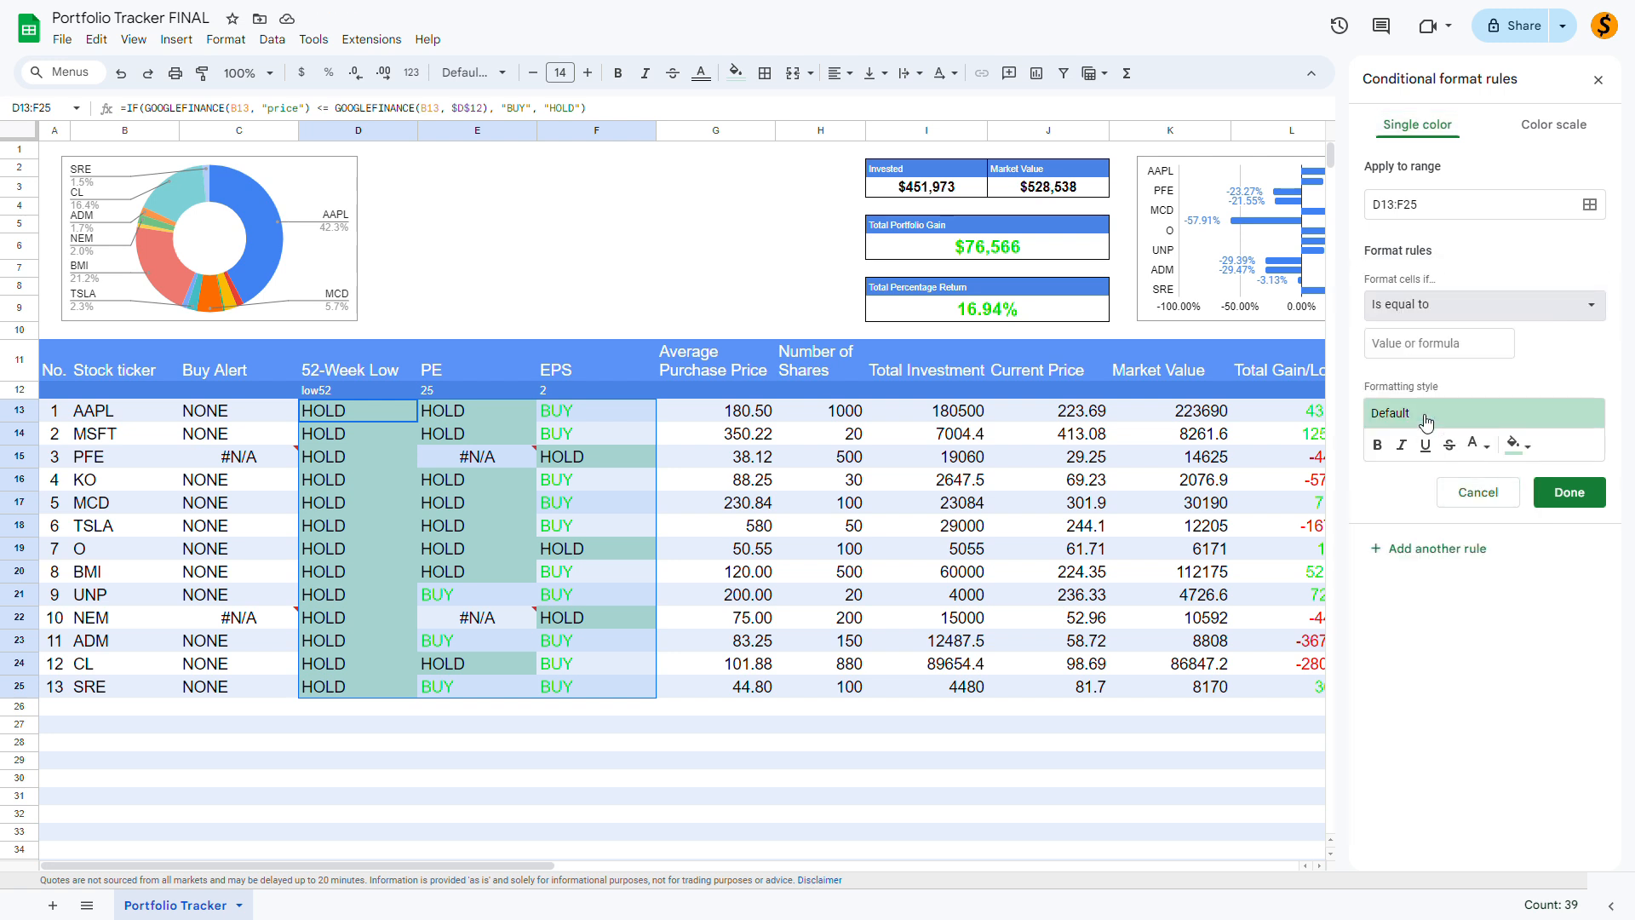
{"action": "left_click", "coordinate": [1423, 360]}
{"action": "type", "text": "HOLD"}
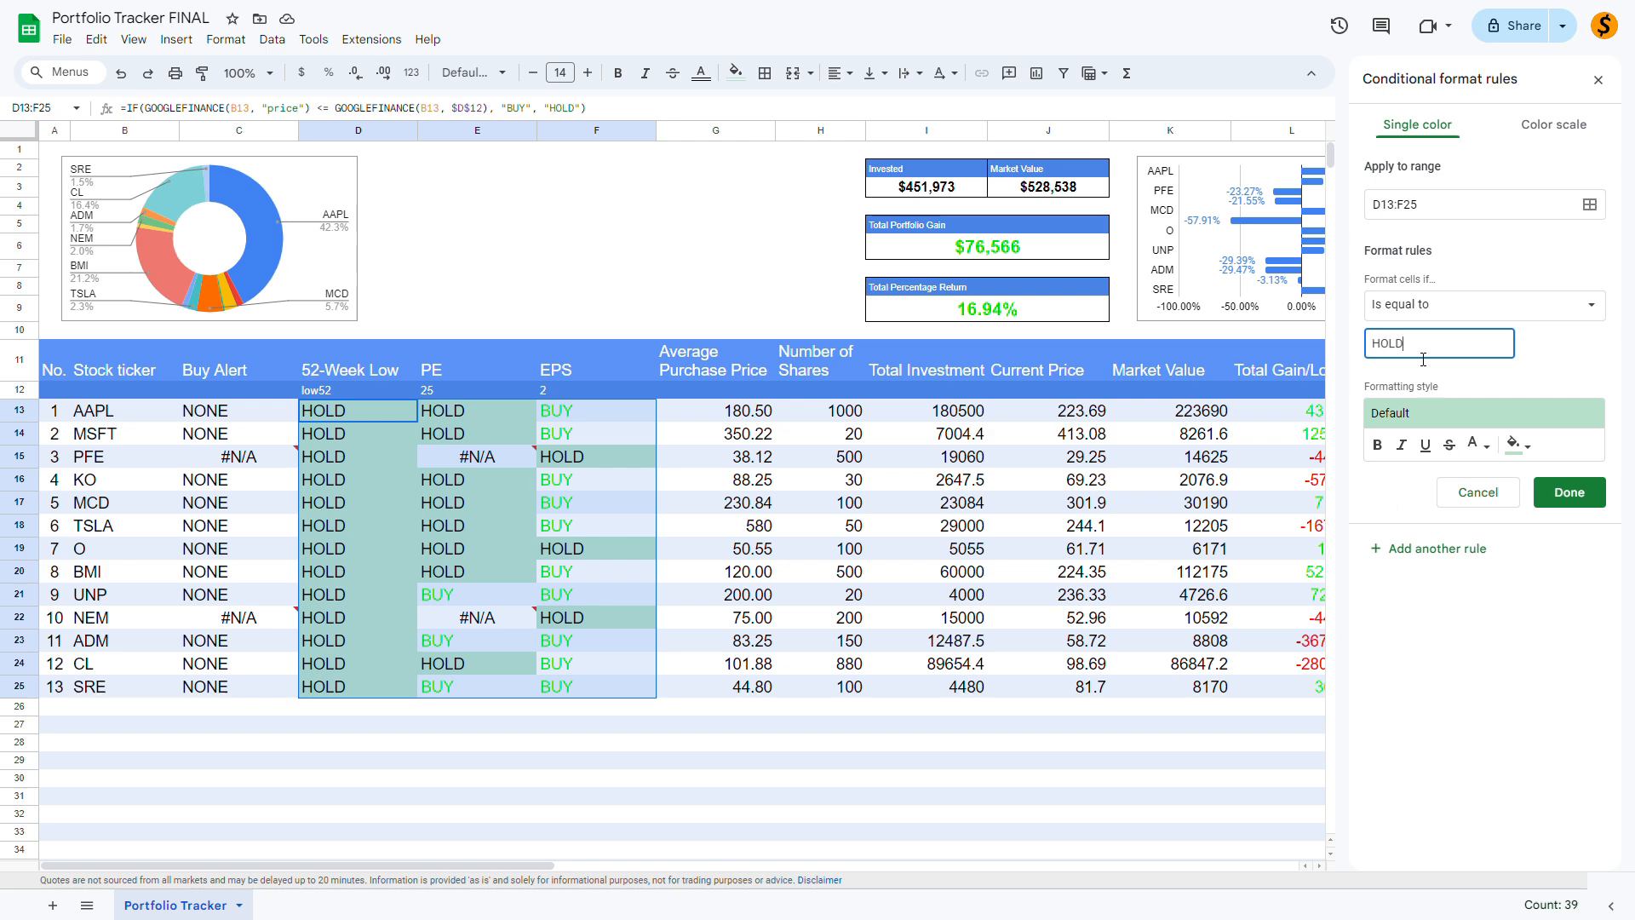
{"action": "left_click", "coordinate": [1520, 444]}
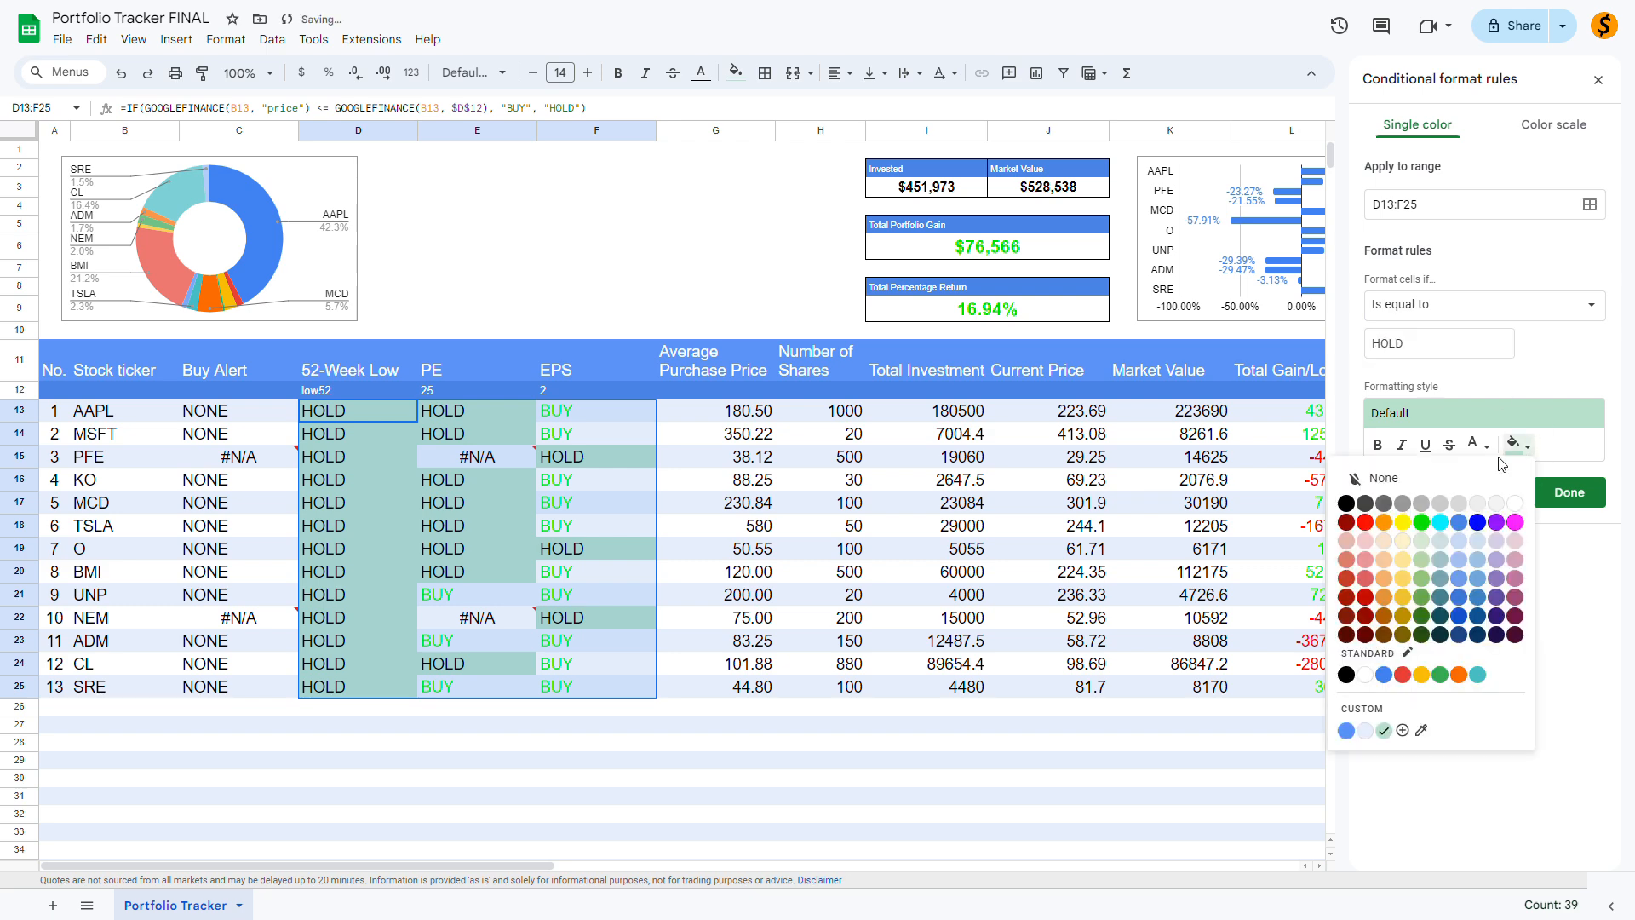
{"action": "left_click", "coordinate": [1489, 478]}
{"action": "left_click", "coordinate": [1478, 443]}
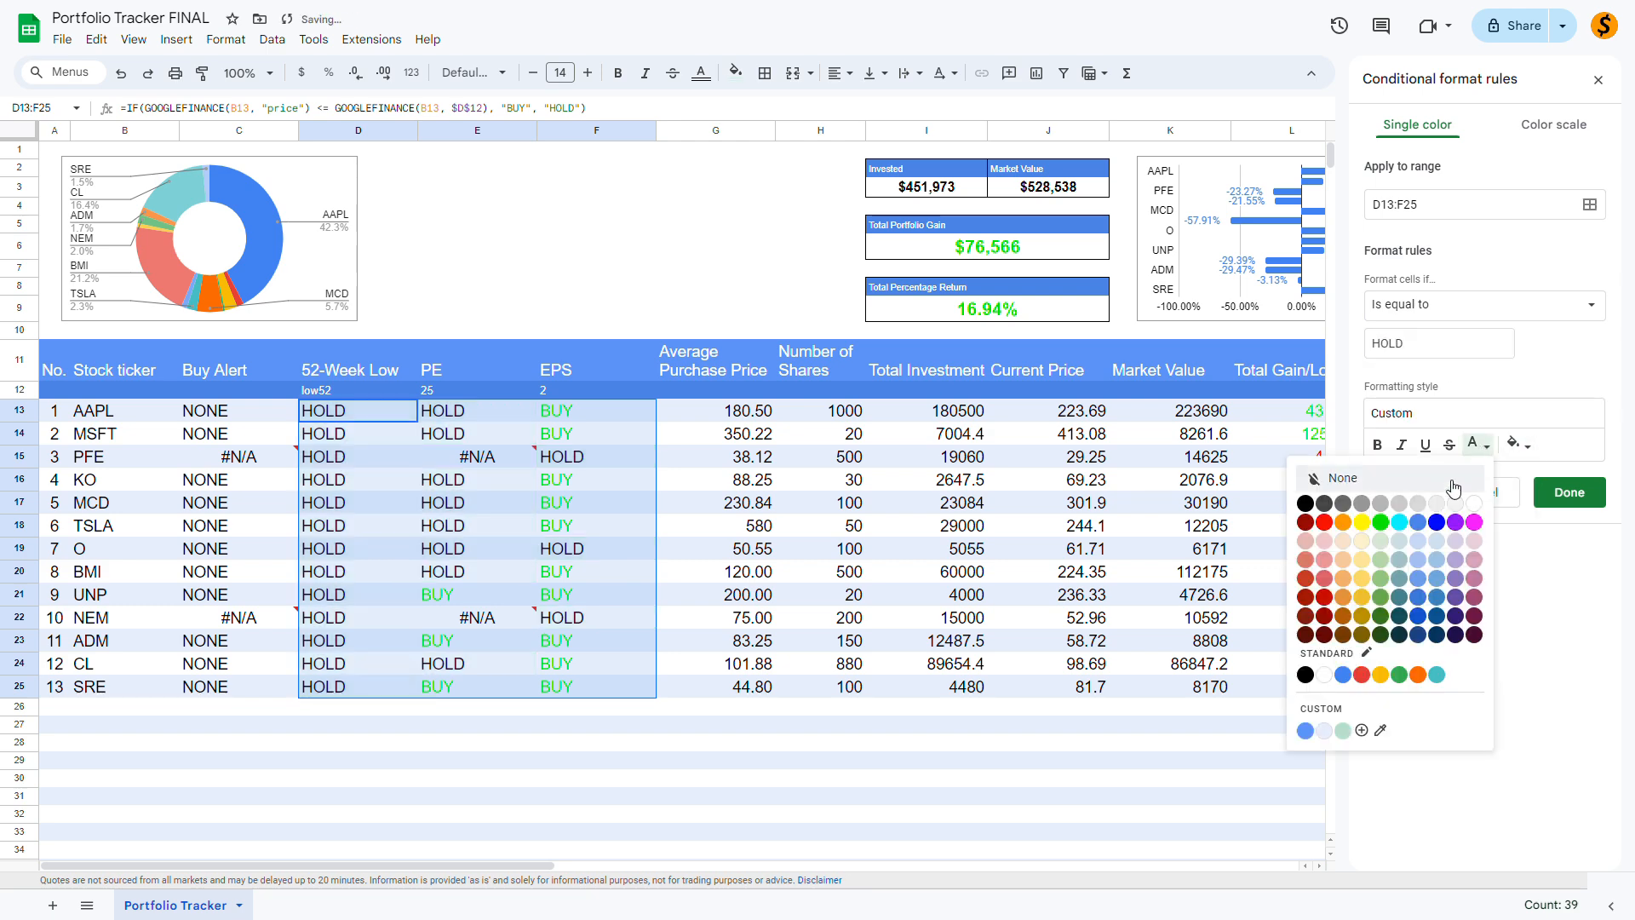
{"action": "left_click", "coordinate": [1403, 506]}
{"action": "left_click", "coordinate": [1584, 499]}
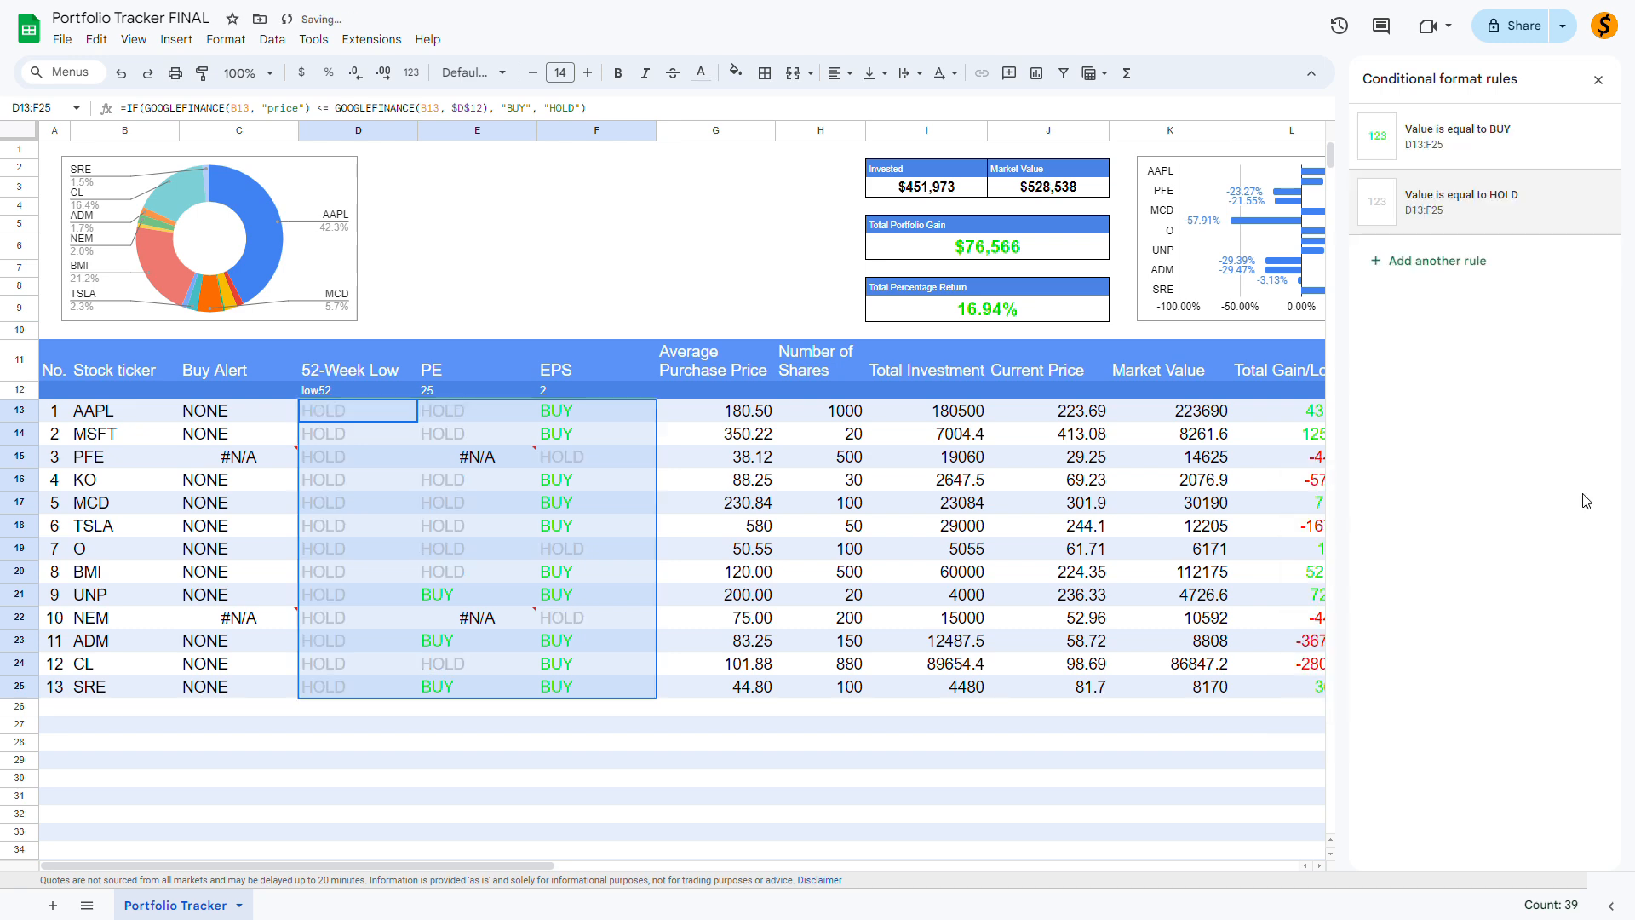
{"action": "left_click", "coordinate": [1598, 79]}
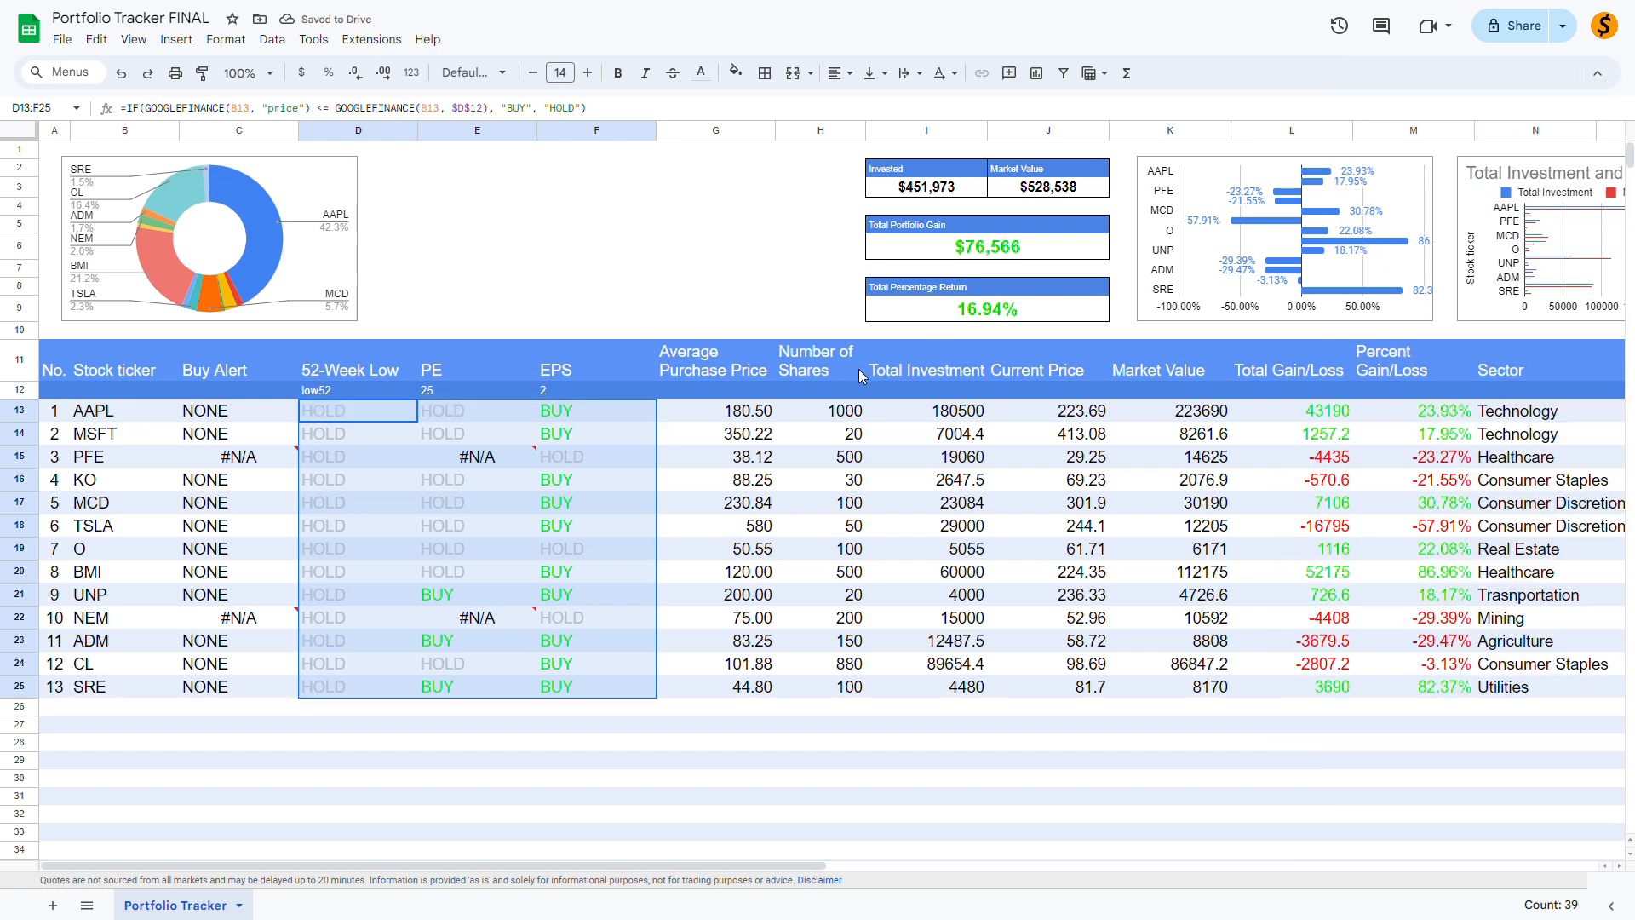
{"action": "left_click", "coordinate": [372, 417]}
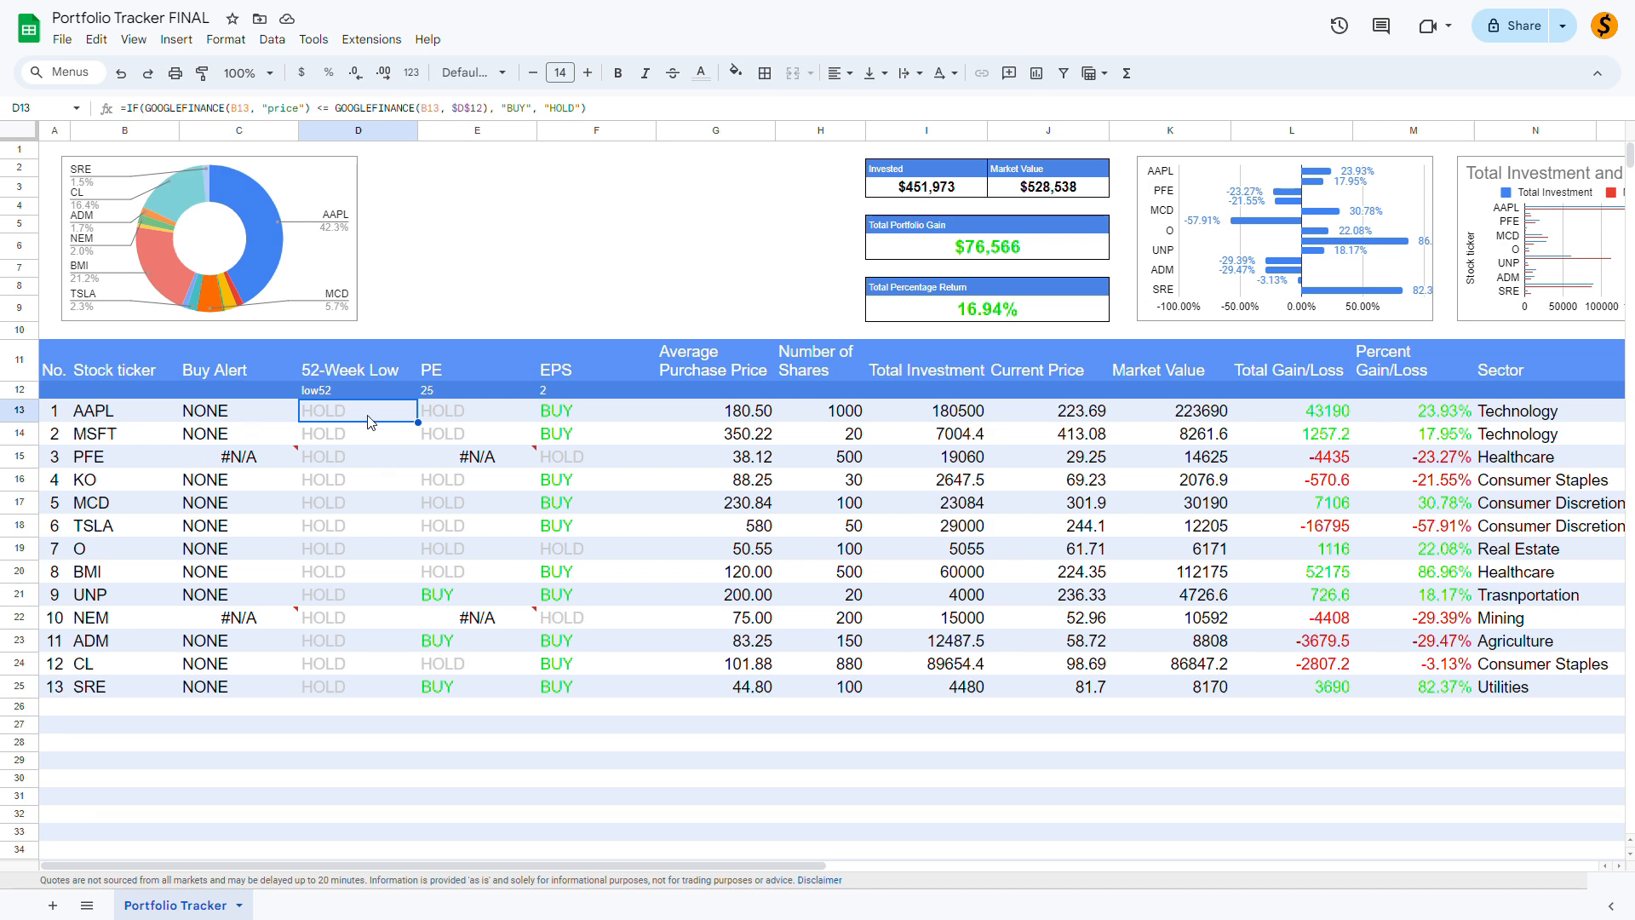
- Add a conditional formatting rule to the Buy Alert cells C13:C25 for values equal to NONE
{"action": "left_click_drag", "start_coordinate": [251, 415], "coordinate": [265, 692]}
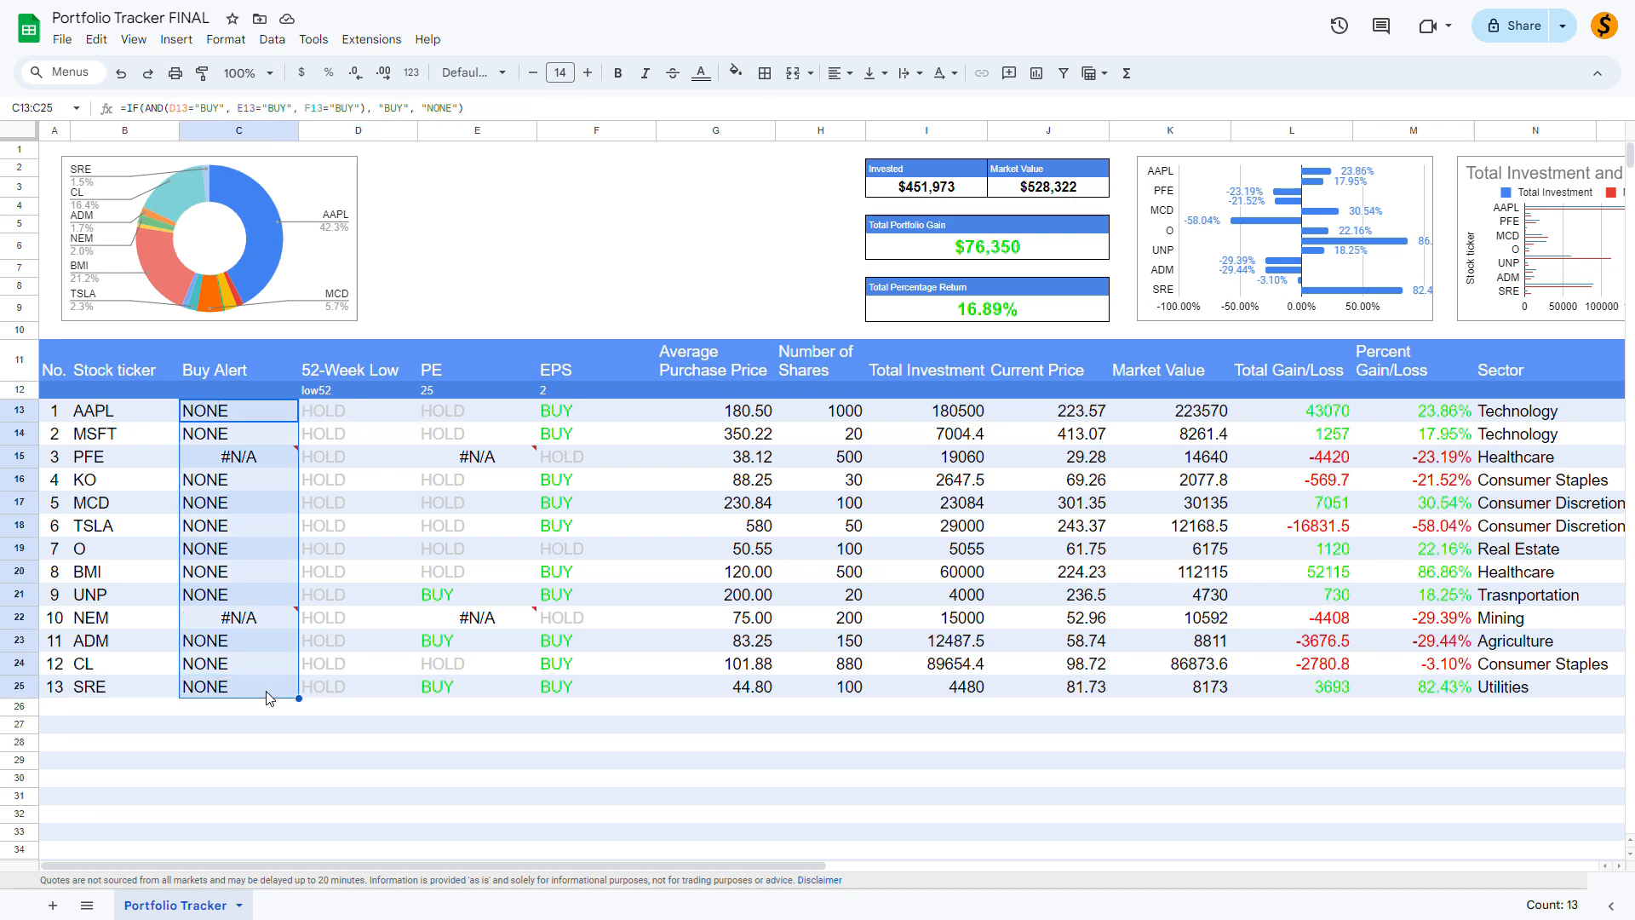
{"action": "right_click", "coordinate": [266, 693]}
{"action": "mouse_move", "coordinate": [366, 668]}
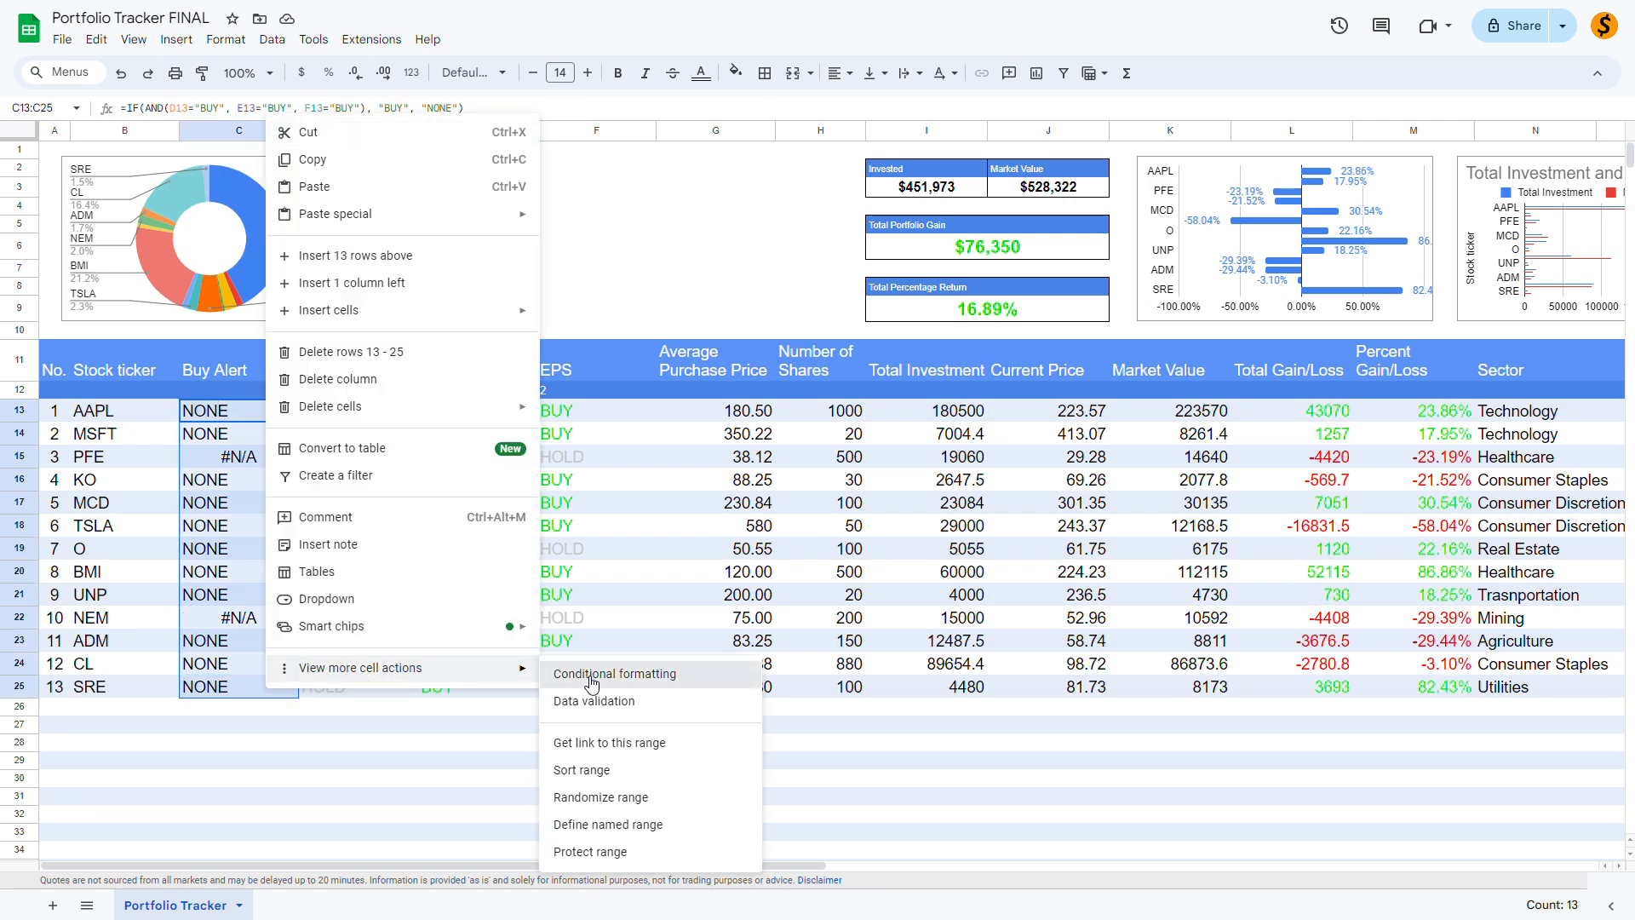
{"action": "left_click", "coordinate": [749, 672]}
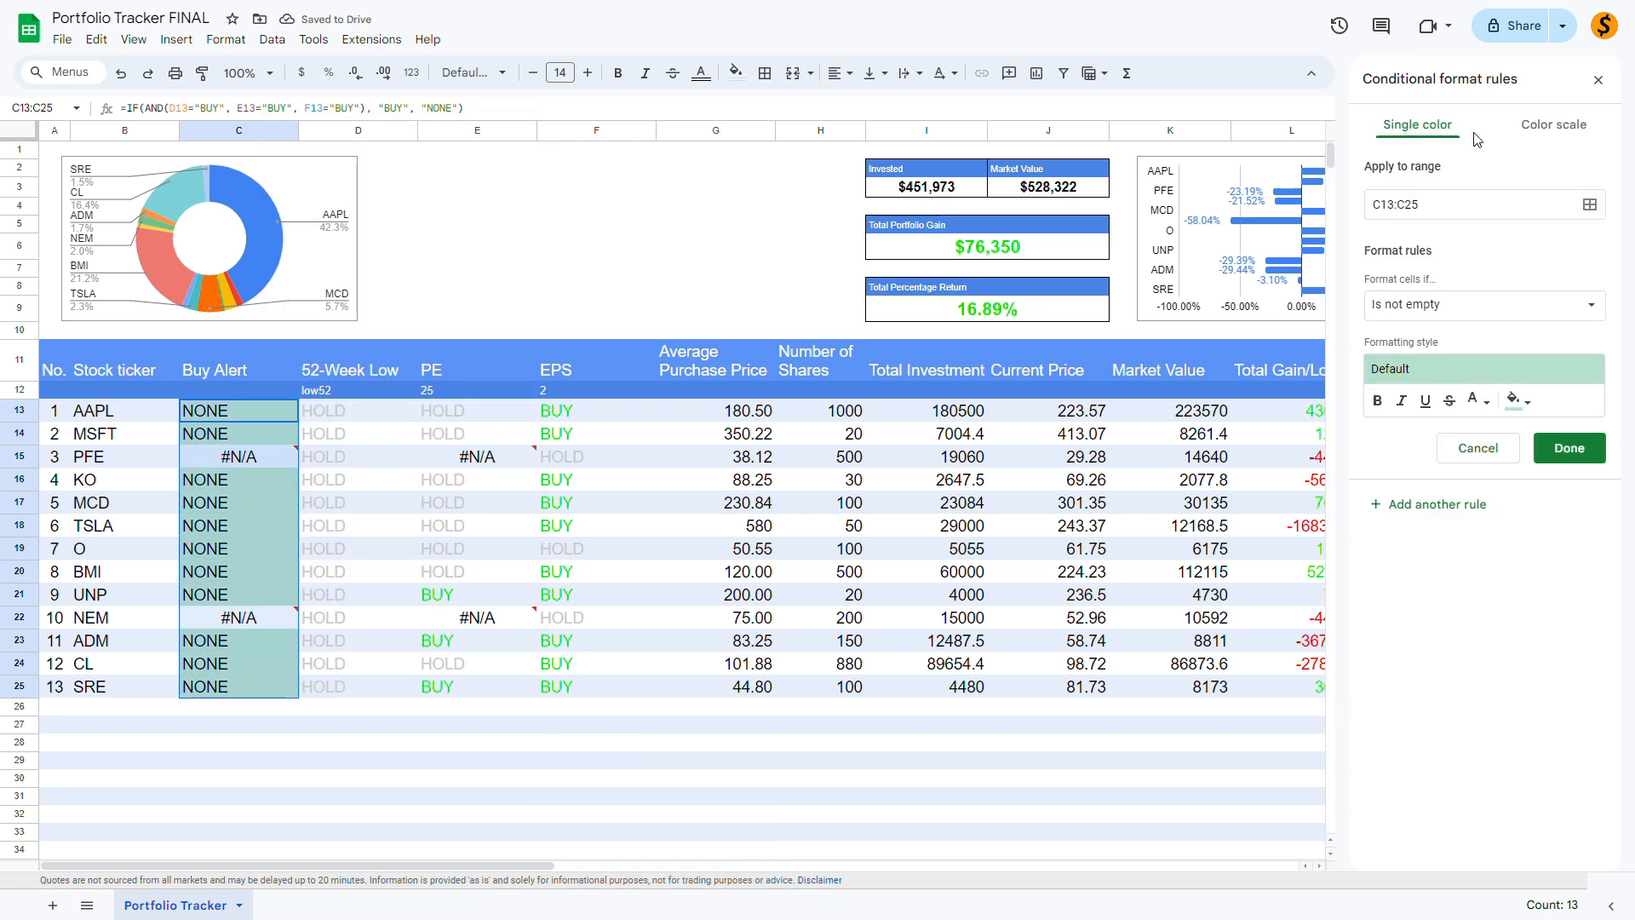
{"action": "left_click", "coordinate": [1441, 304]}
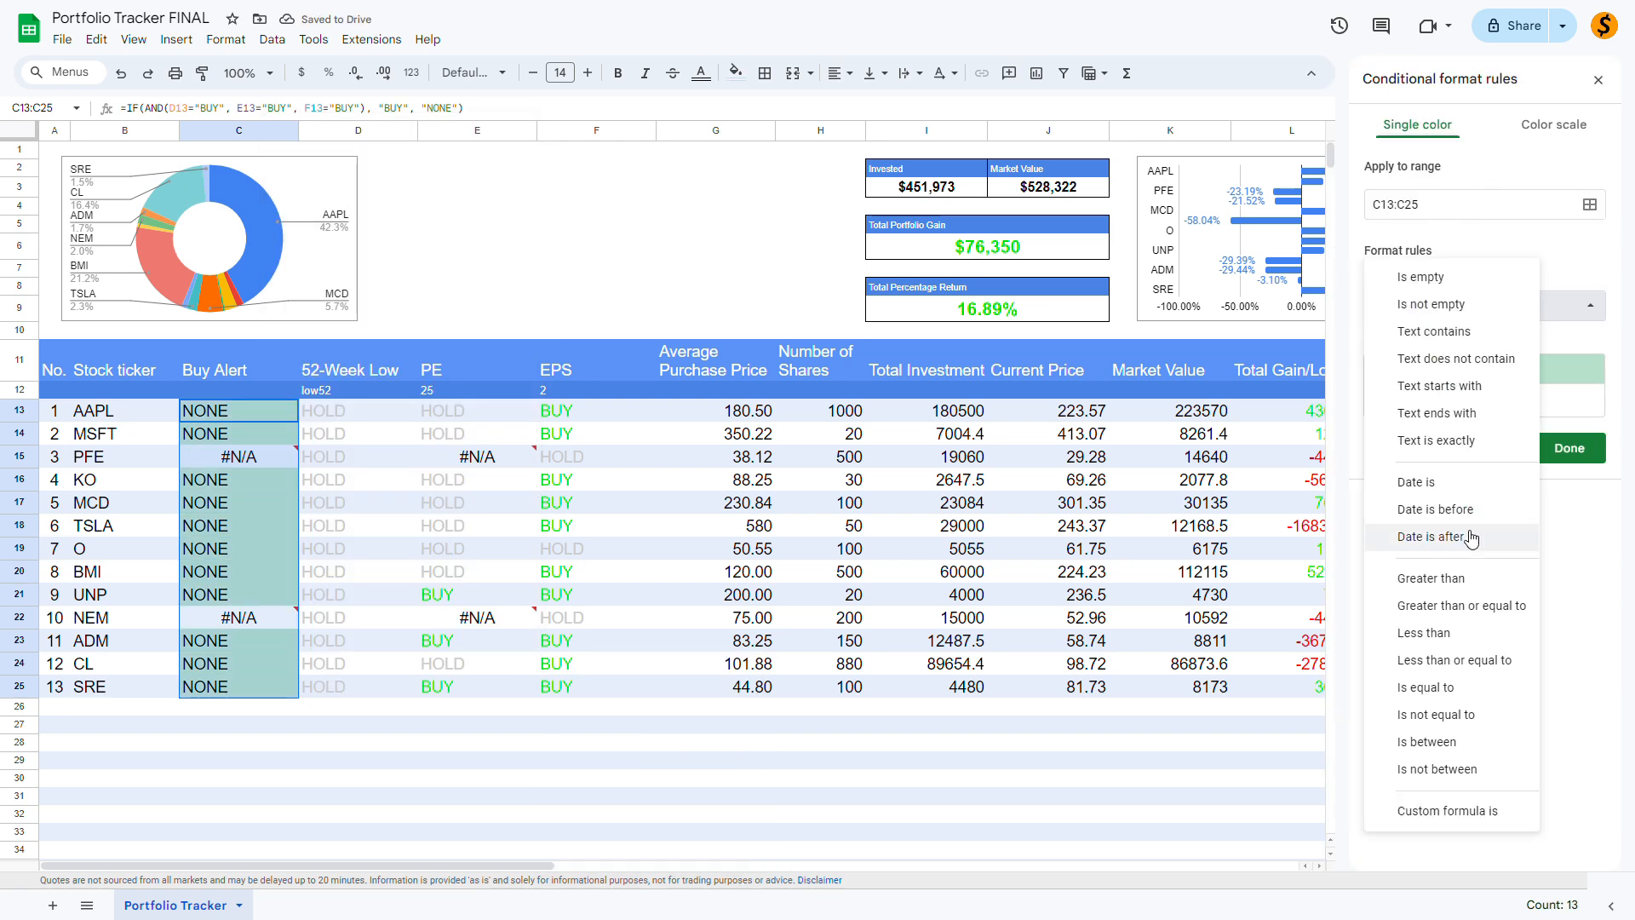
{"action": "left_click", "coordinate": [1445, 688]}
{"action": "left_click", "coordinate": [1438, 351]}
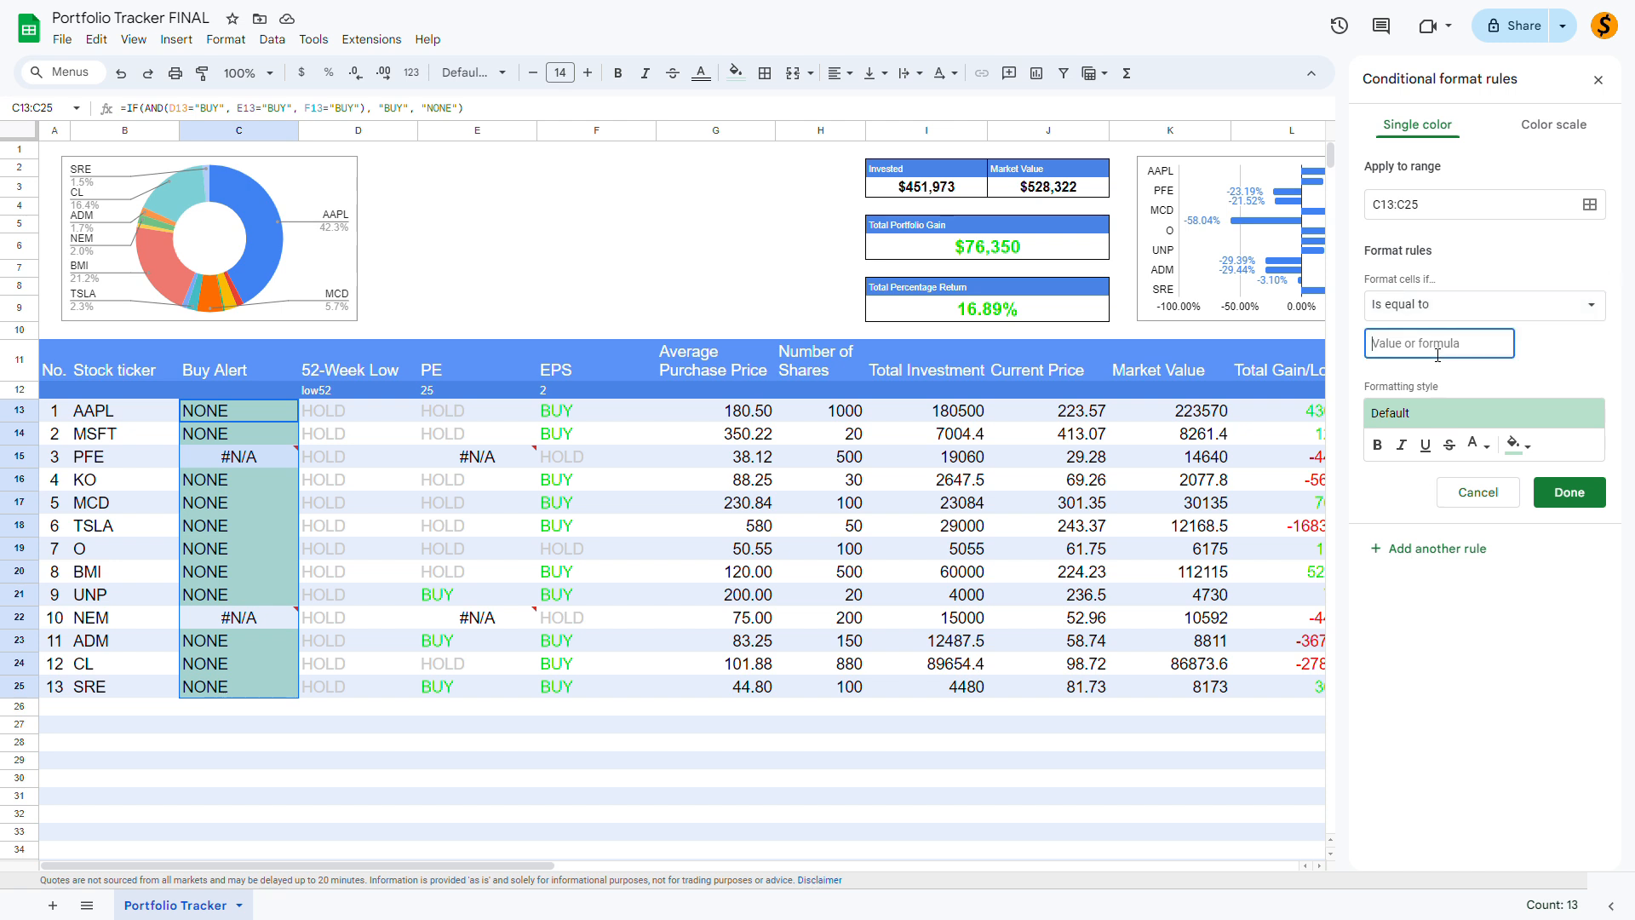
{"action": "type", "text": "NON"}
- Format the NONE rule for C13:C25 with a gray fill and white text, and save it
{"action": "left_click", "coordinate": [1518, 443]}
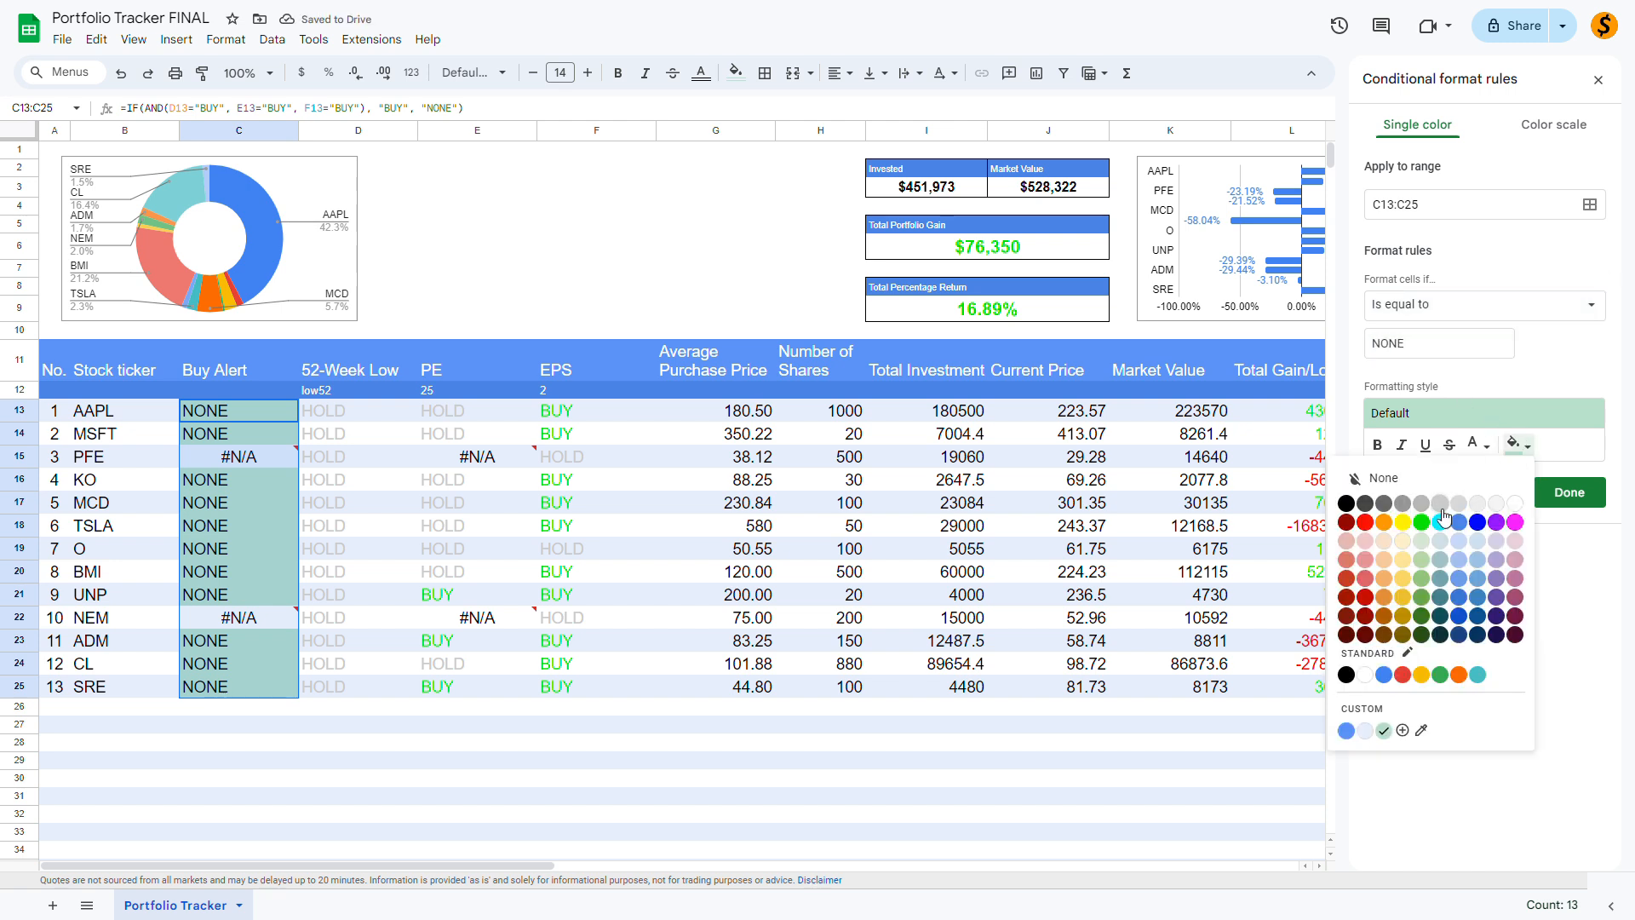
{"action": "left_click", "coordinate": [1440, 502]}
{"action": "left_click", "coordinate": [1477, 444]}
{"action": "left_click", "coordinate": [1475, 503]}
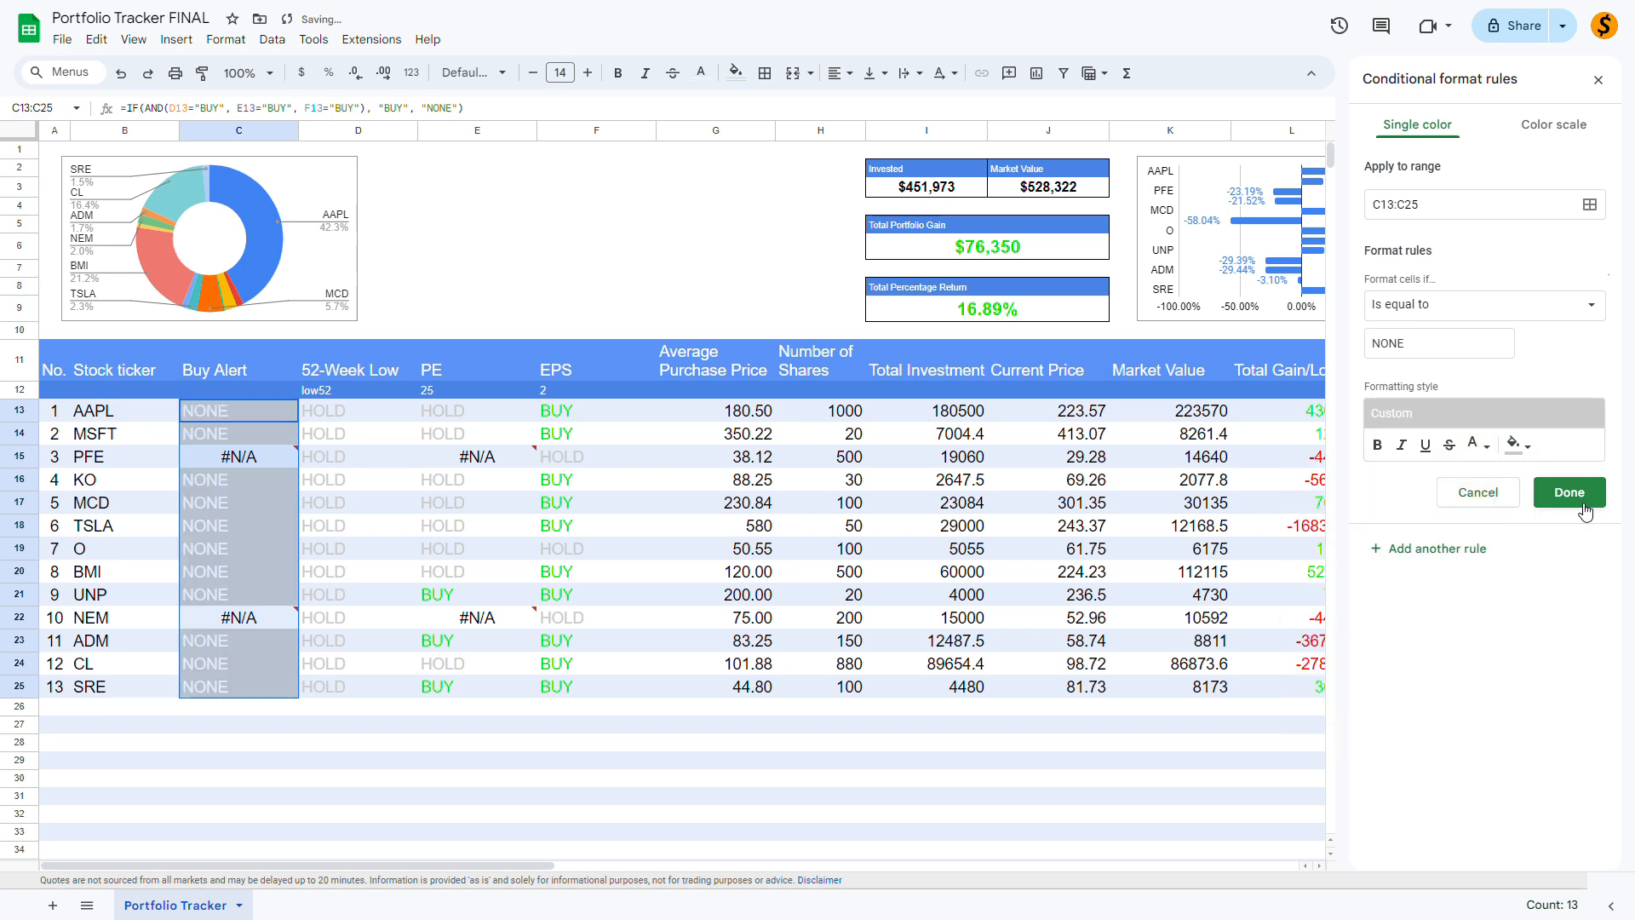
{"action": "left_click", "coordinate": [1569, 493]}
- Add a rule to C13:C25 giving cells equal to BUY a green fill and black text, and close the rules
{"action": "left_click", "coordinate": [1442, 205]}
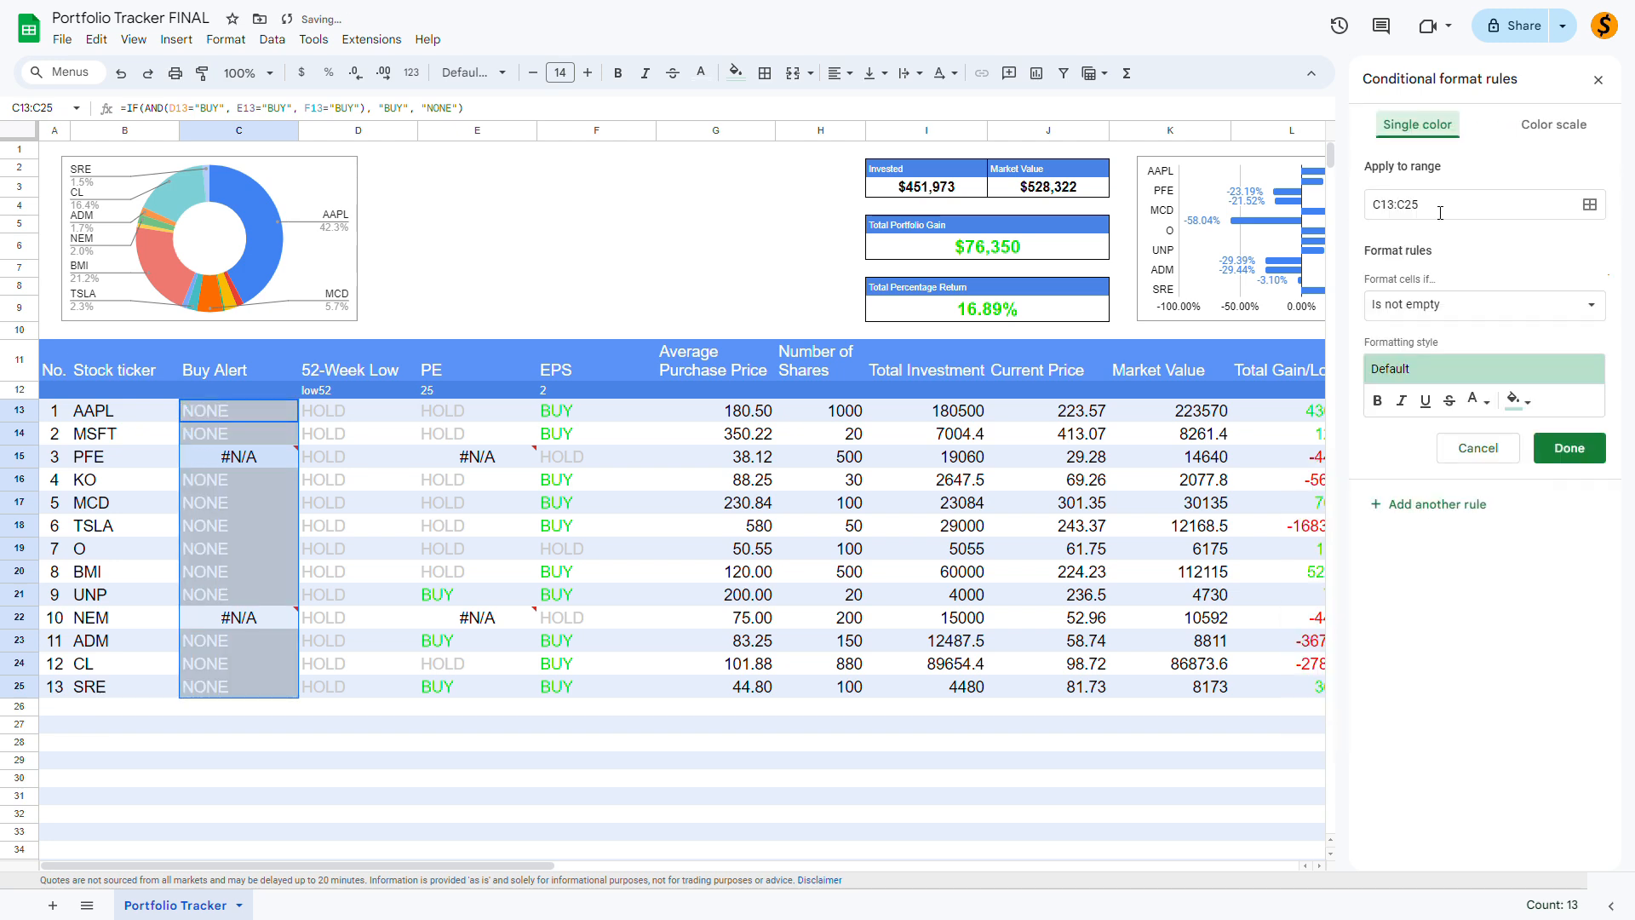
{"action": "left_click", "coordinate": [1458, 315]}
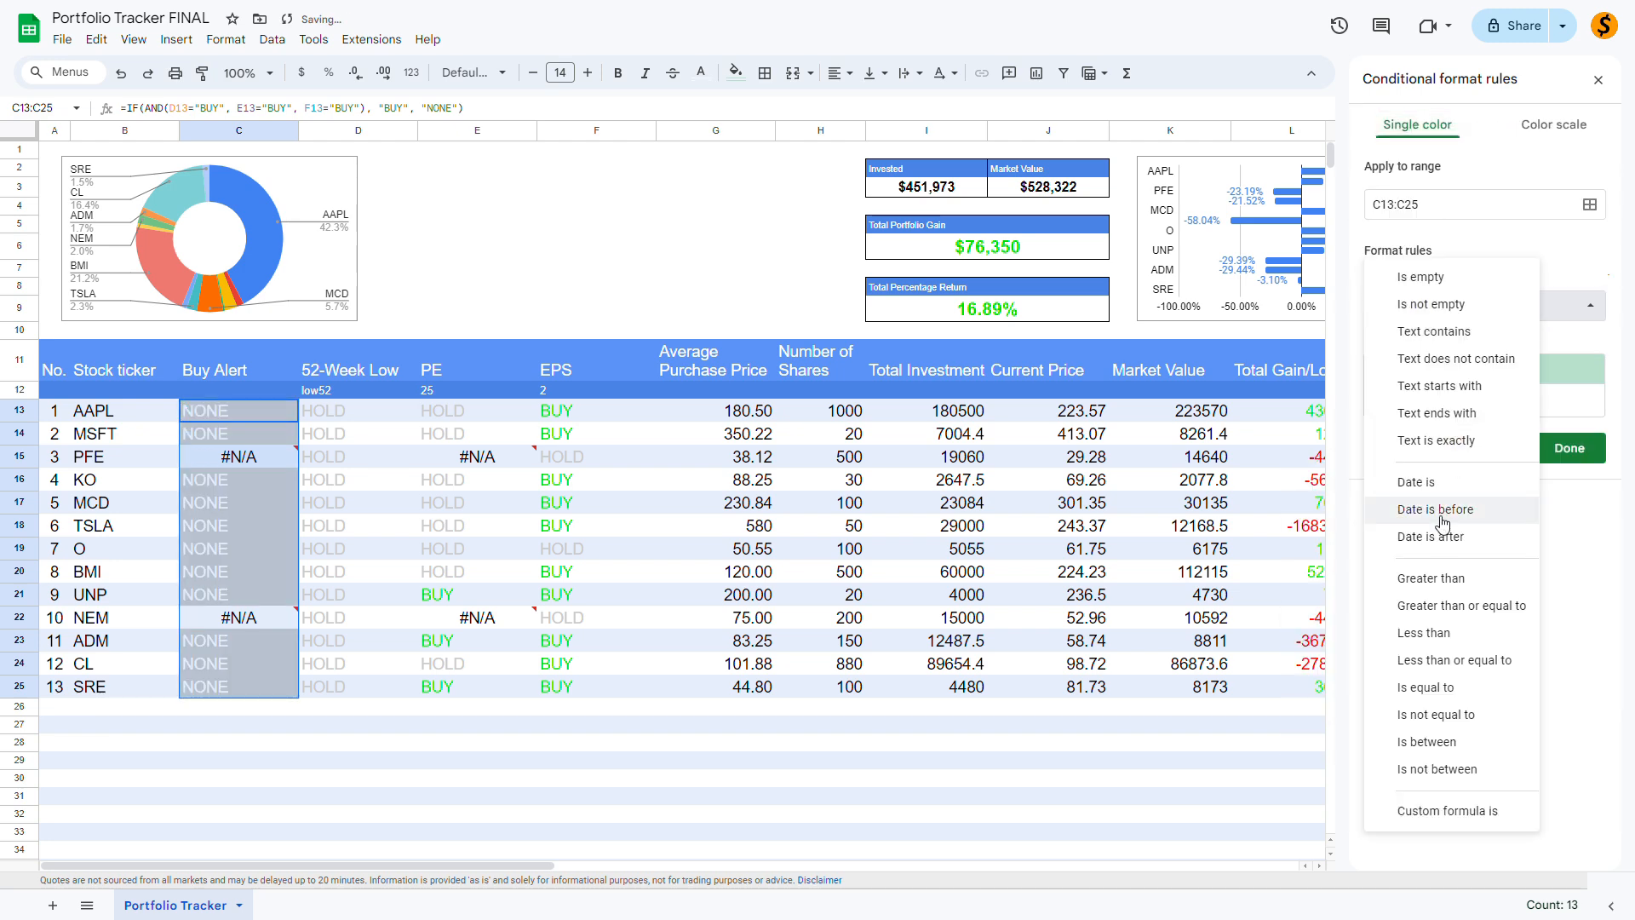
{"action": "left_click", "coordinate": [1438, 688]}
{"action": "left_click", "coordinate": [1413, 355]}
{"action": "type", "text": "BUY"}
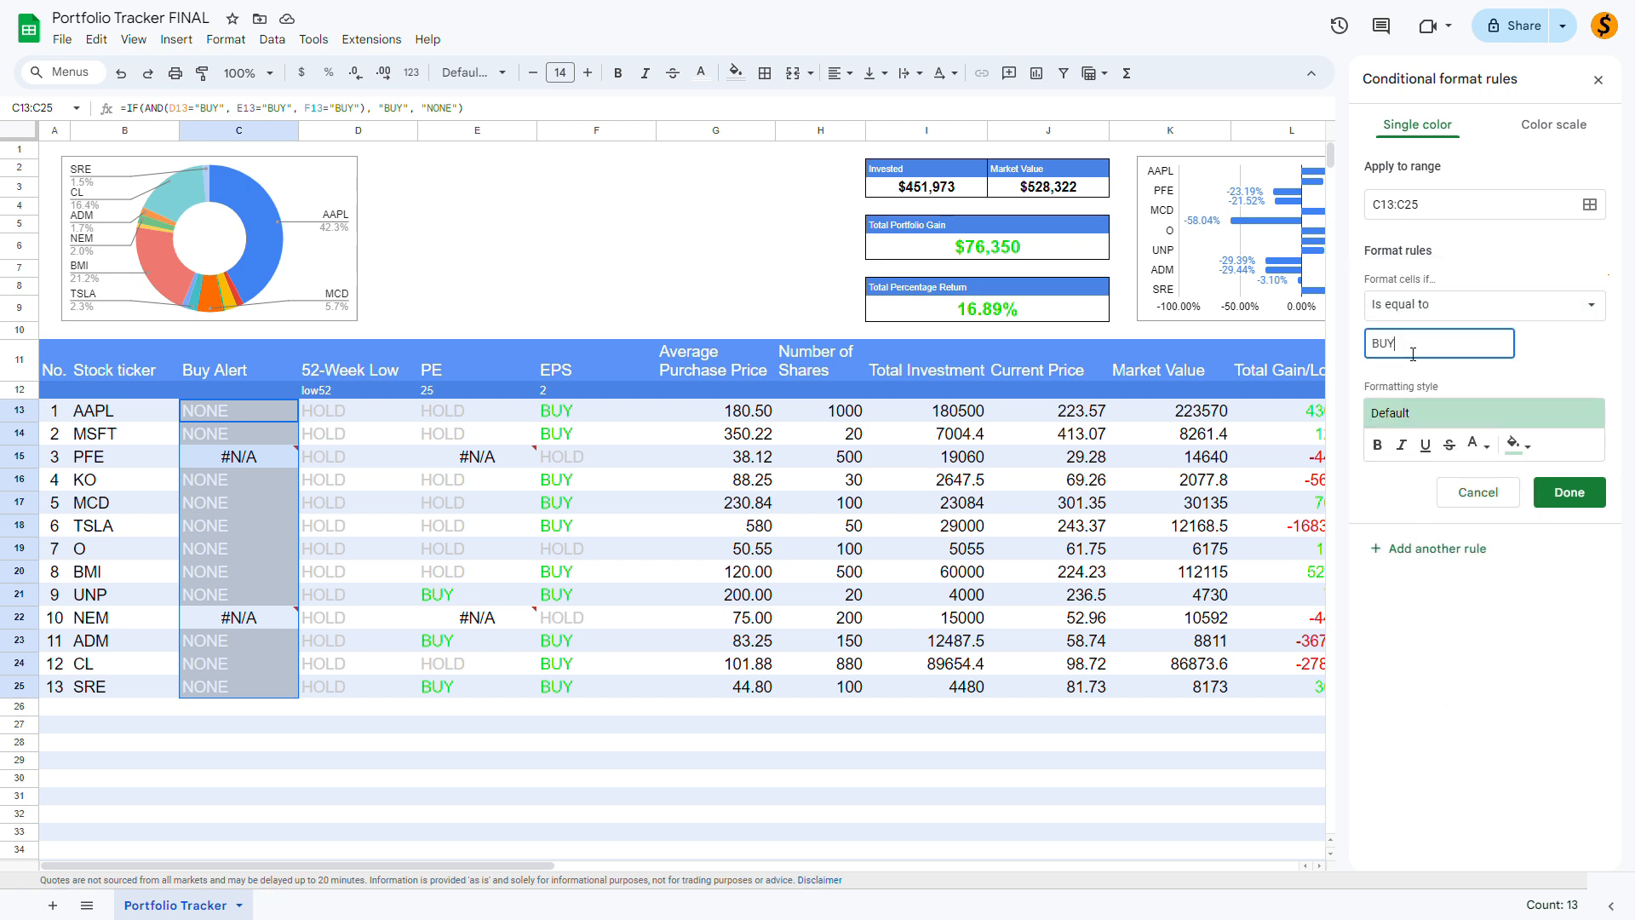
{"action": "left_click", "coordinate": [1517, 444]}
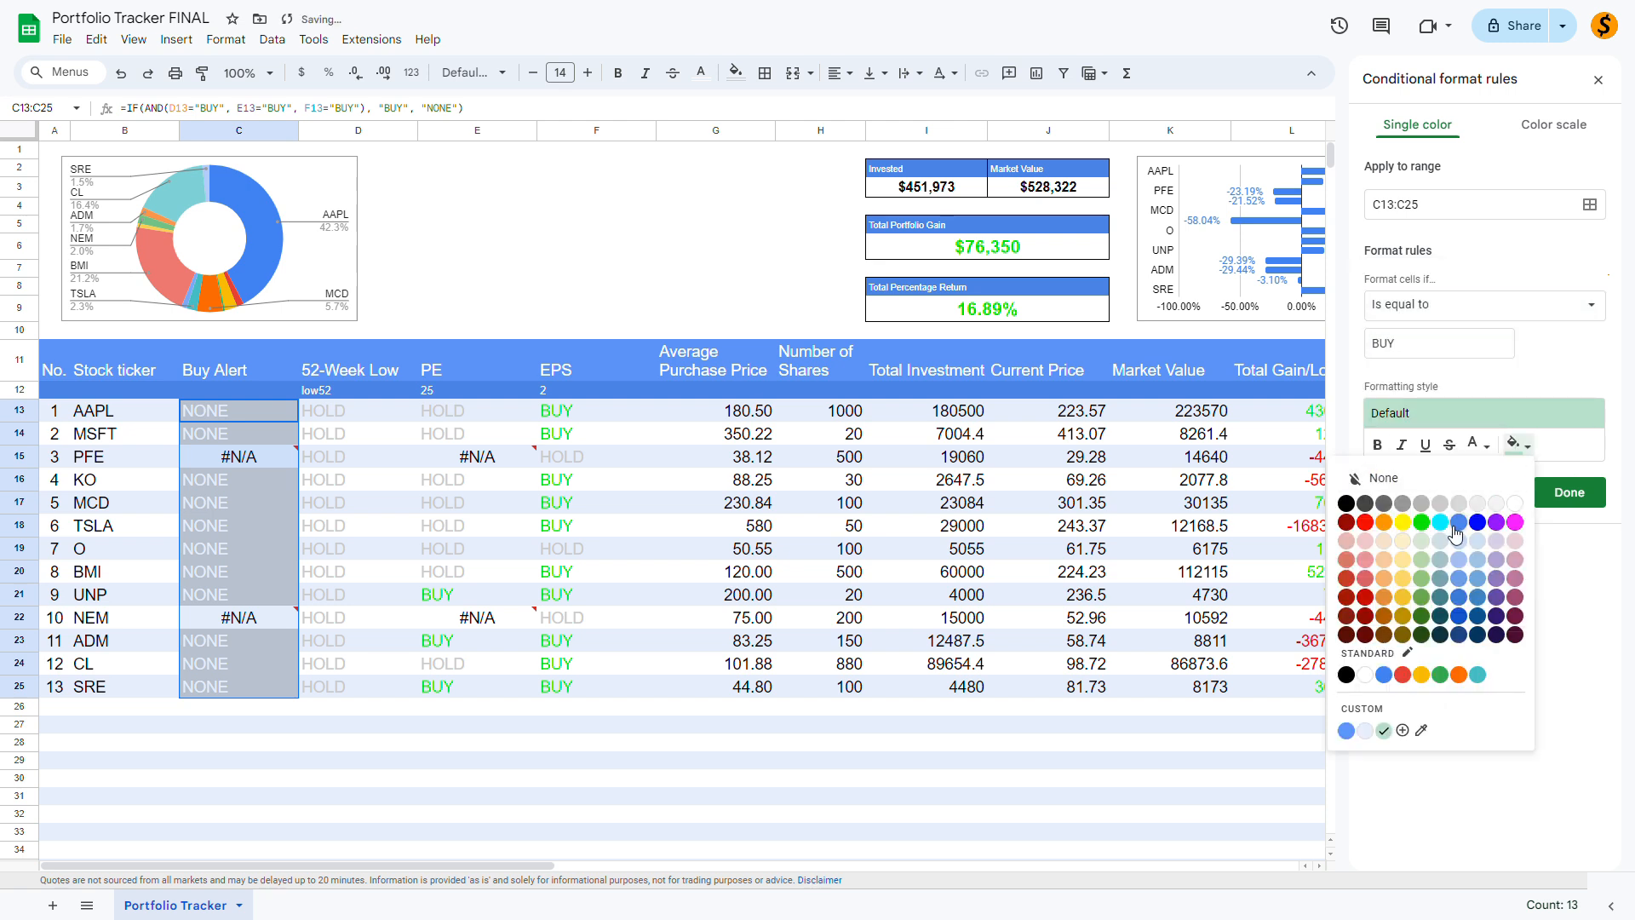
{"action": "left_click", "coordinate": [1422, 521]}
{"action": "left_click", "coordinate": [1477, 444]}
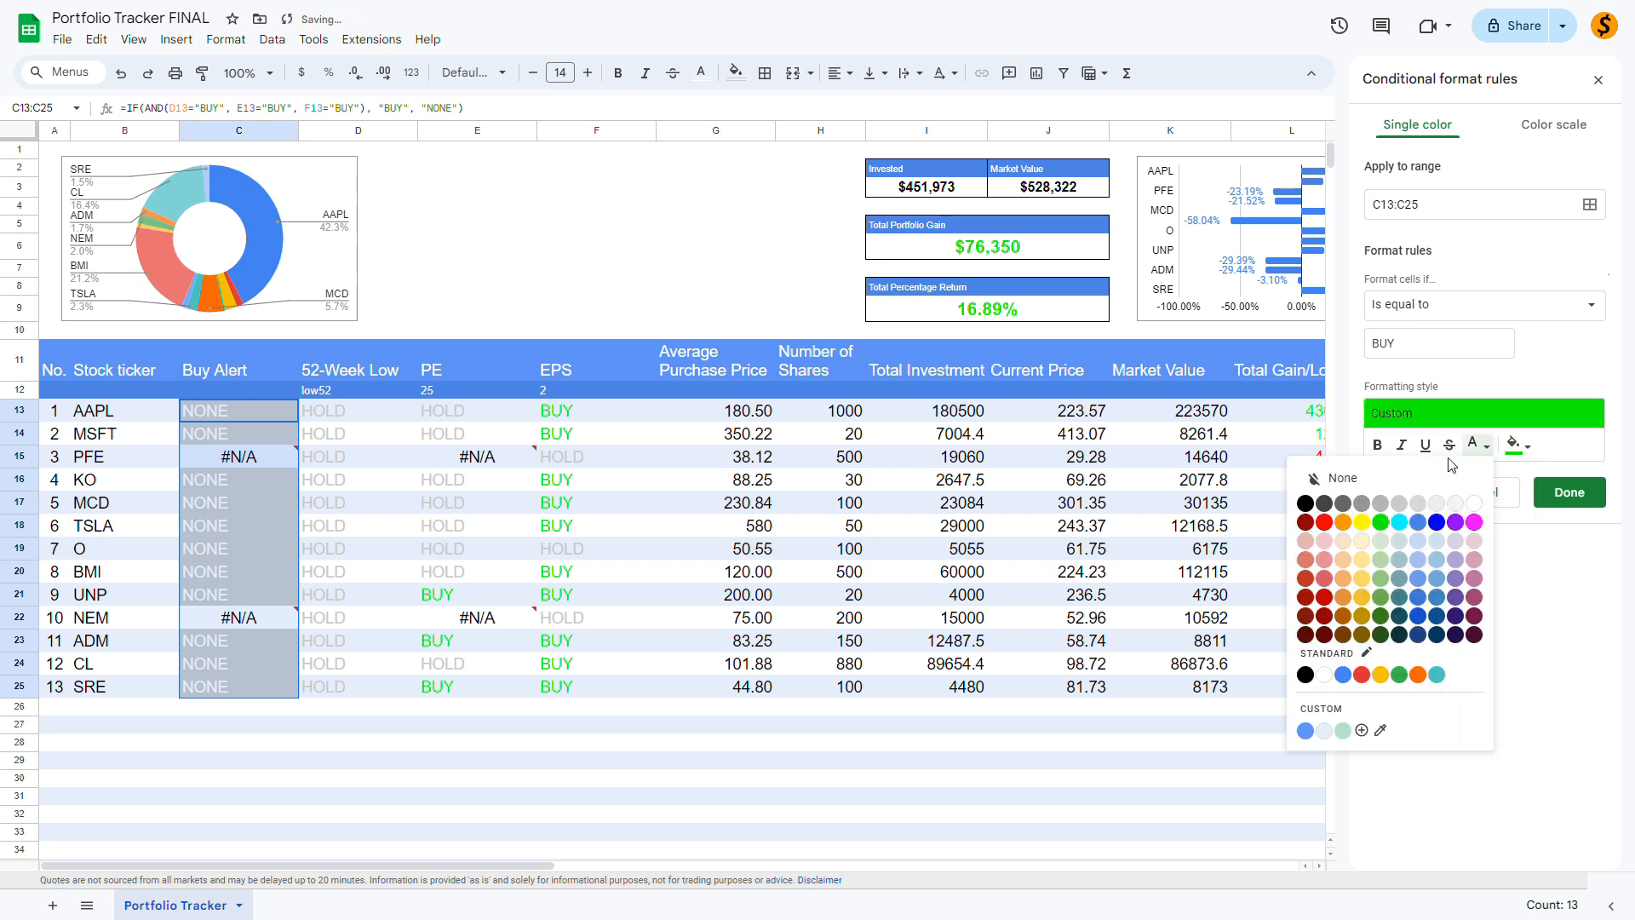
{"action": "left_click", "coordinate": [1310, 508]}
{"action": "left_click", "coordinate": [1570, 493]}
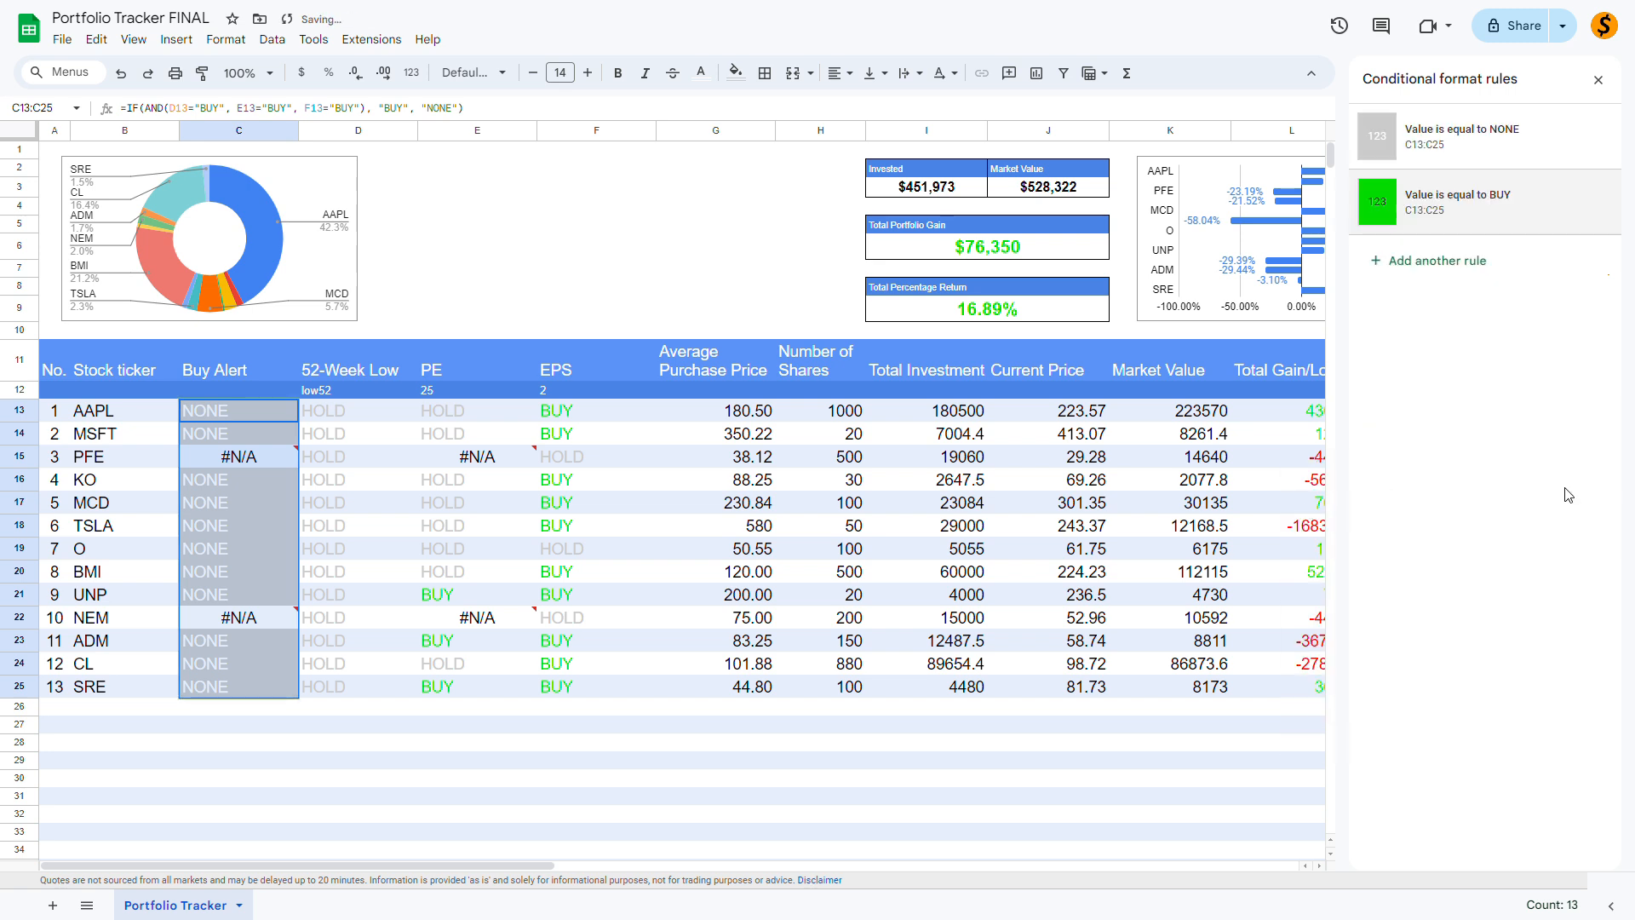
{"action": "left_click", "coordinate": [1598, 79]}
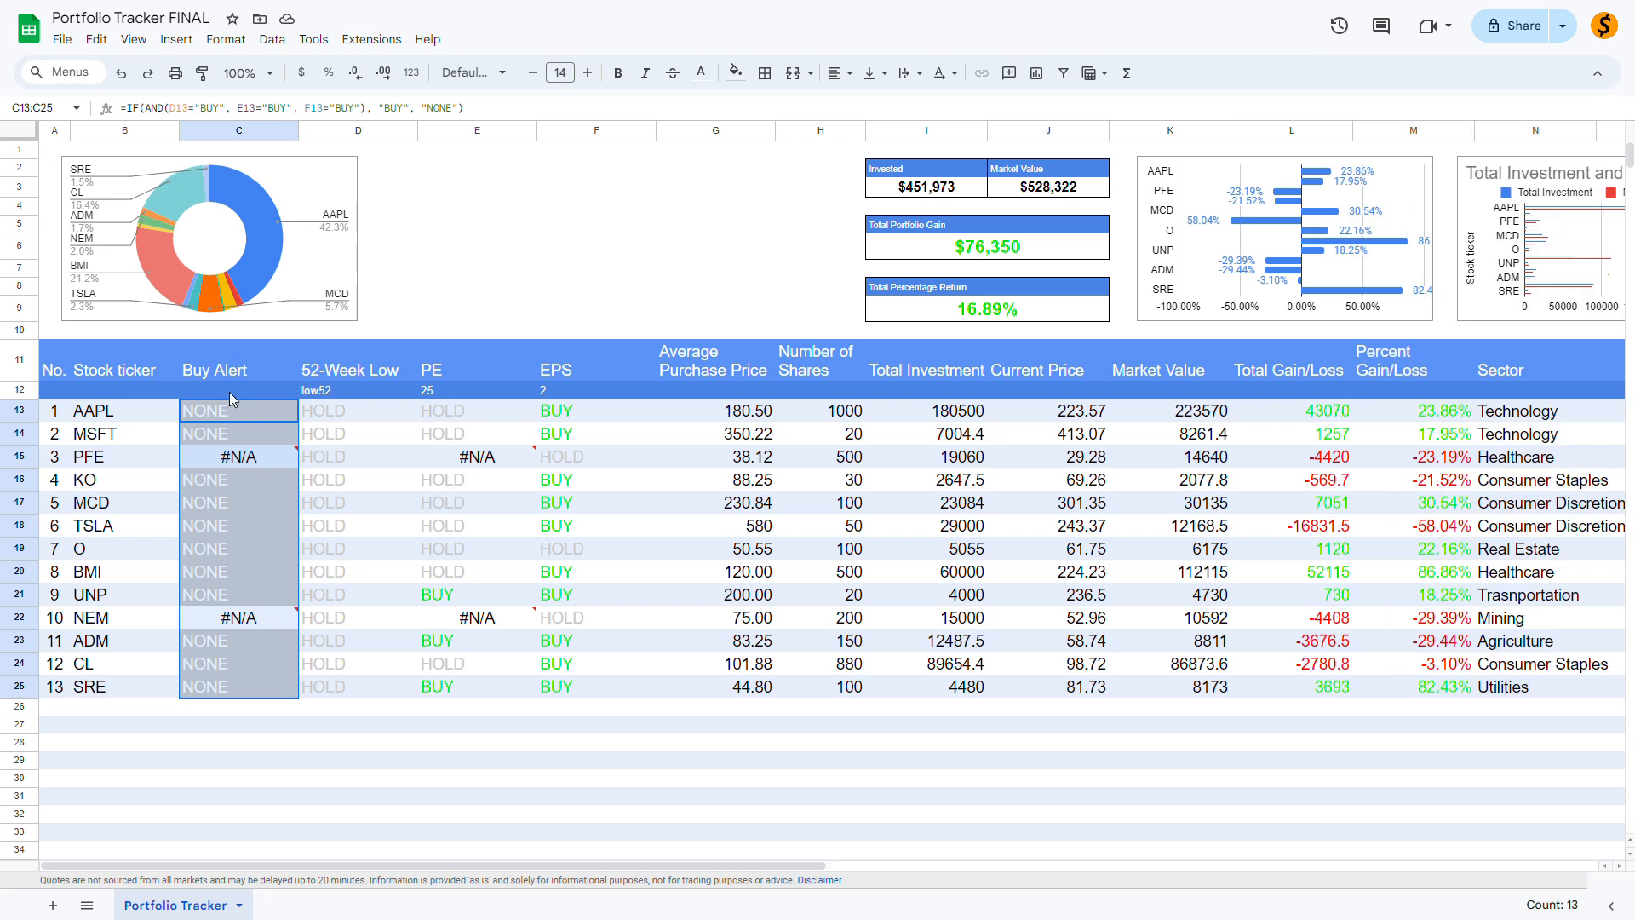
- Set the attribute in D12 to high52 to test the Buy Alert formatting
{"action": "left_click", "coordinate": [335, 393]}
{"action": "type", "text": "high52"}
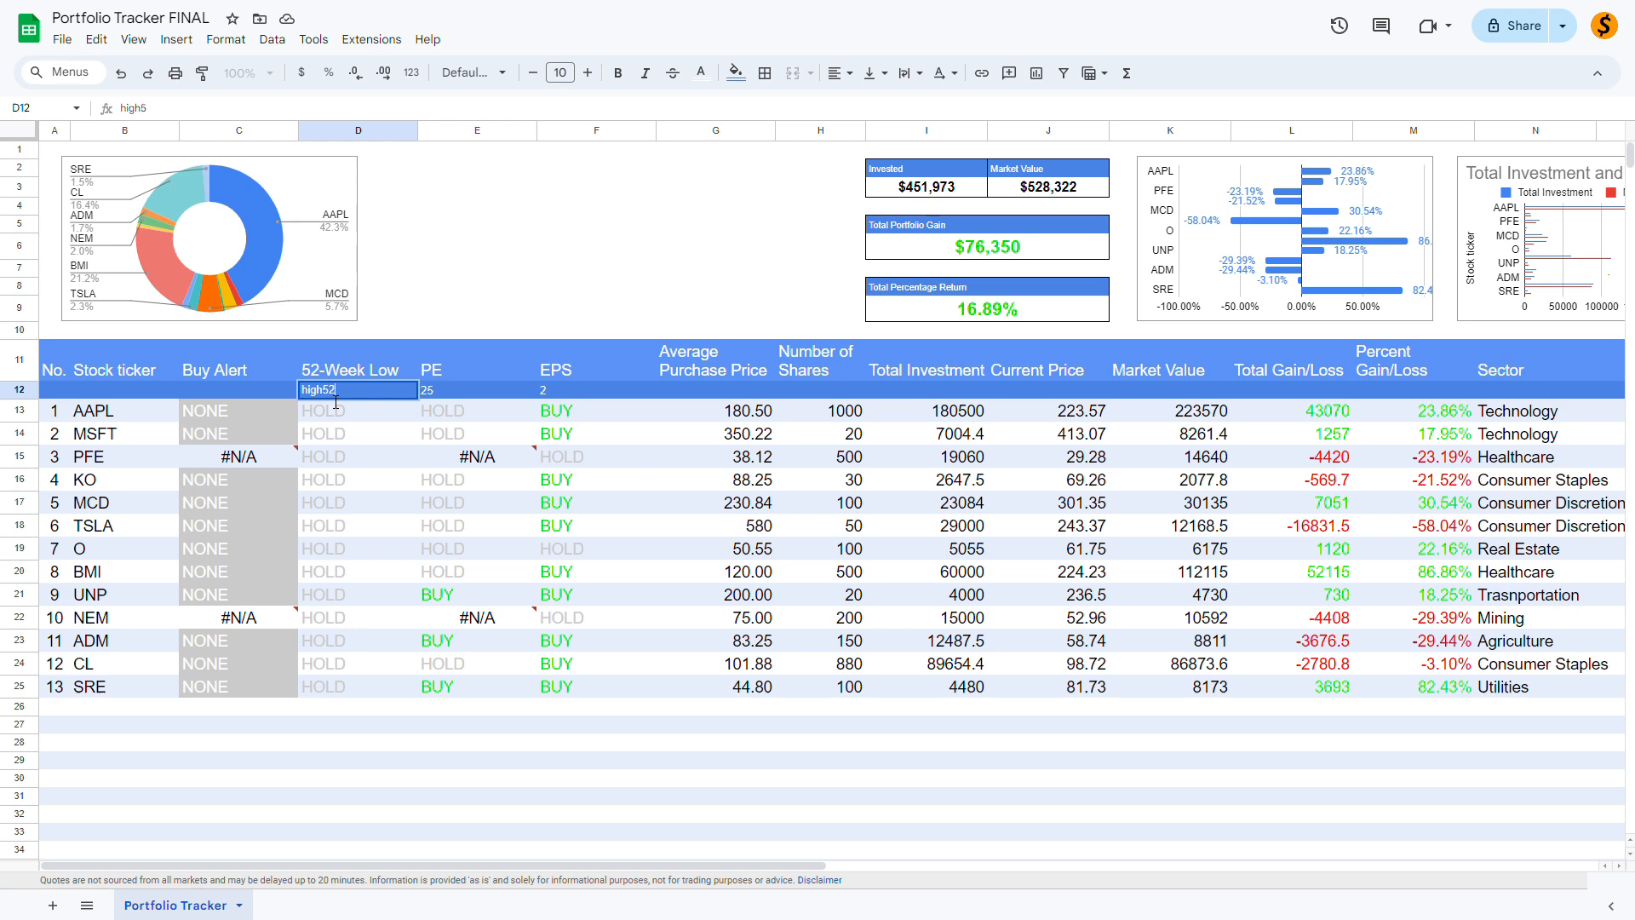
{"action": "key", "text": "Return"}
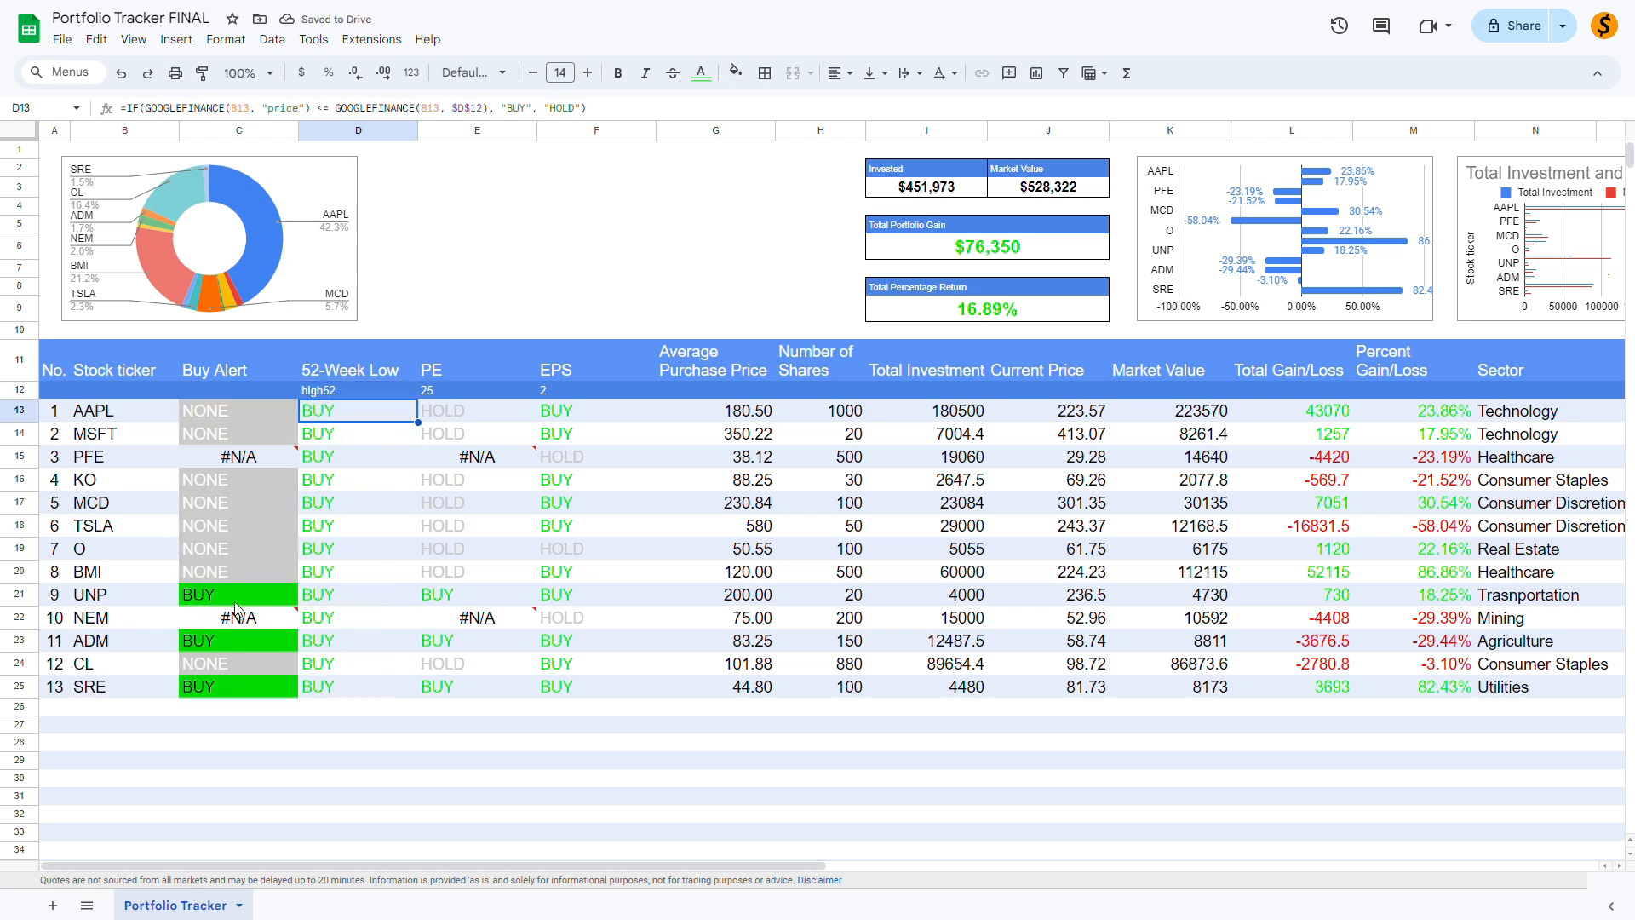
- Set the attribute in D12 back to low52 for the 52-Week Low signals
{"action": "left_click", "coordinate": [267, 729]}
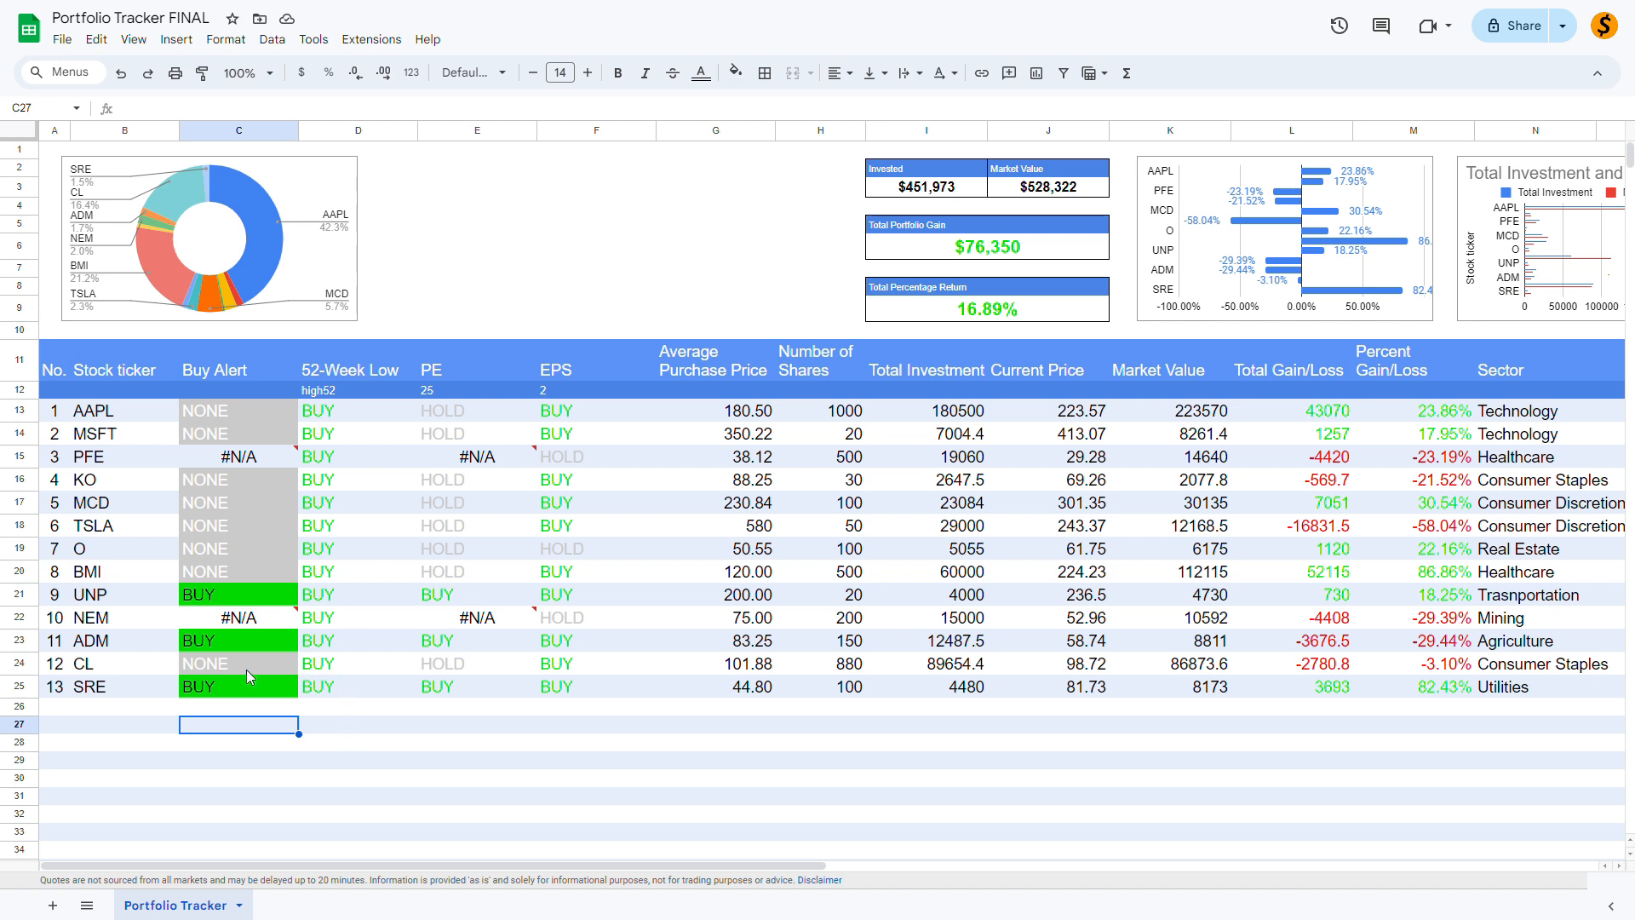
{"action": "left_click_drag", "start_coordinate": [242, 502], "coordinate": [243, 416]}
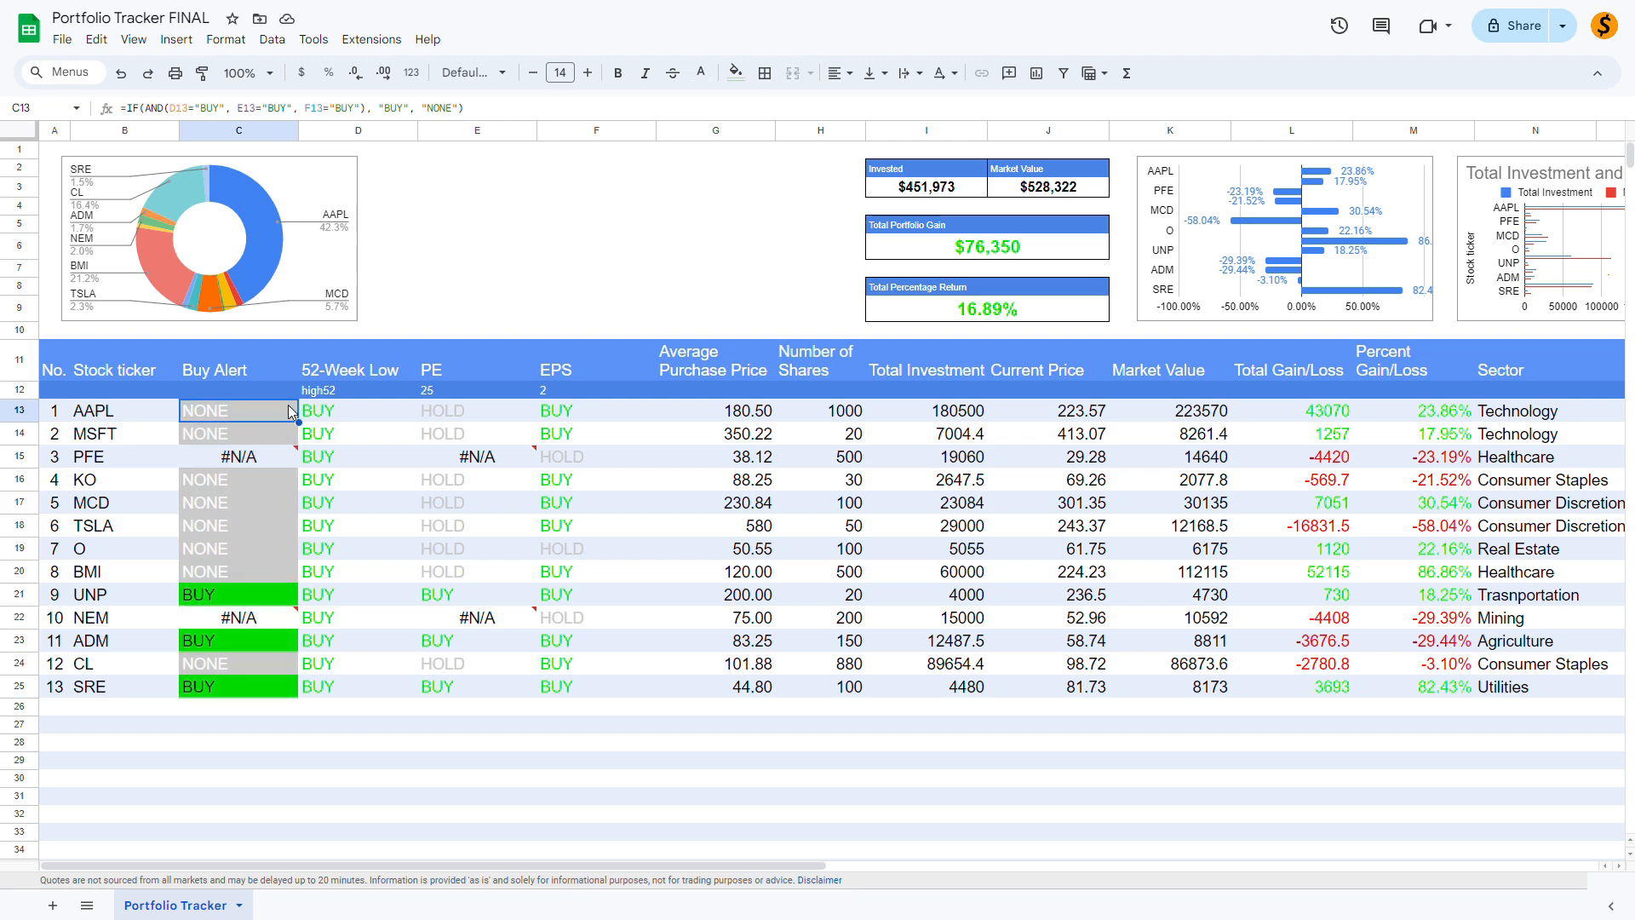
{"action": "left_click", "coordinate": [332, 392]}
{"action": "type", "text": "low"}
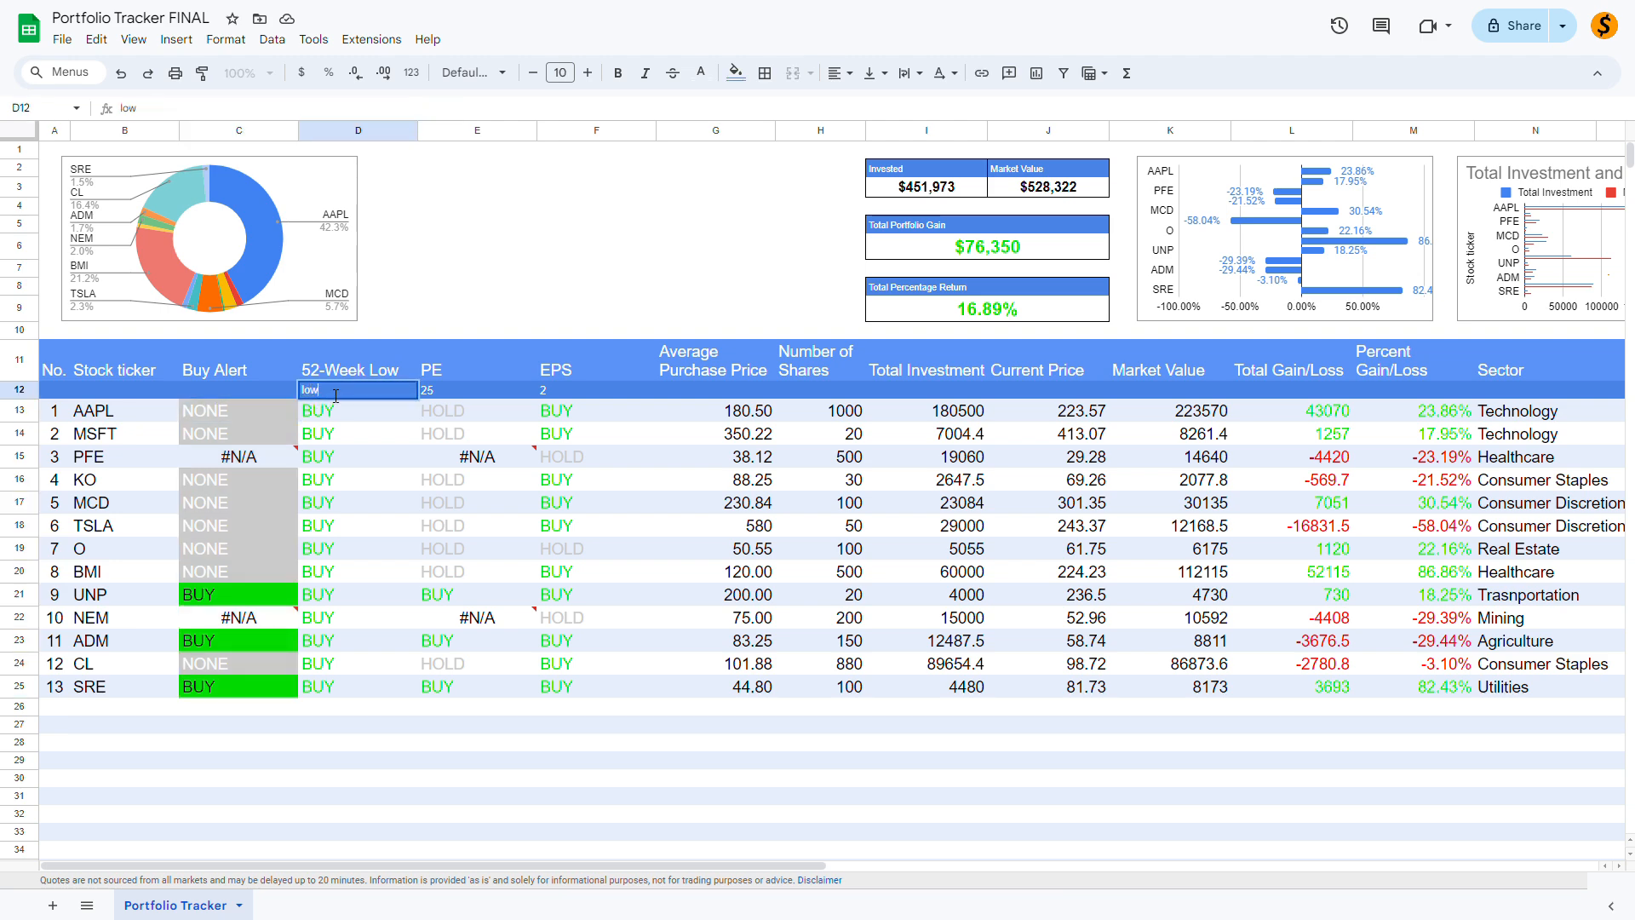
{"action": "type", "text": "52"}
{"action": "key", "text": "Return"}
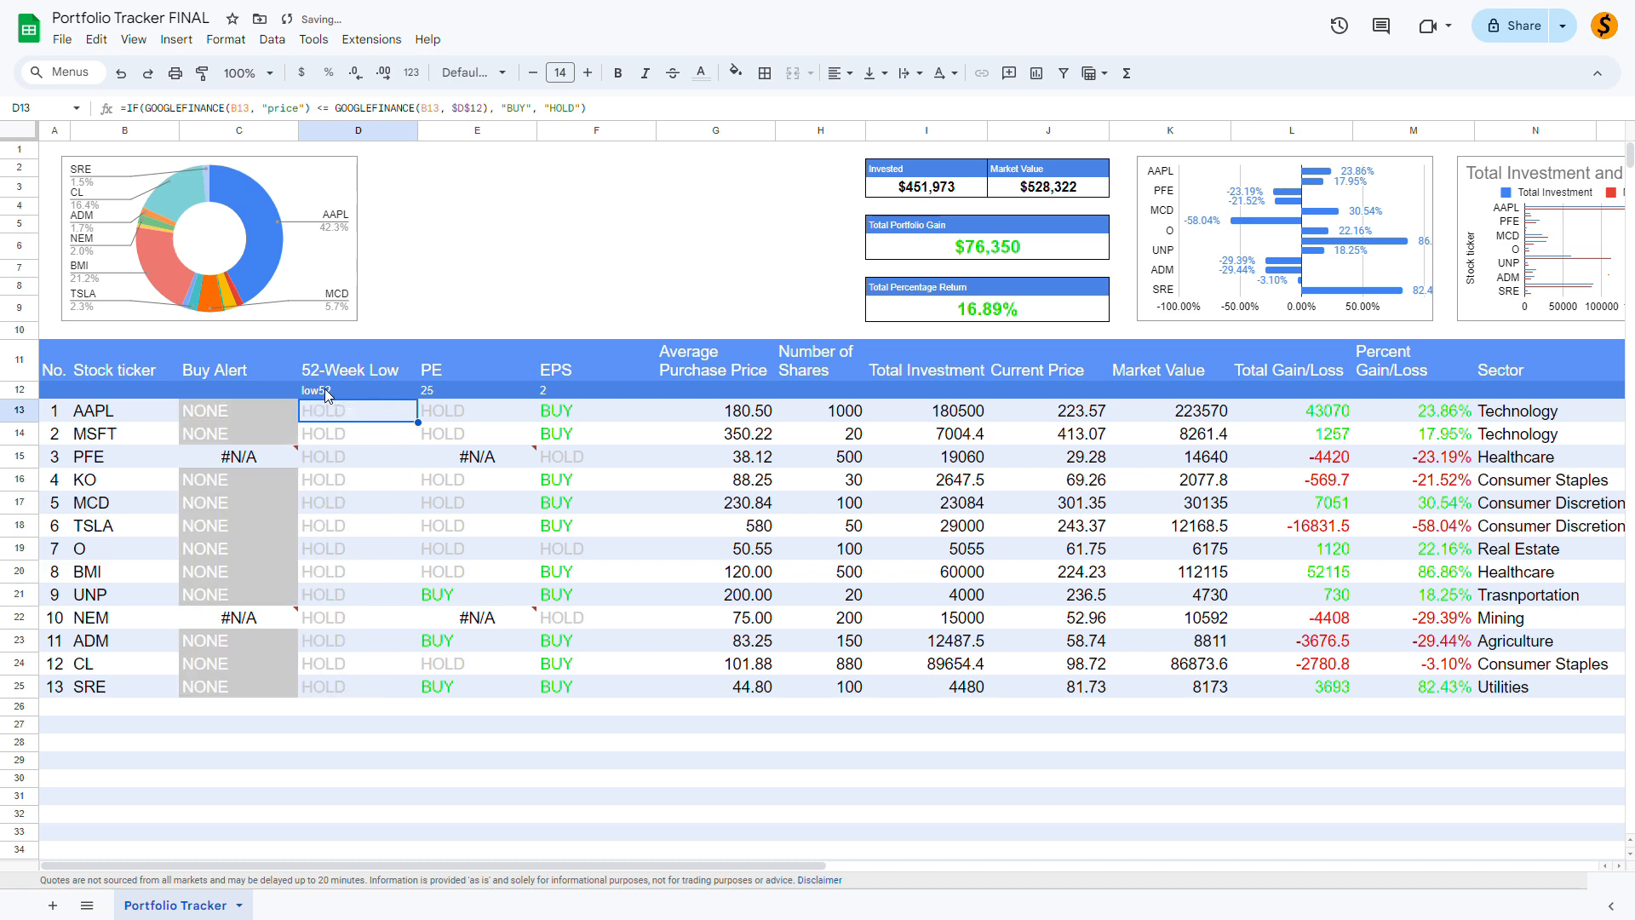
- Align the header text in row 11 vertically to the middle
{"action": "left_click", "coordinate": [23, 368]}
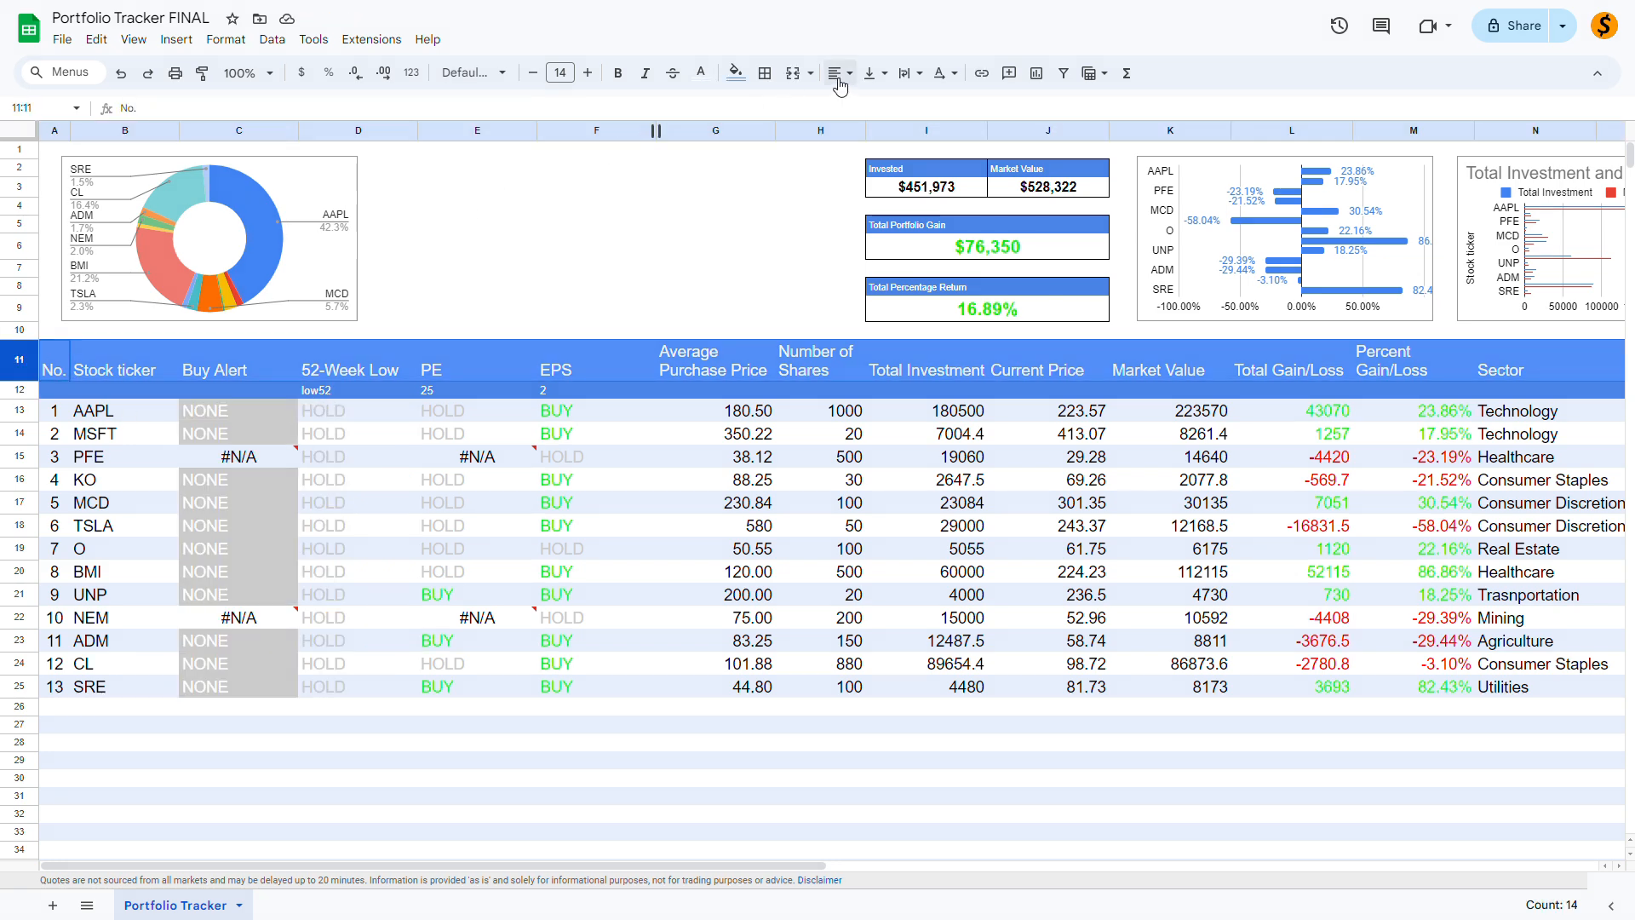
{"action": "left_click", "coordinate": [881, 82]}
{"action": "left_click", "coordinate": [904, 111]}
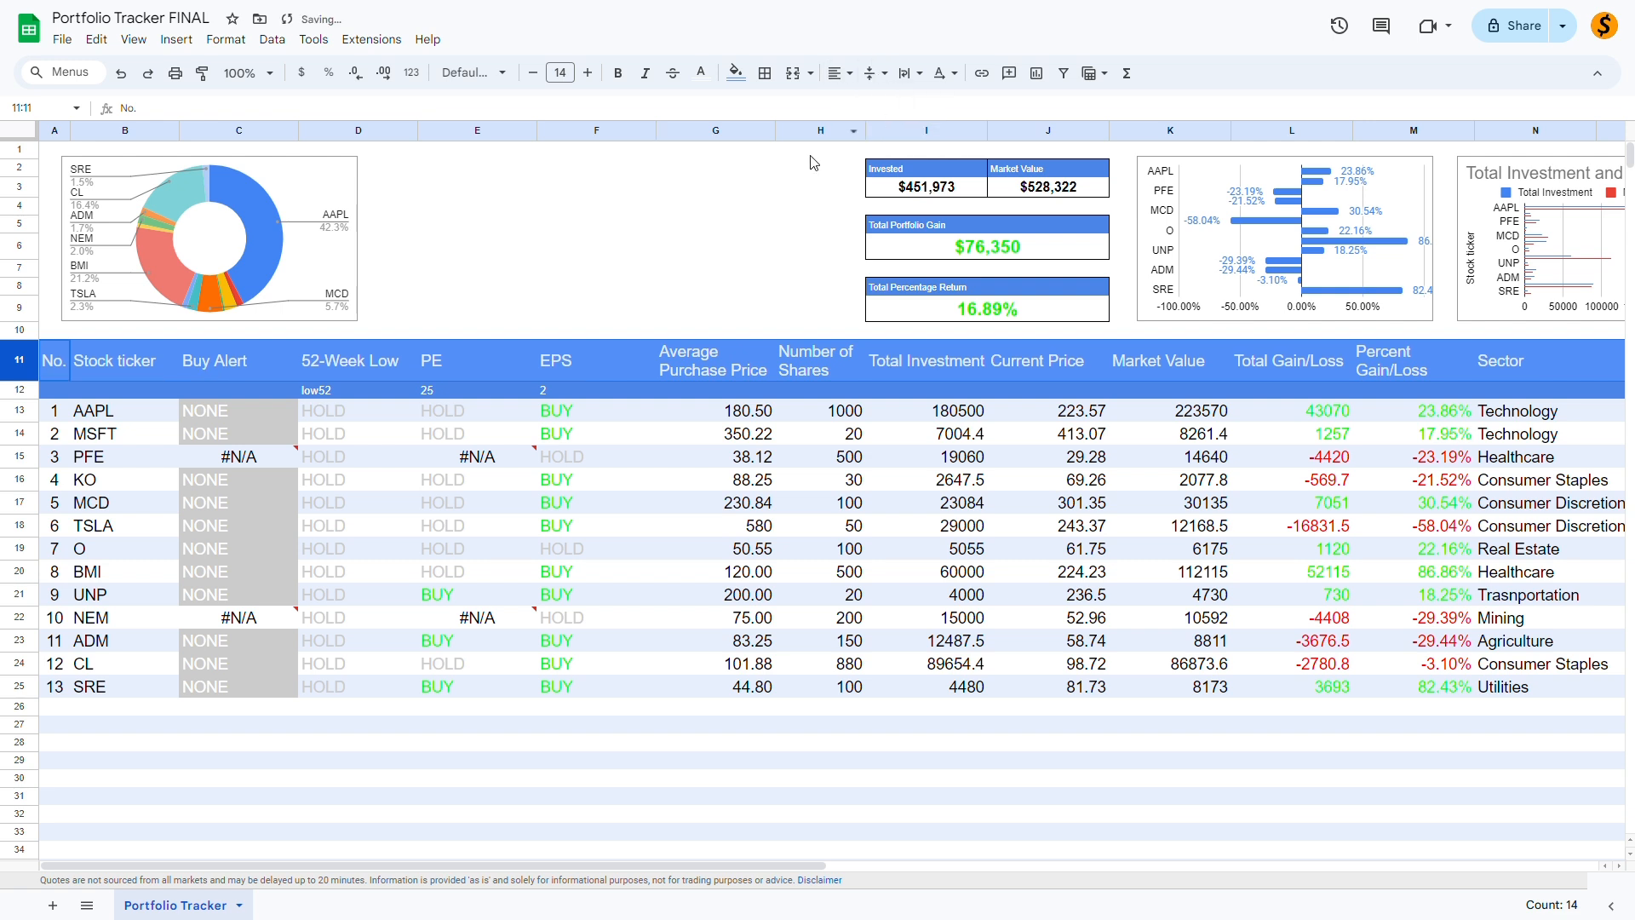
- Move the portfolio summary block to E2:F9 and shift the percentage gain/loss chart and the Total Investment and Market Value chart over beside it
{"action": "left_click_drag", "start_coordinate": [888, 188], "coordinate": [1031, 308]}
{"action": "left_click_drag", "start_coordinate": [957, 169], "coordinate": [509, 170]}
{"action": "left_click", "coordinate": [1215, 170]}
{"action": "left_click_drag", "start_coordinate": [1214, 172], "coordinate": [784, 172]}
{"action": "left_click_drag", "start_coordinate": [1496, 175], "coordinate": [1096, 166]}
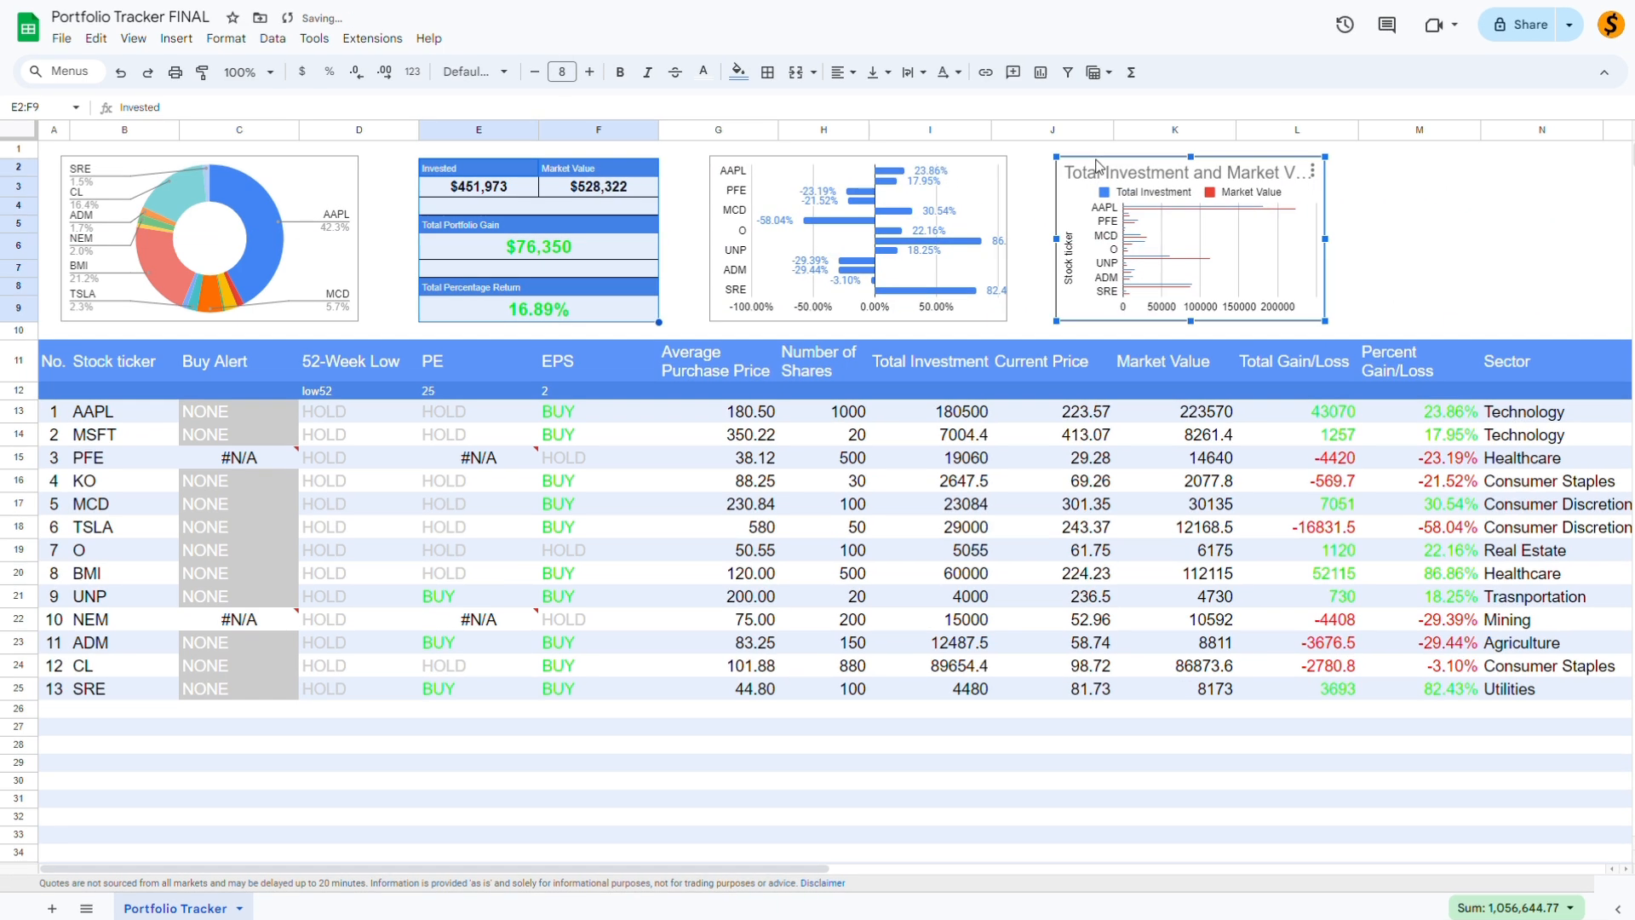
{"action": "left_click", "coordinate": [621, 762]}
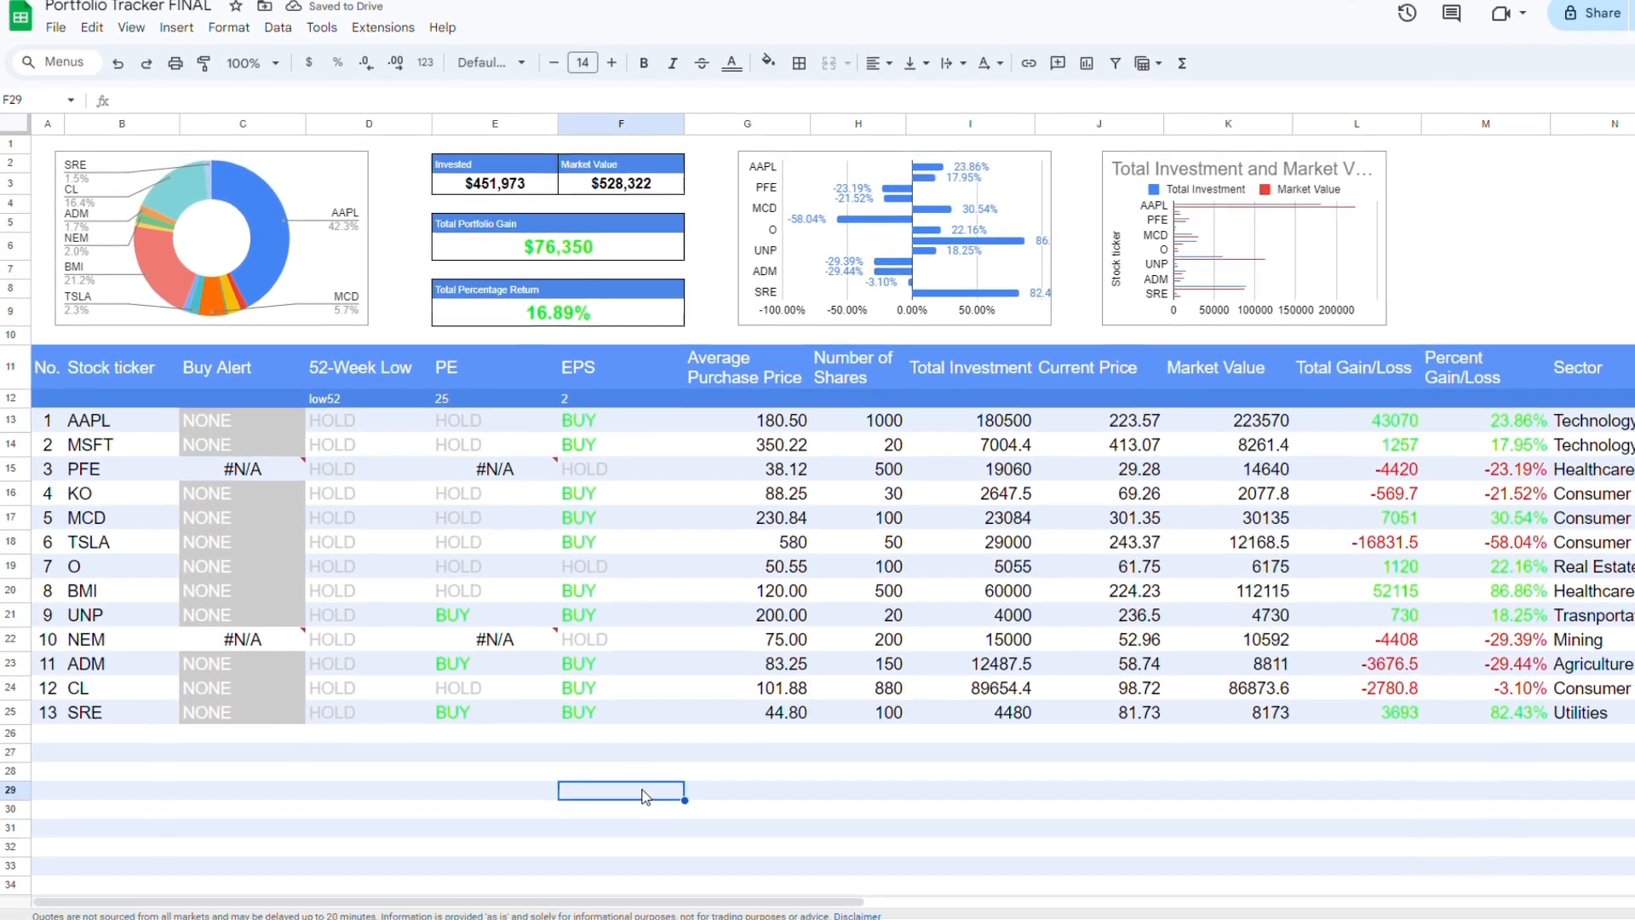